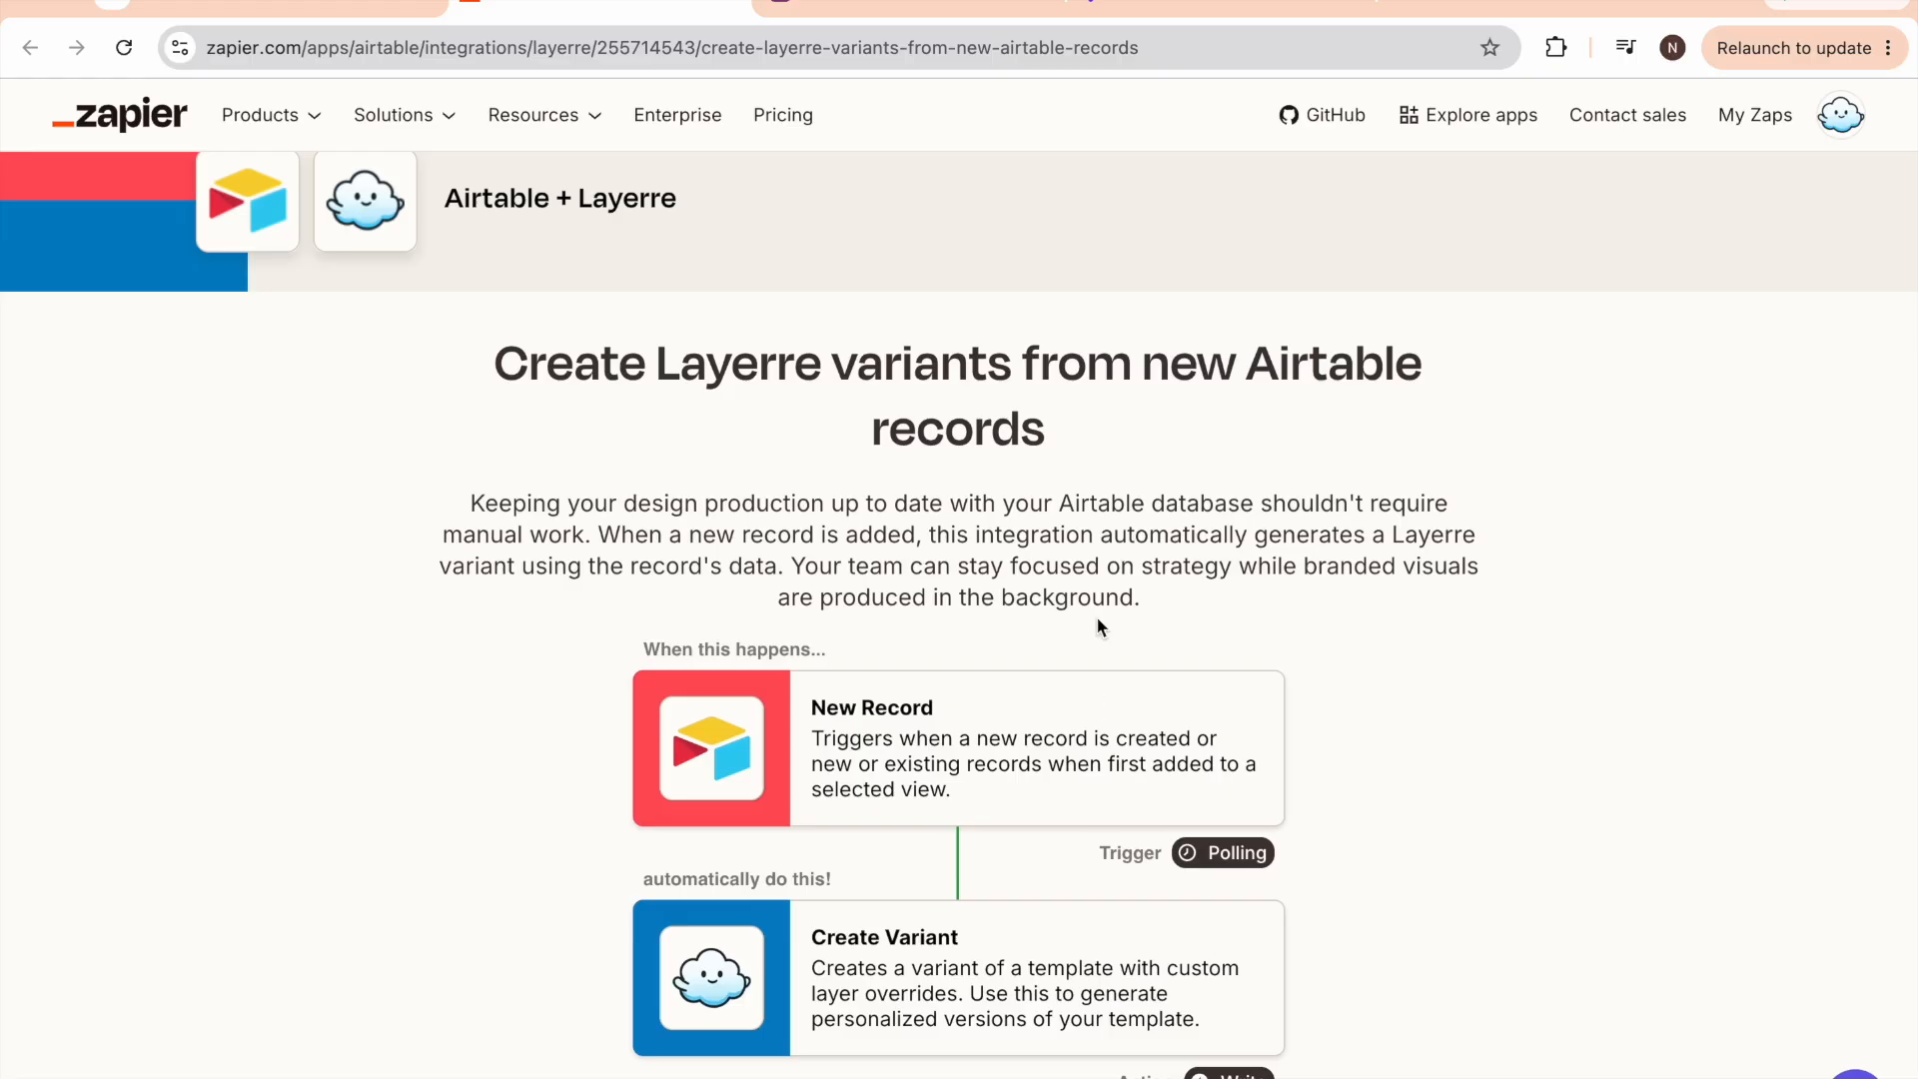
Examine the Zap template's trigger and action, and switch to Canva to inspect the design's background, pool photo and "Relax." text
scroll(1140, 425, "down", 2)
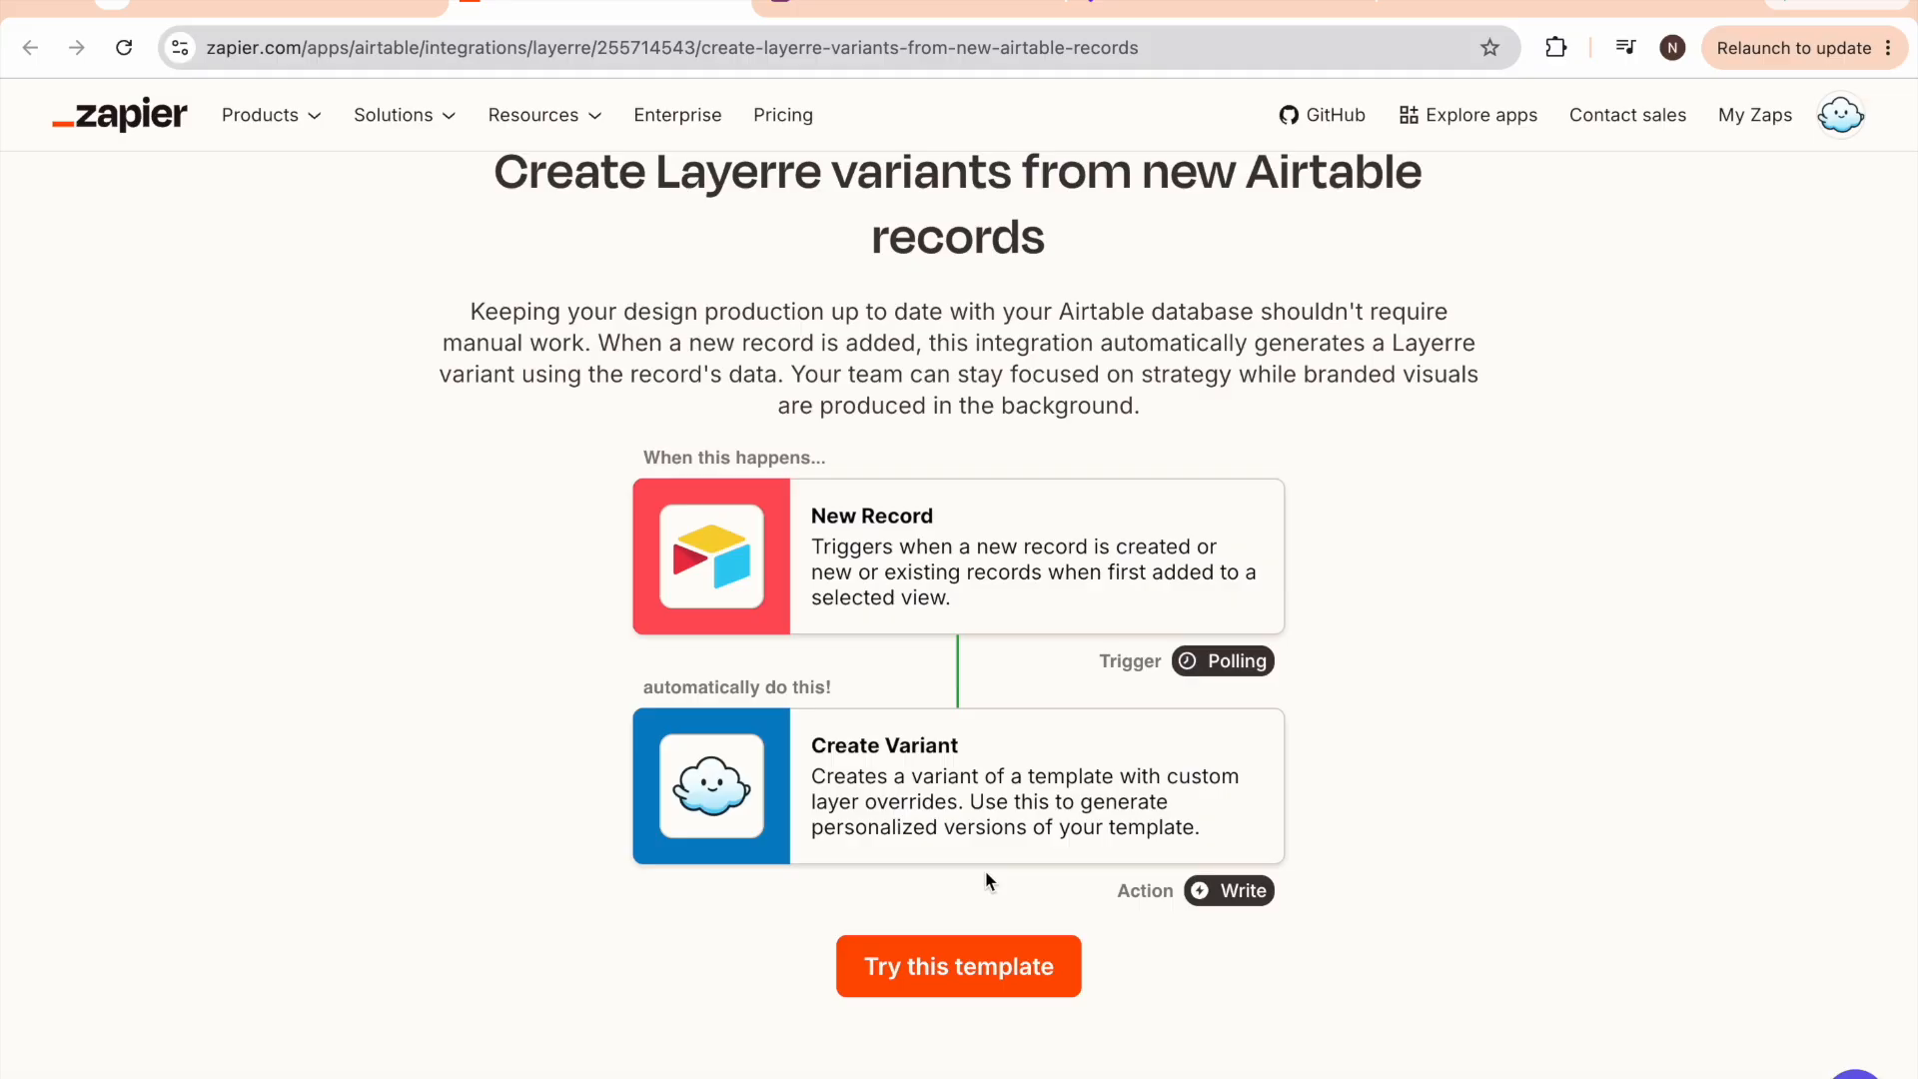
scroll(841, 611, "up", 1)
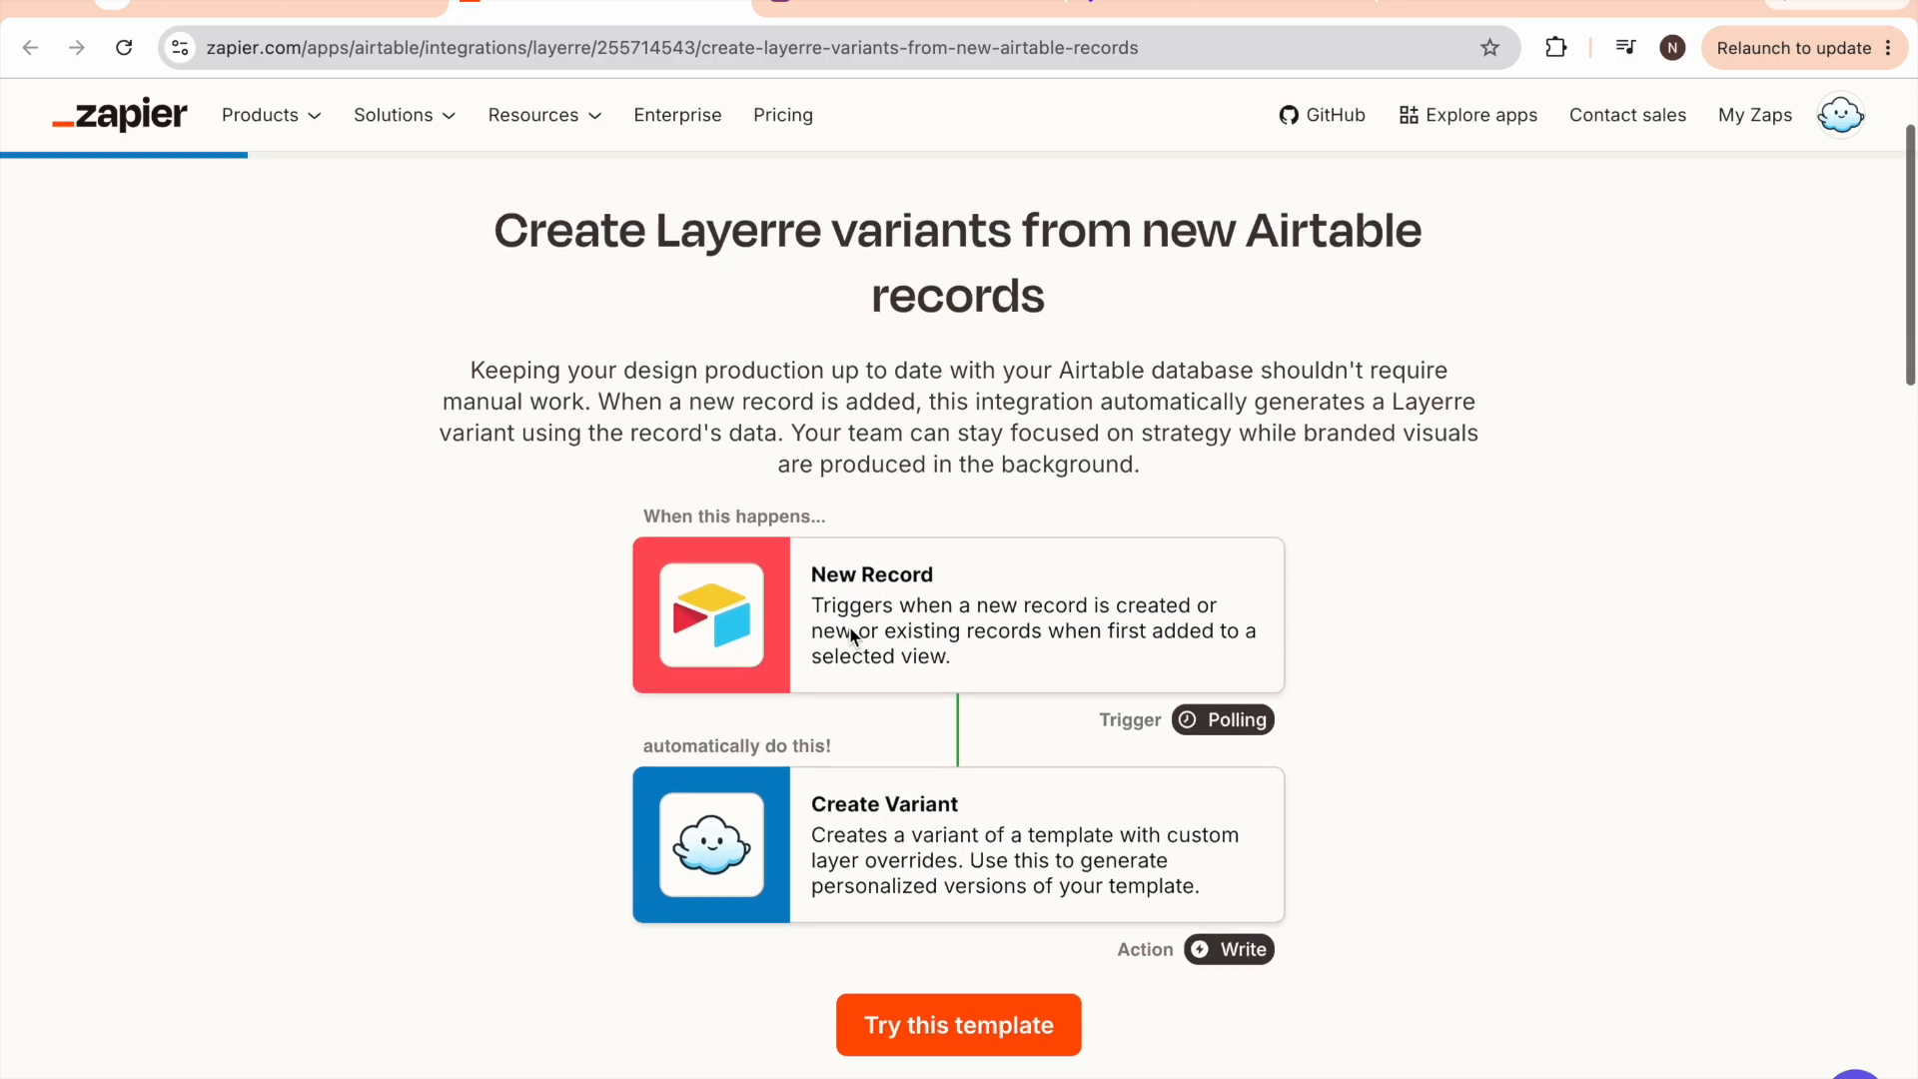
left_click(1194, 10)
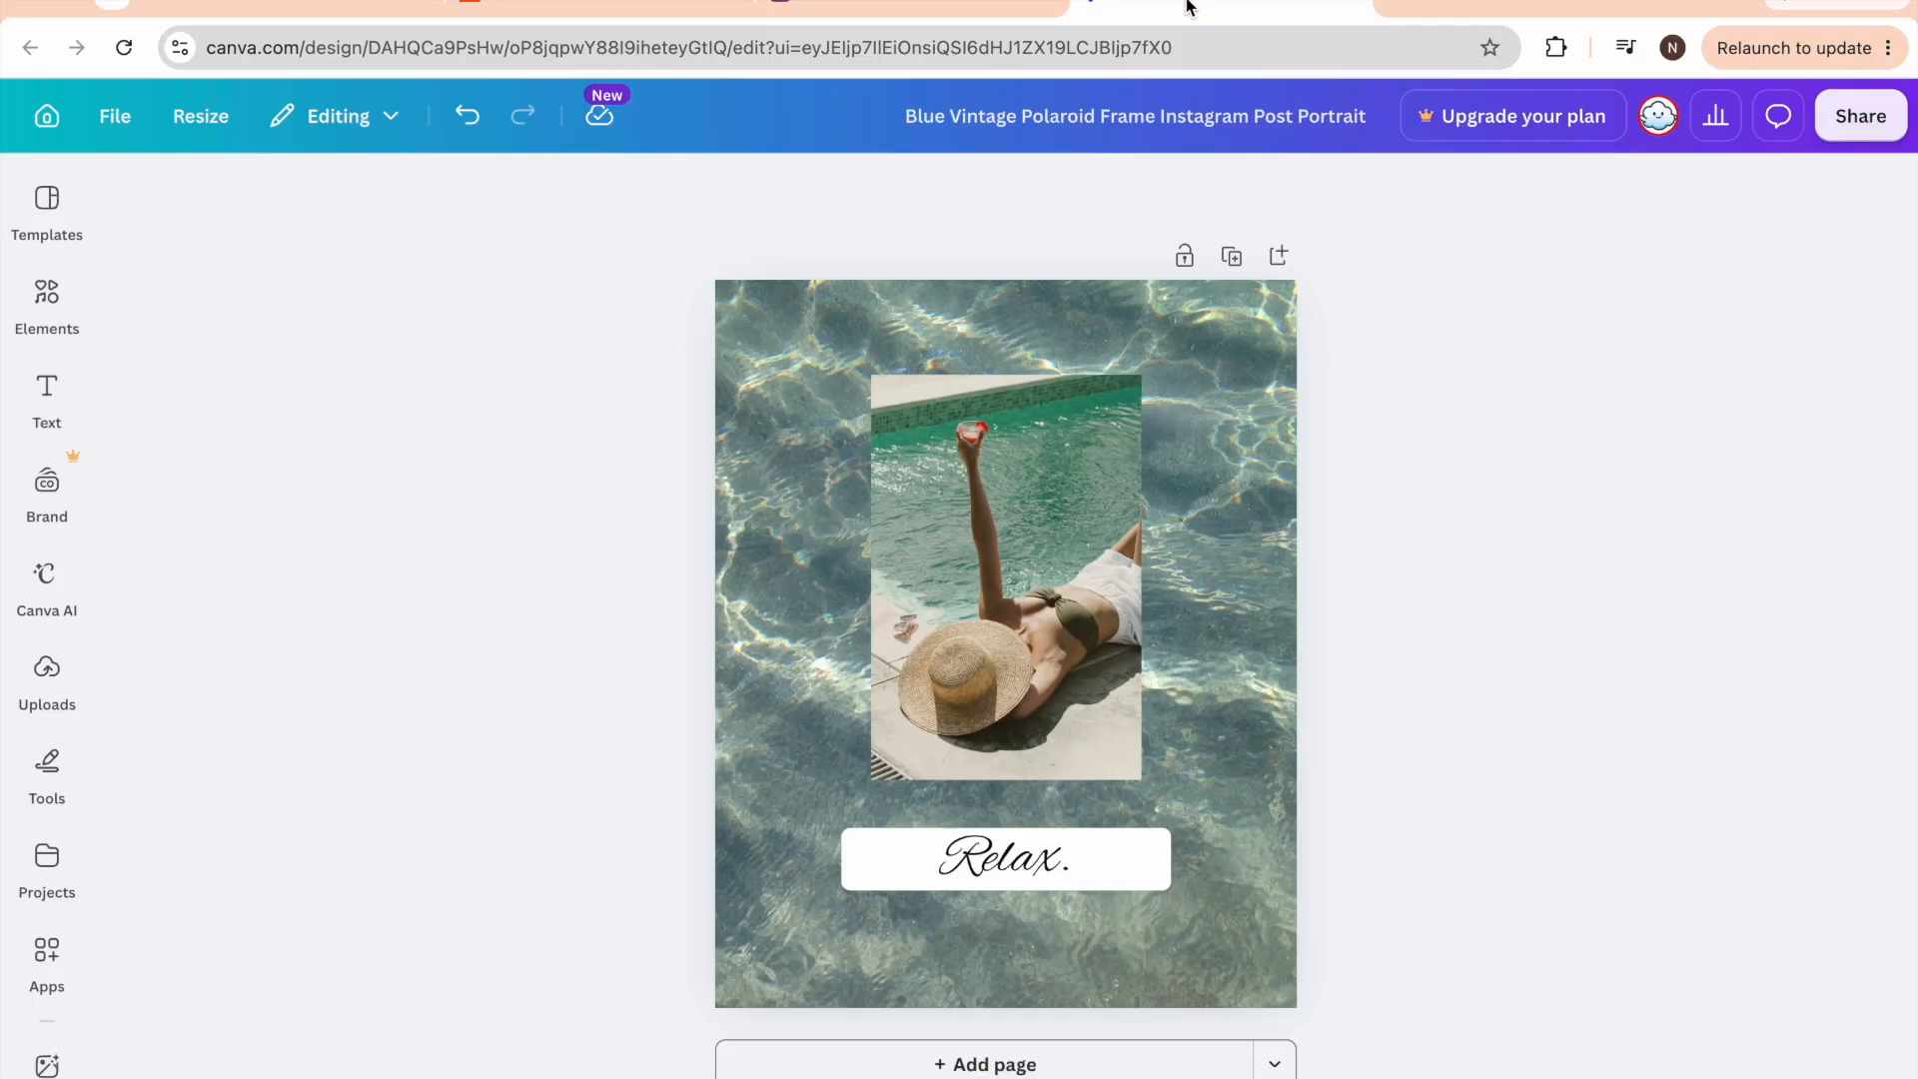
left_click(809, 650)
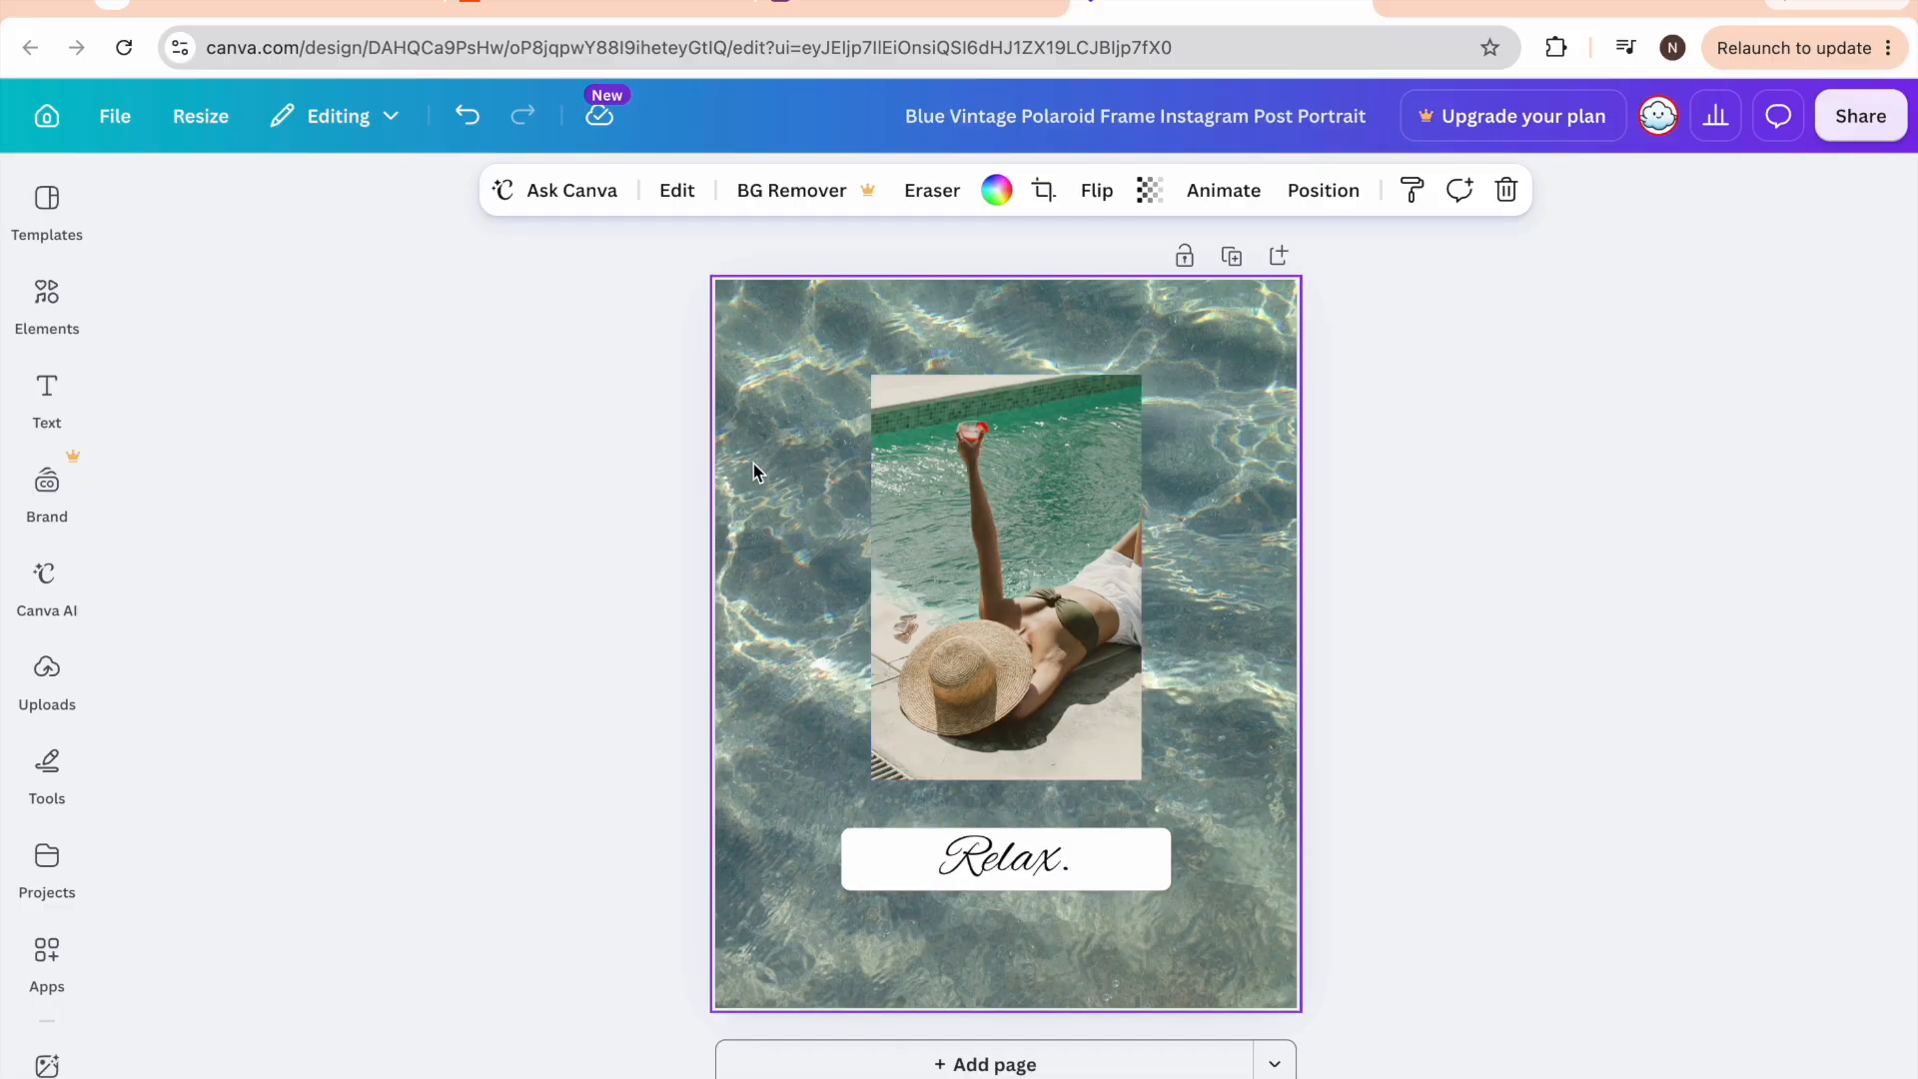
key("Escape")
left_click(1003, 800)
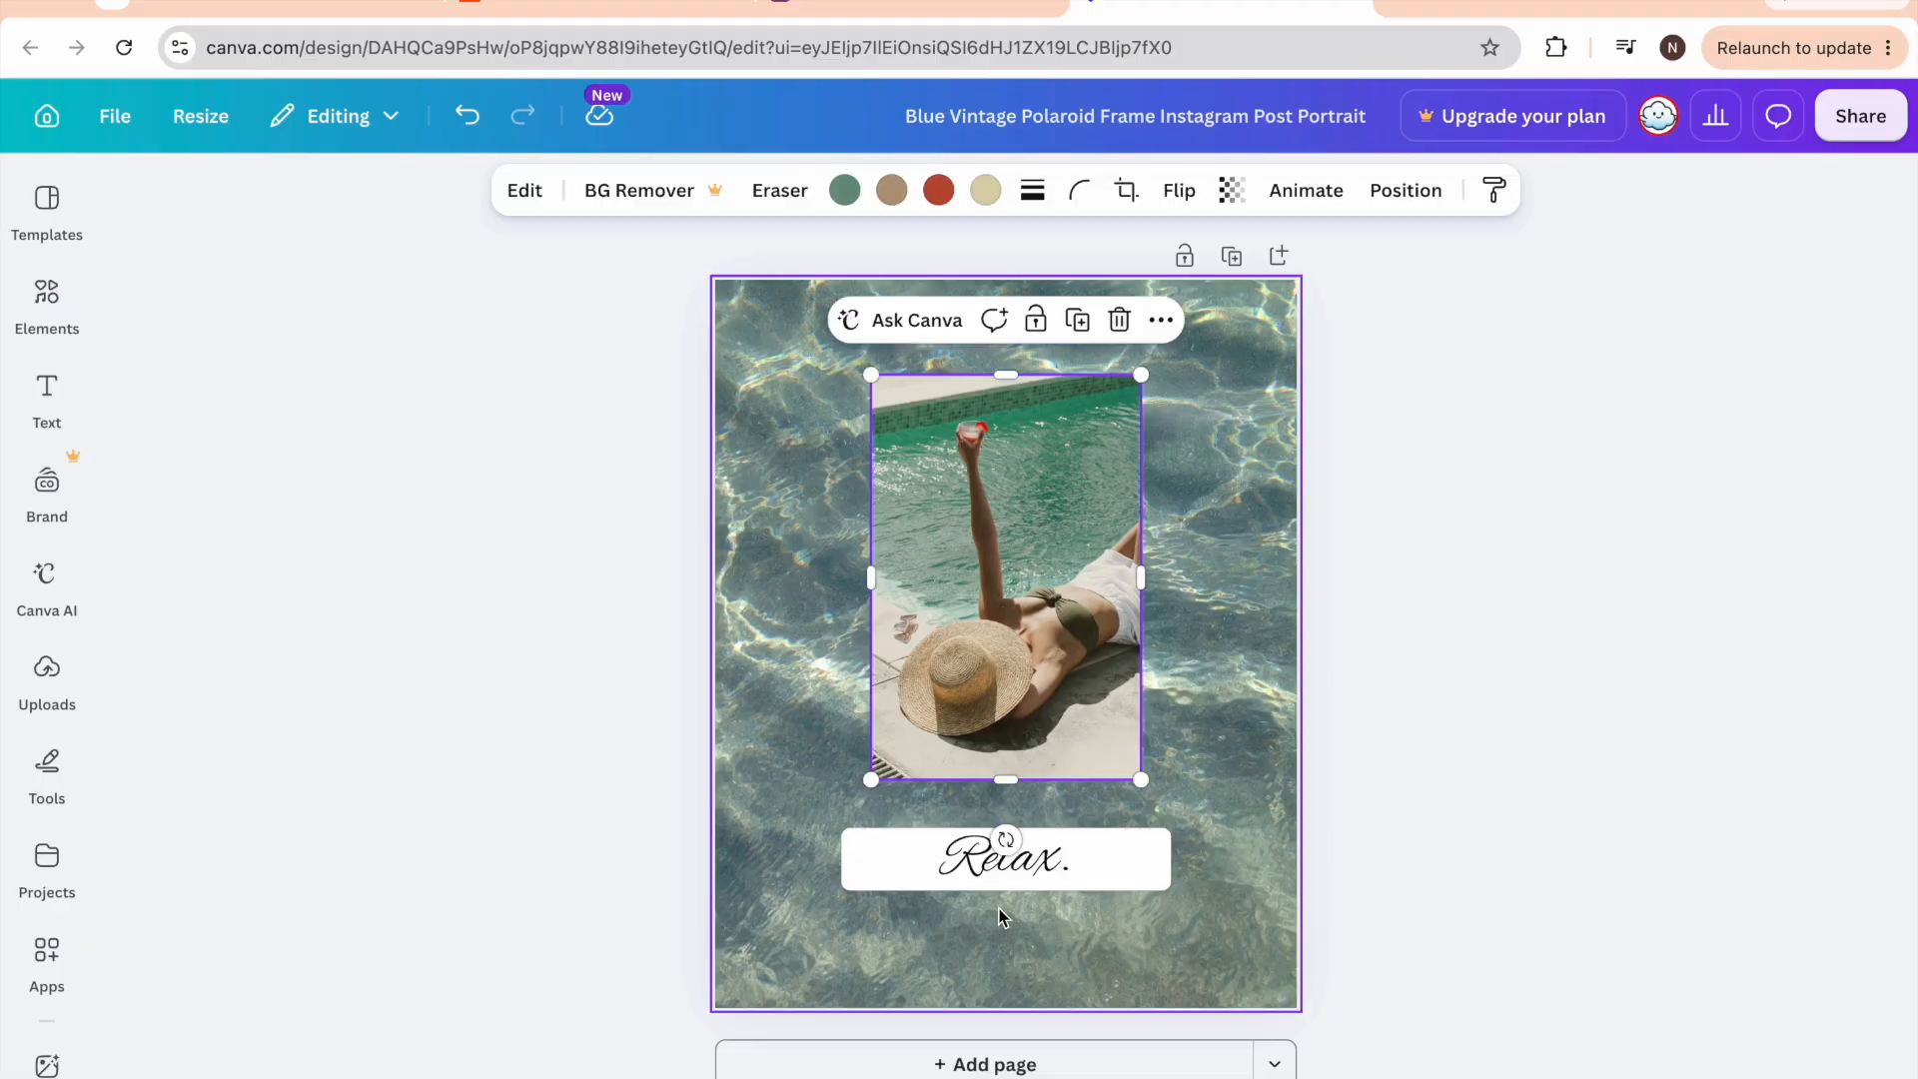
left_click(1002, 849)
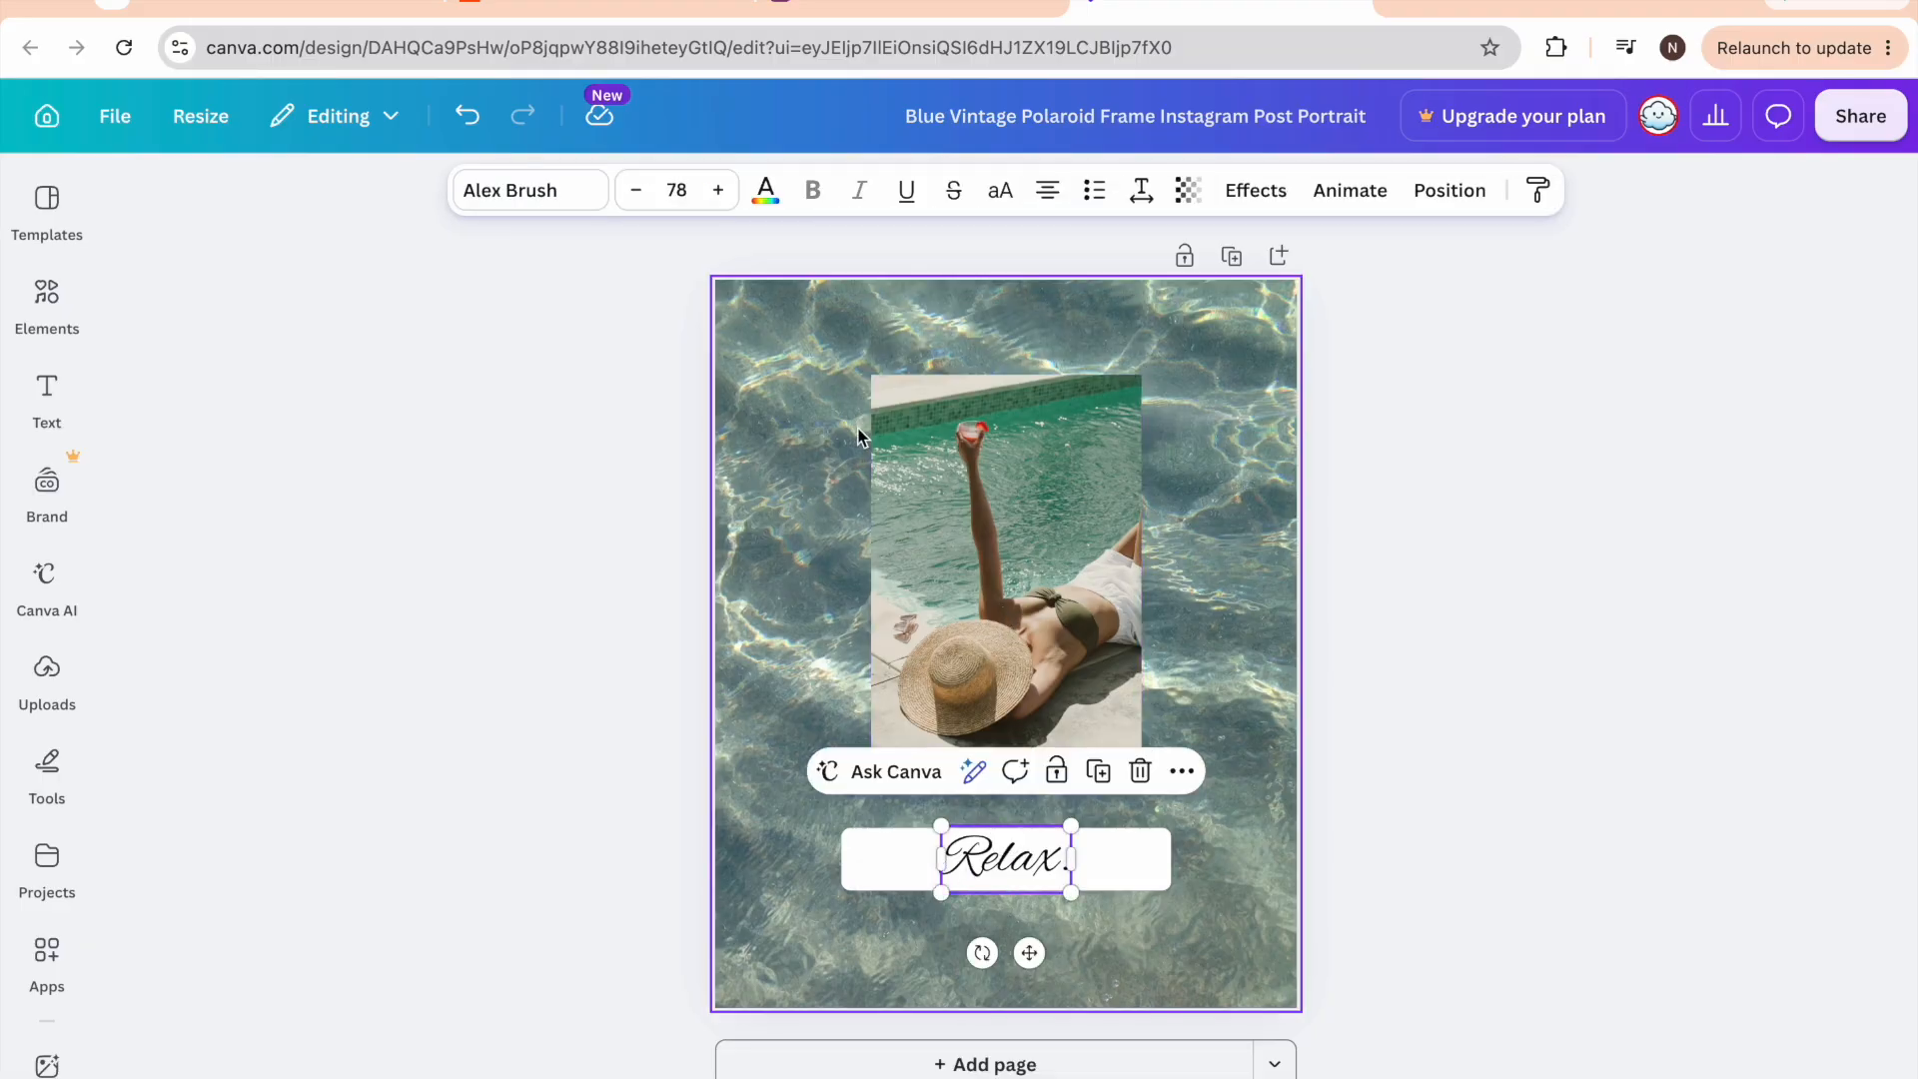
Switch to the Airtable base and preview the image linked in the first record of Table 2, returning to the table each time
left_click(909, 8)
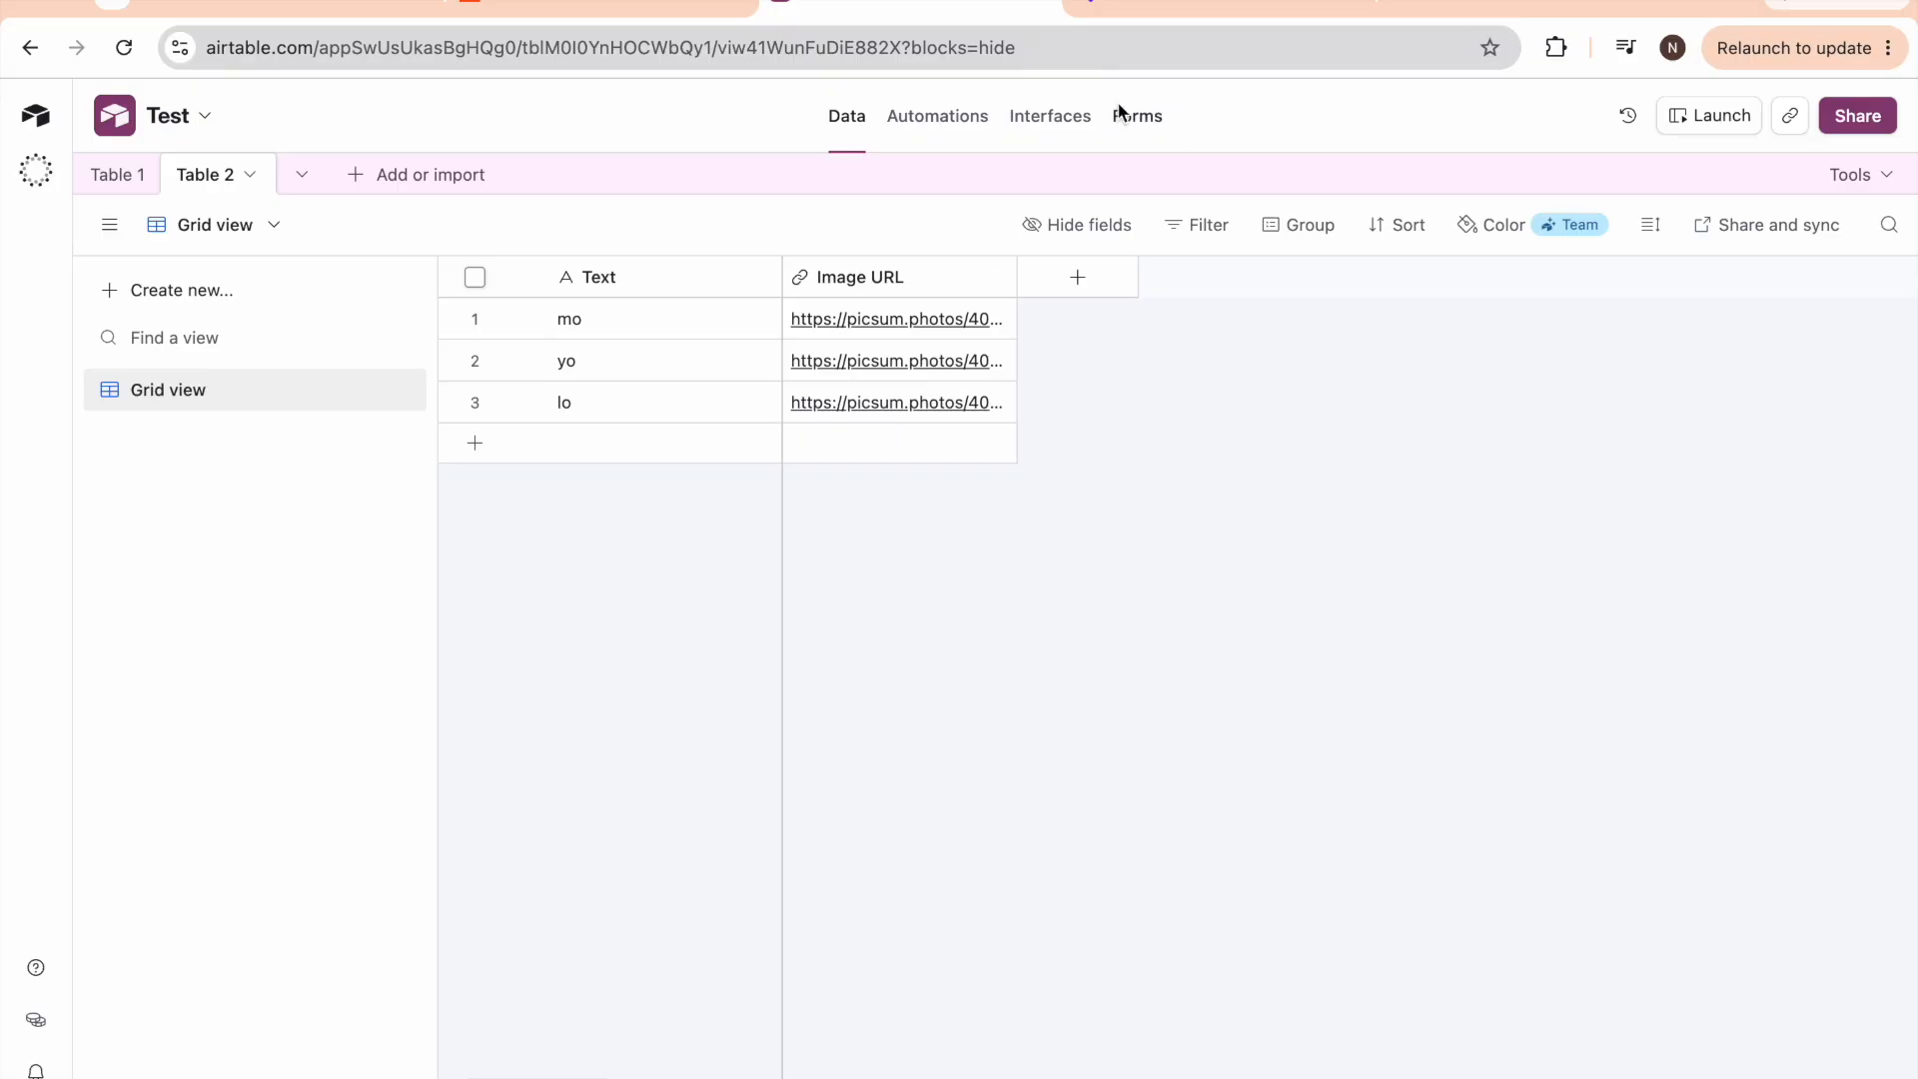
left_click(908, 319)
left_click(917, 324)
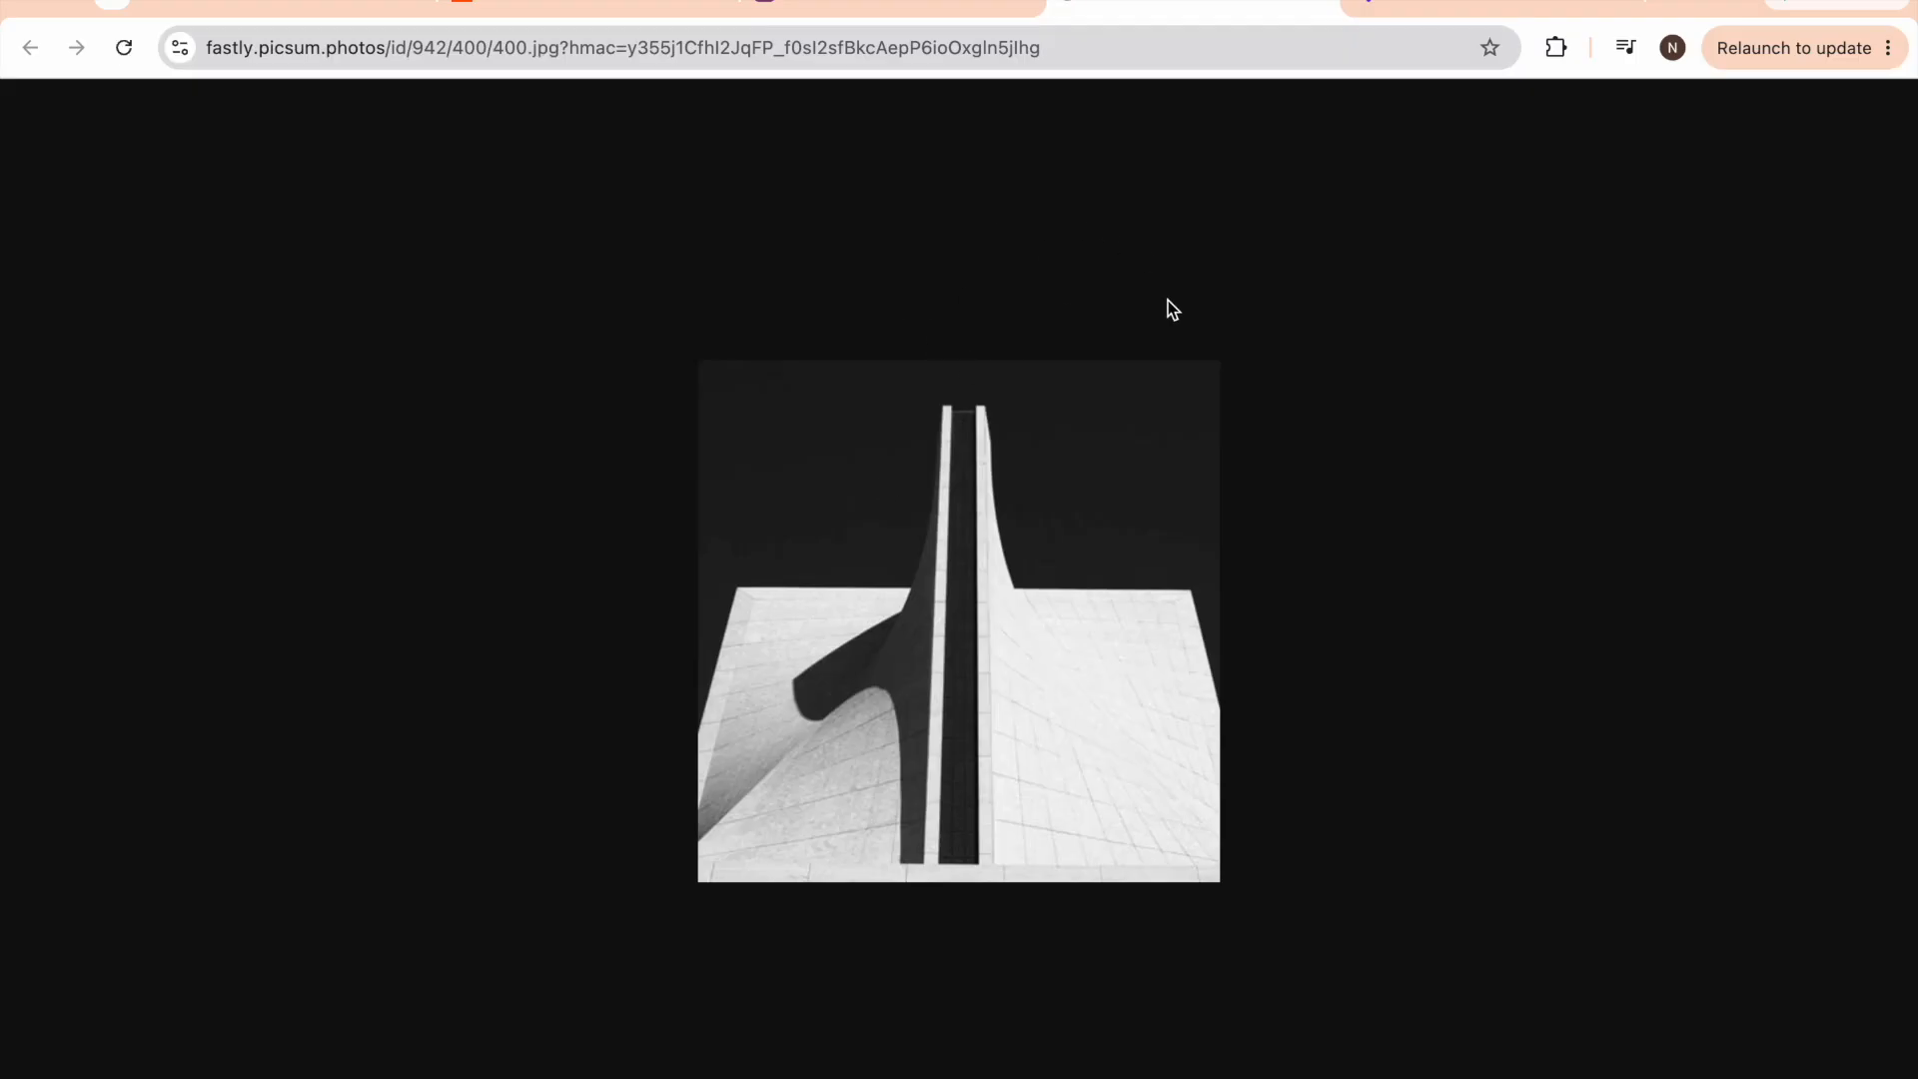
left_click(1324, 3)
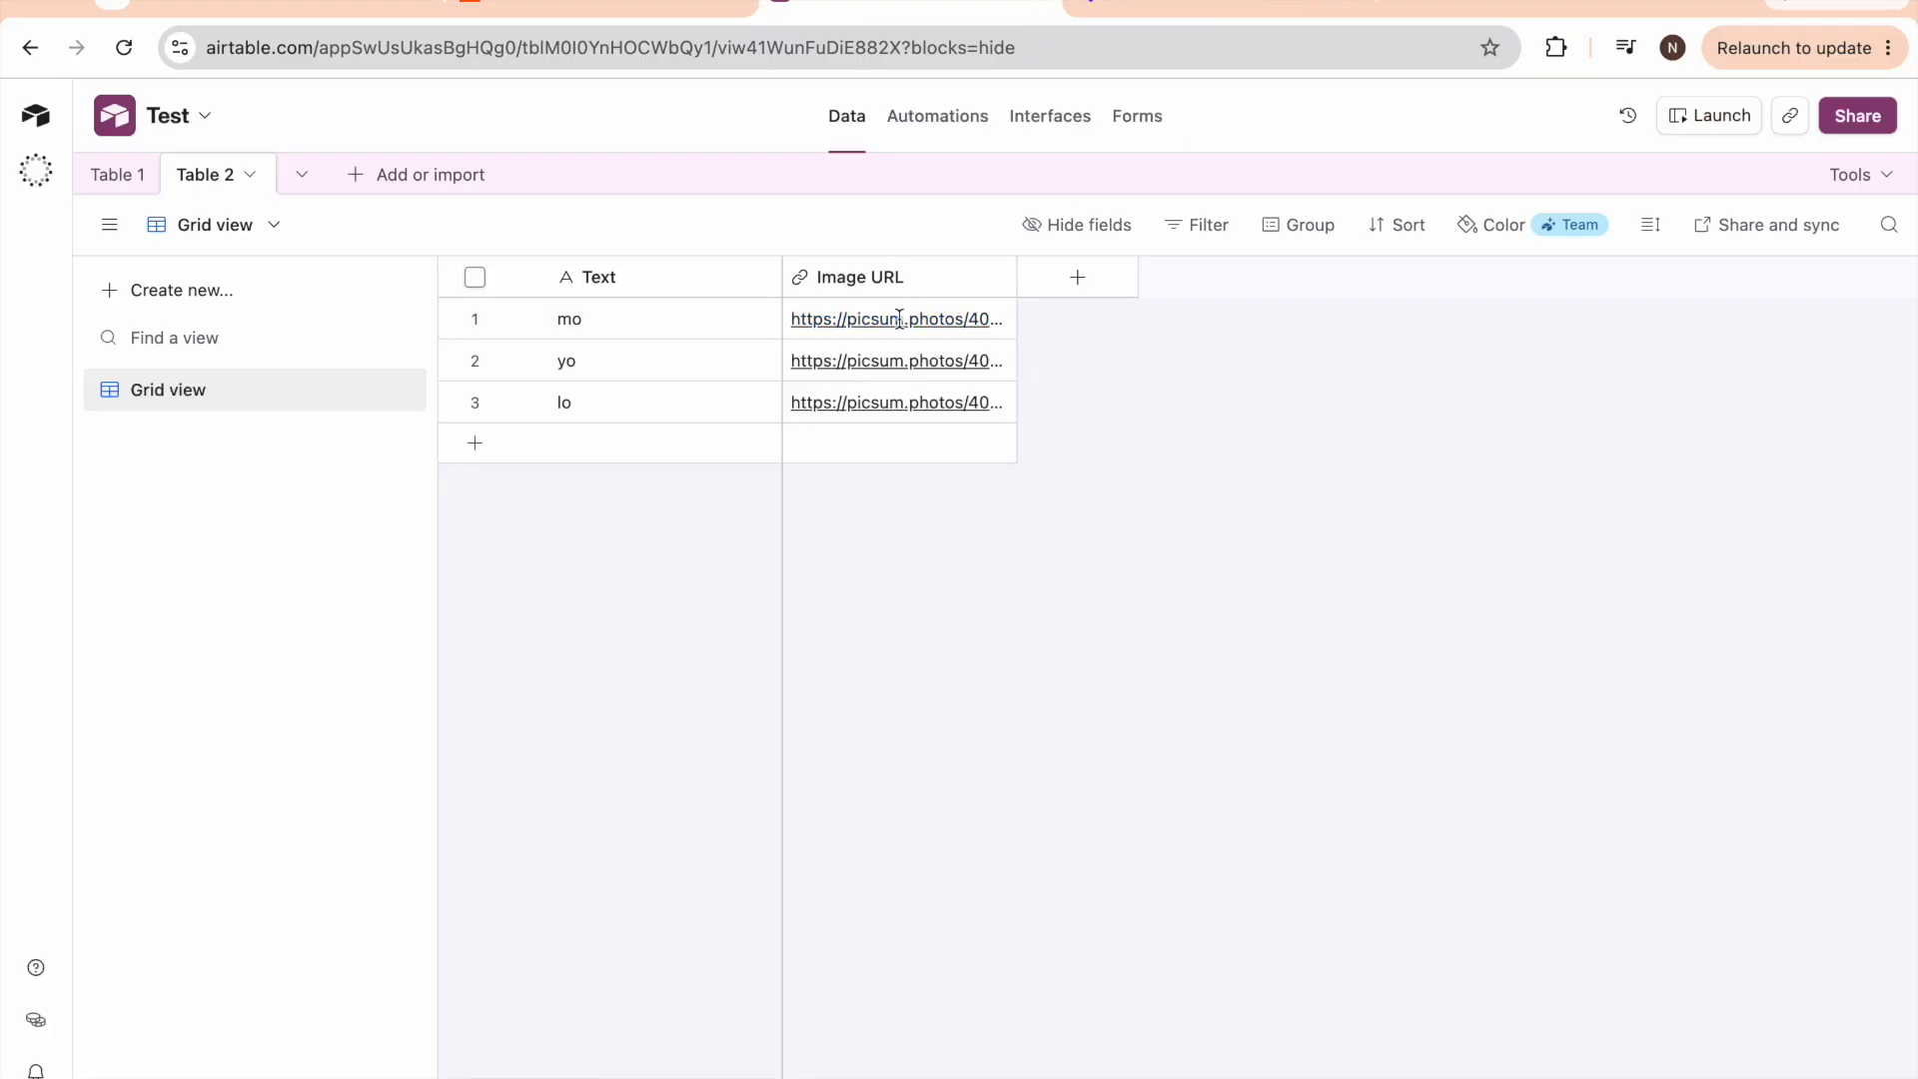
left_click(849, 321)
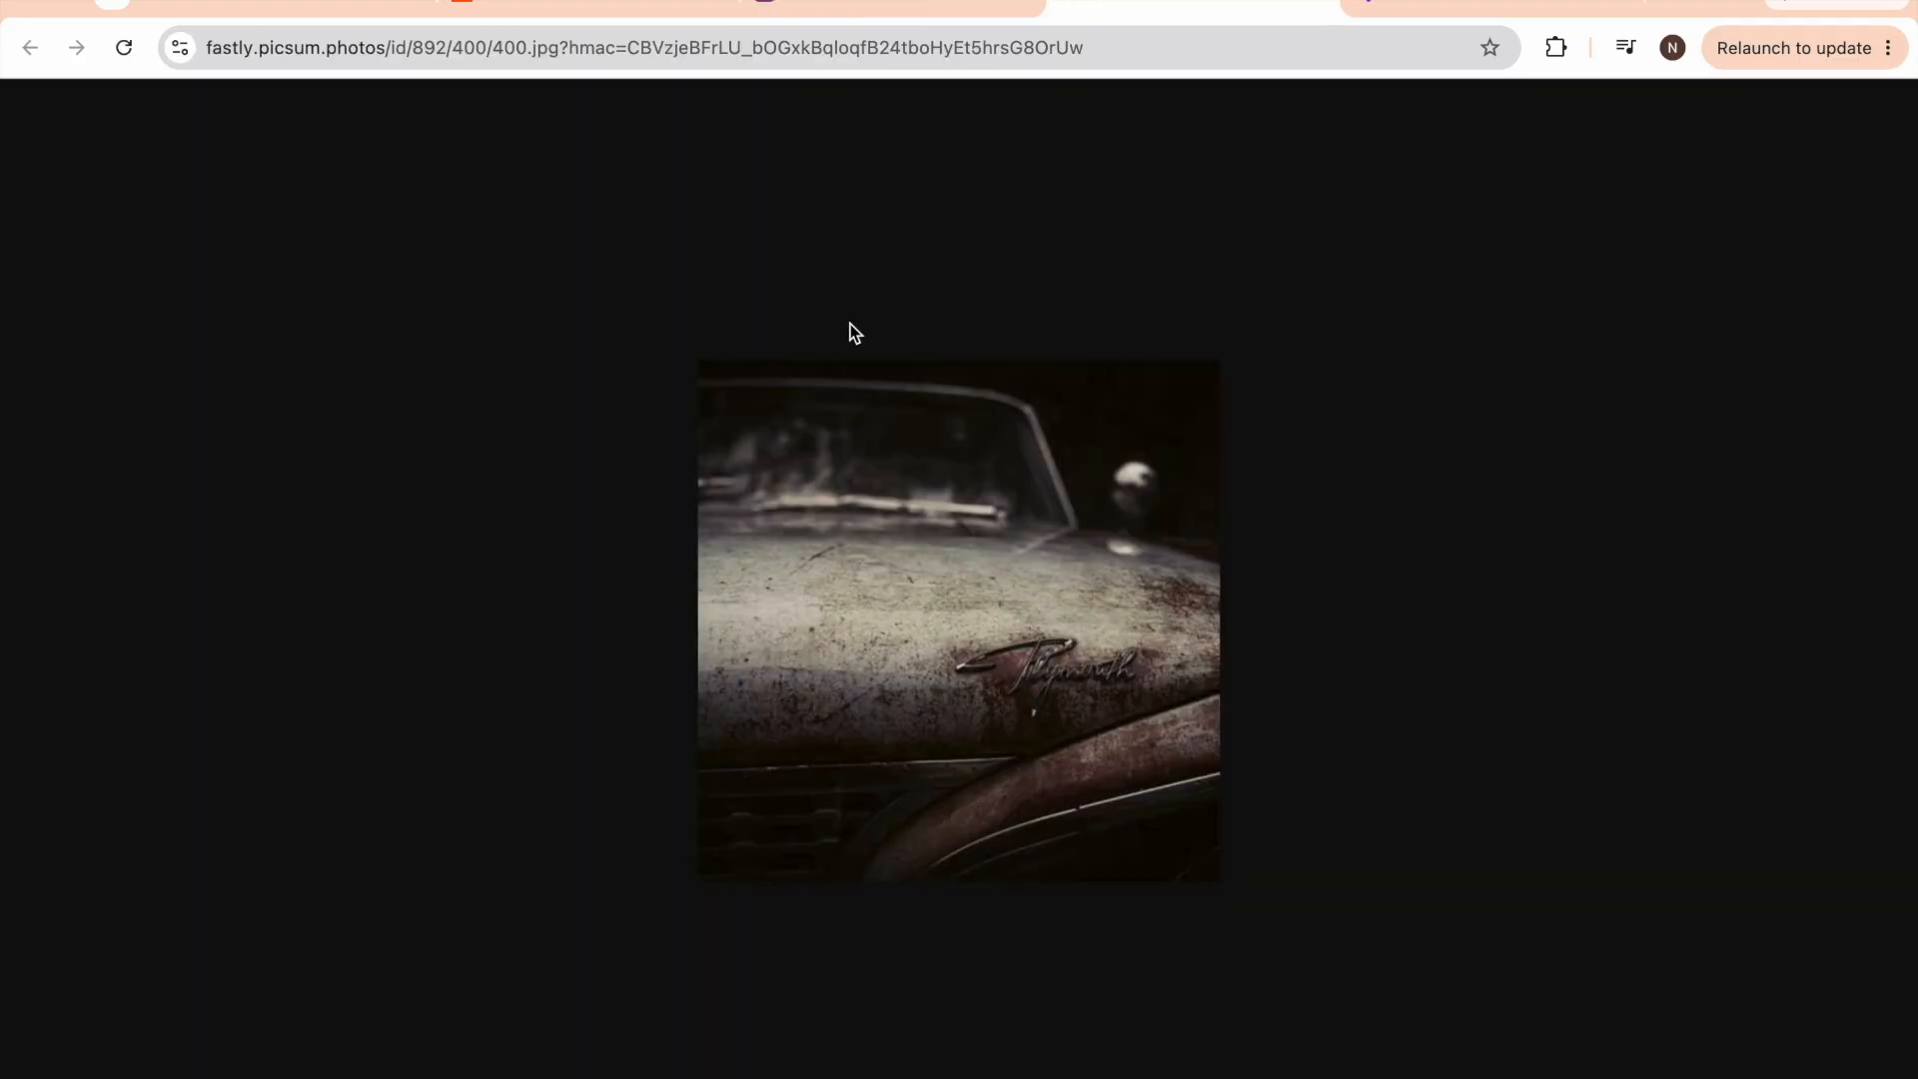
left_click(1324, 3)
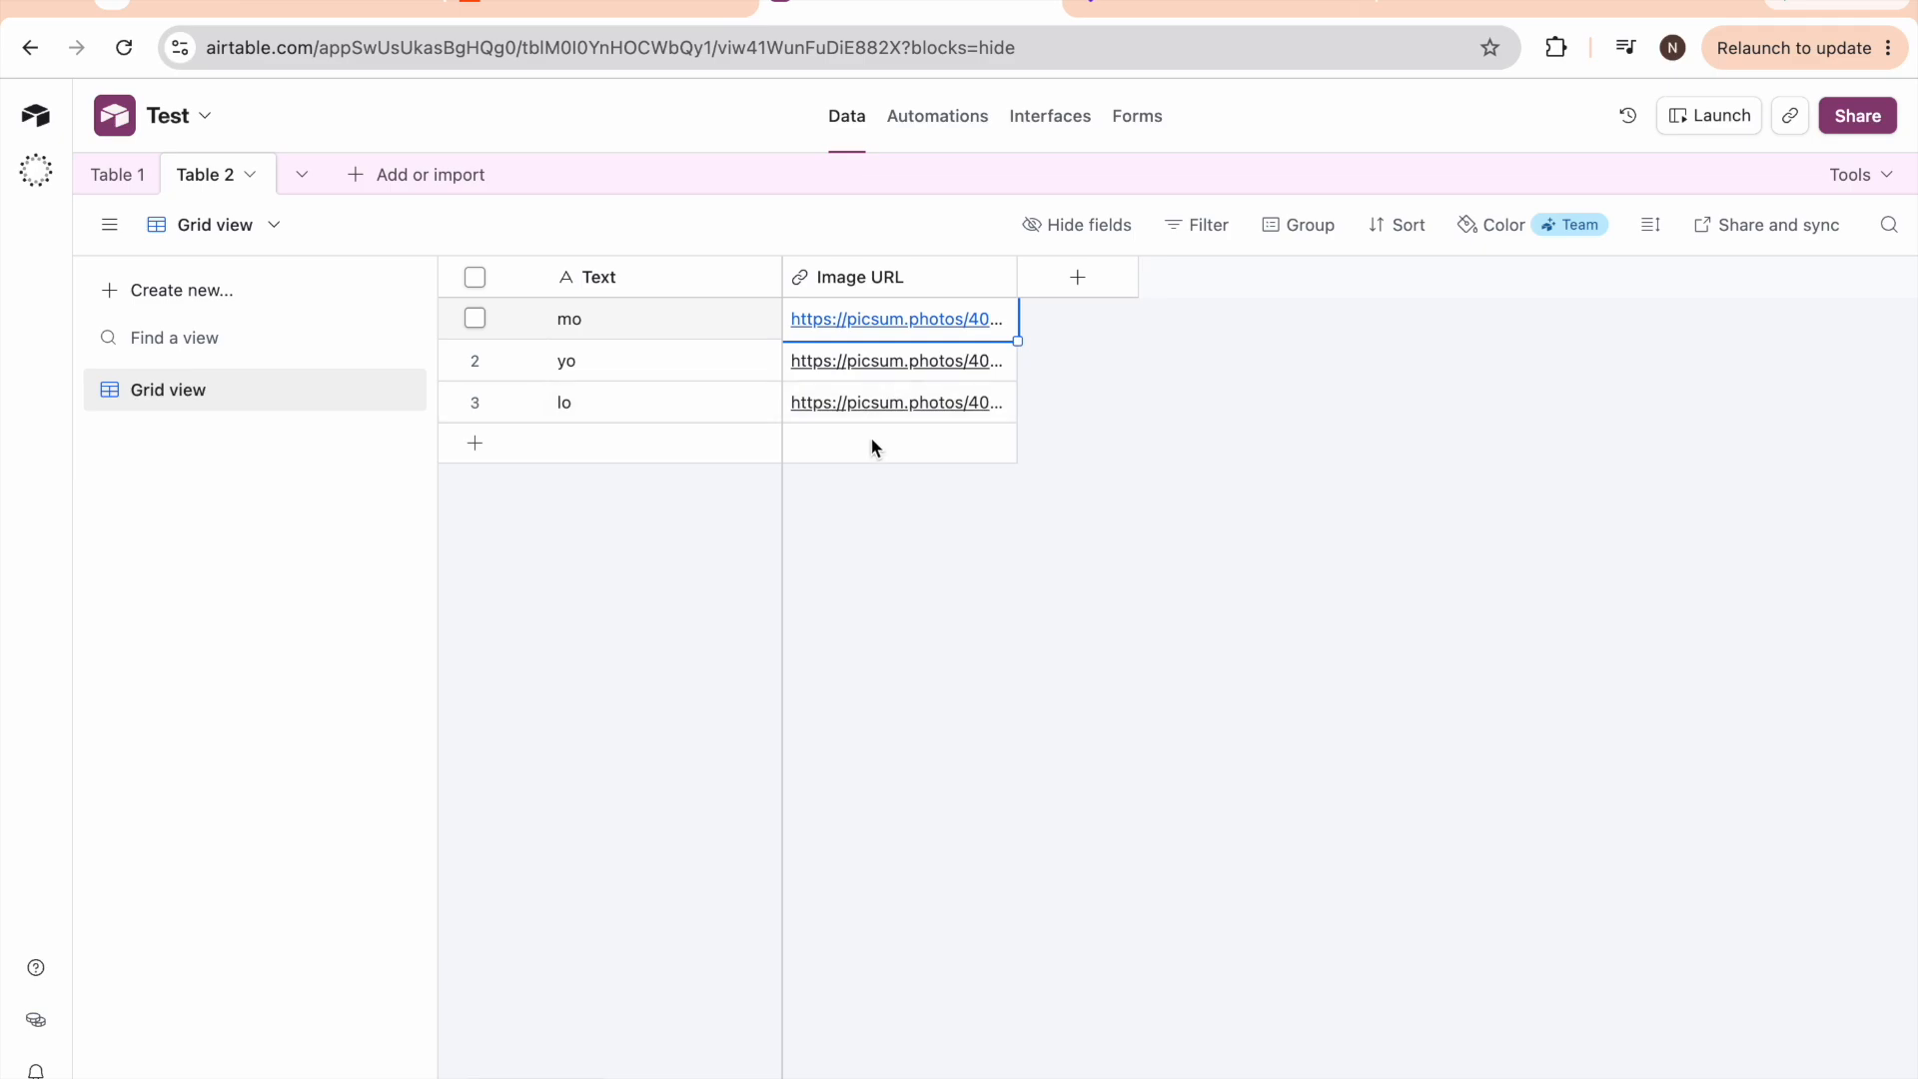
Check the Layerre integrations page, and start a Zap in Zapier from the "Create Layerre variants from new Airtable records" template
left_click(287, 10)
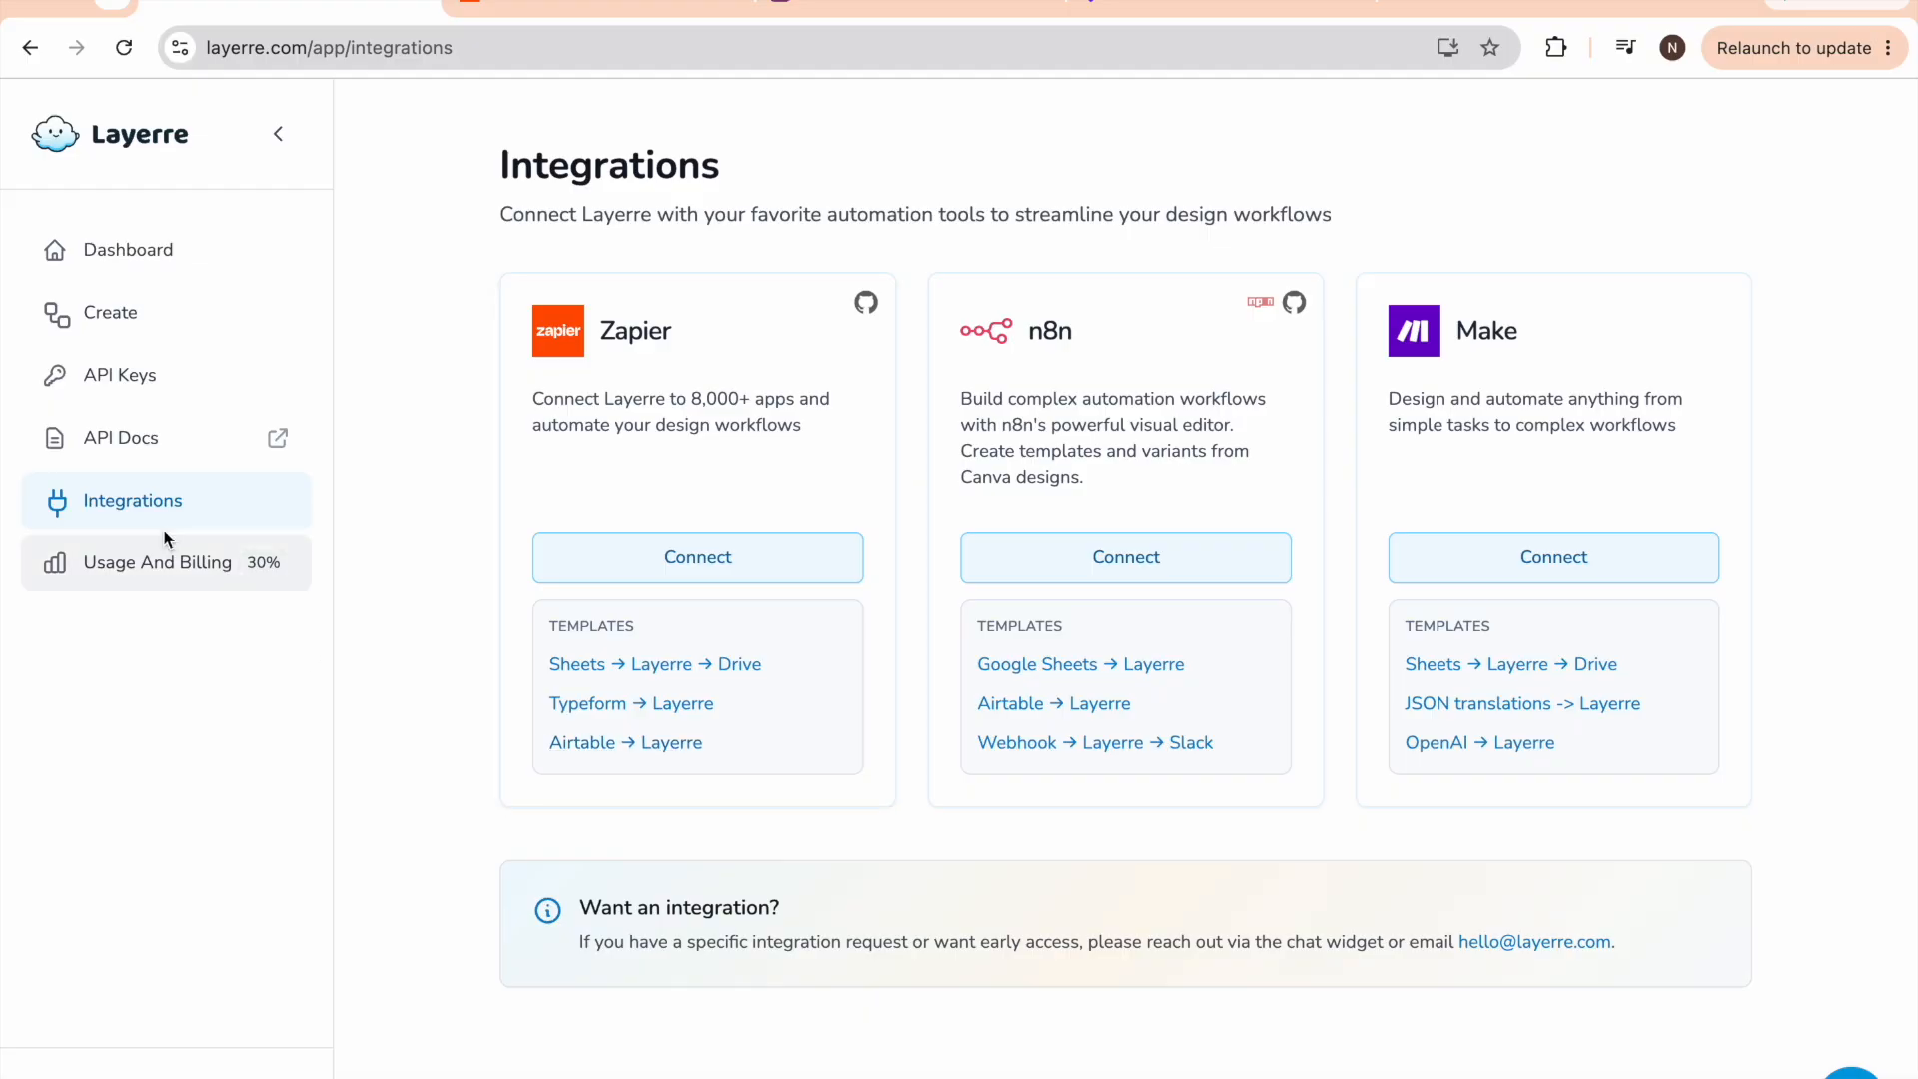
left_click(594, 8)
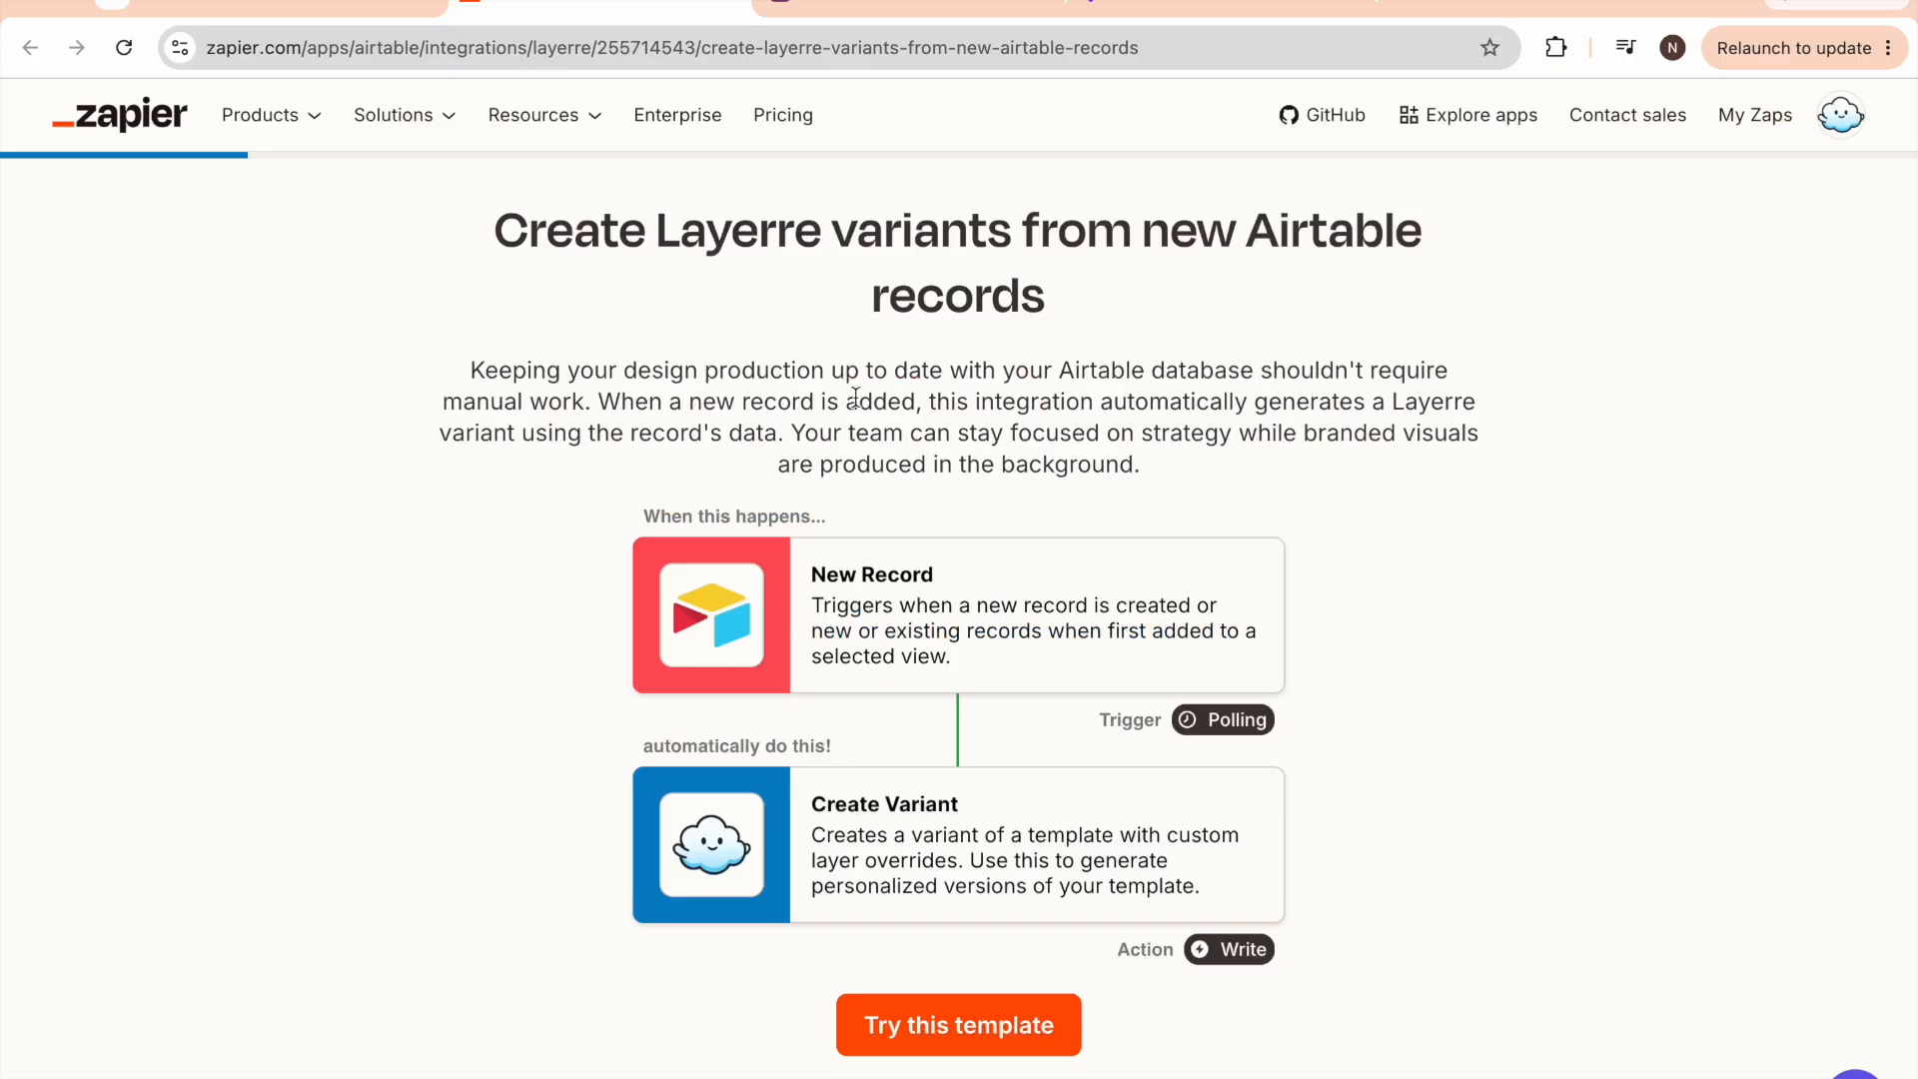
left_click(976, 1027)
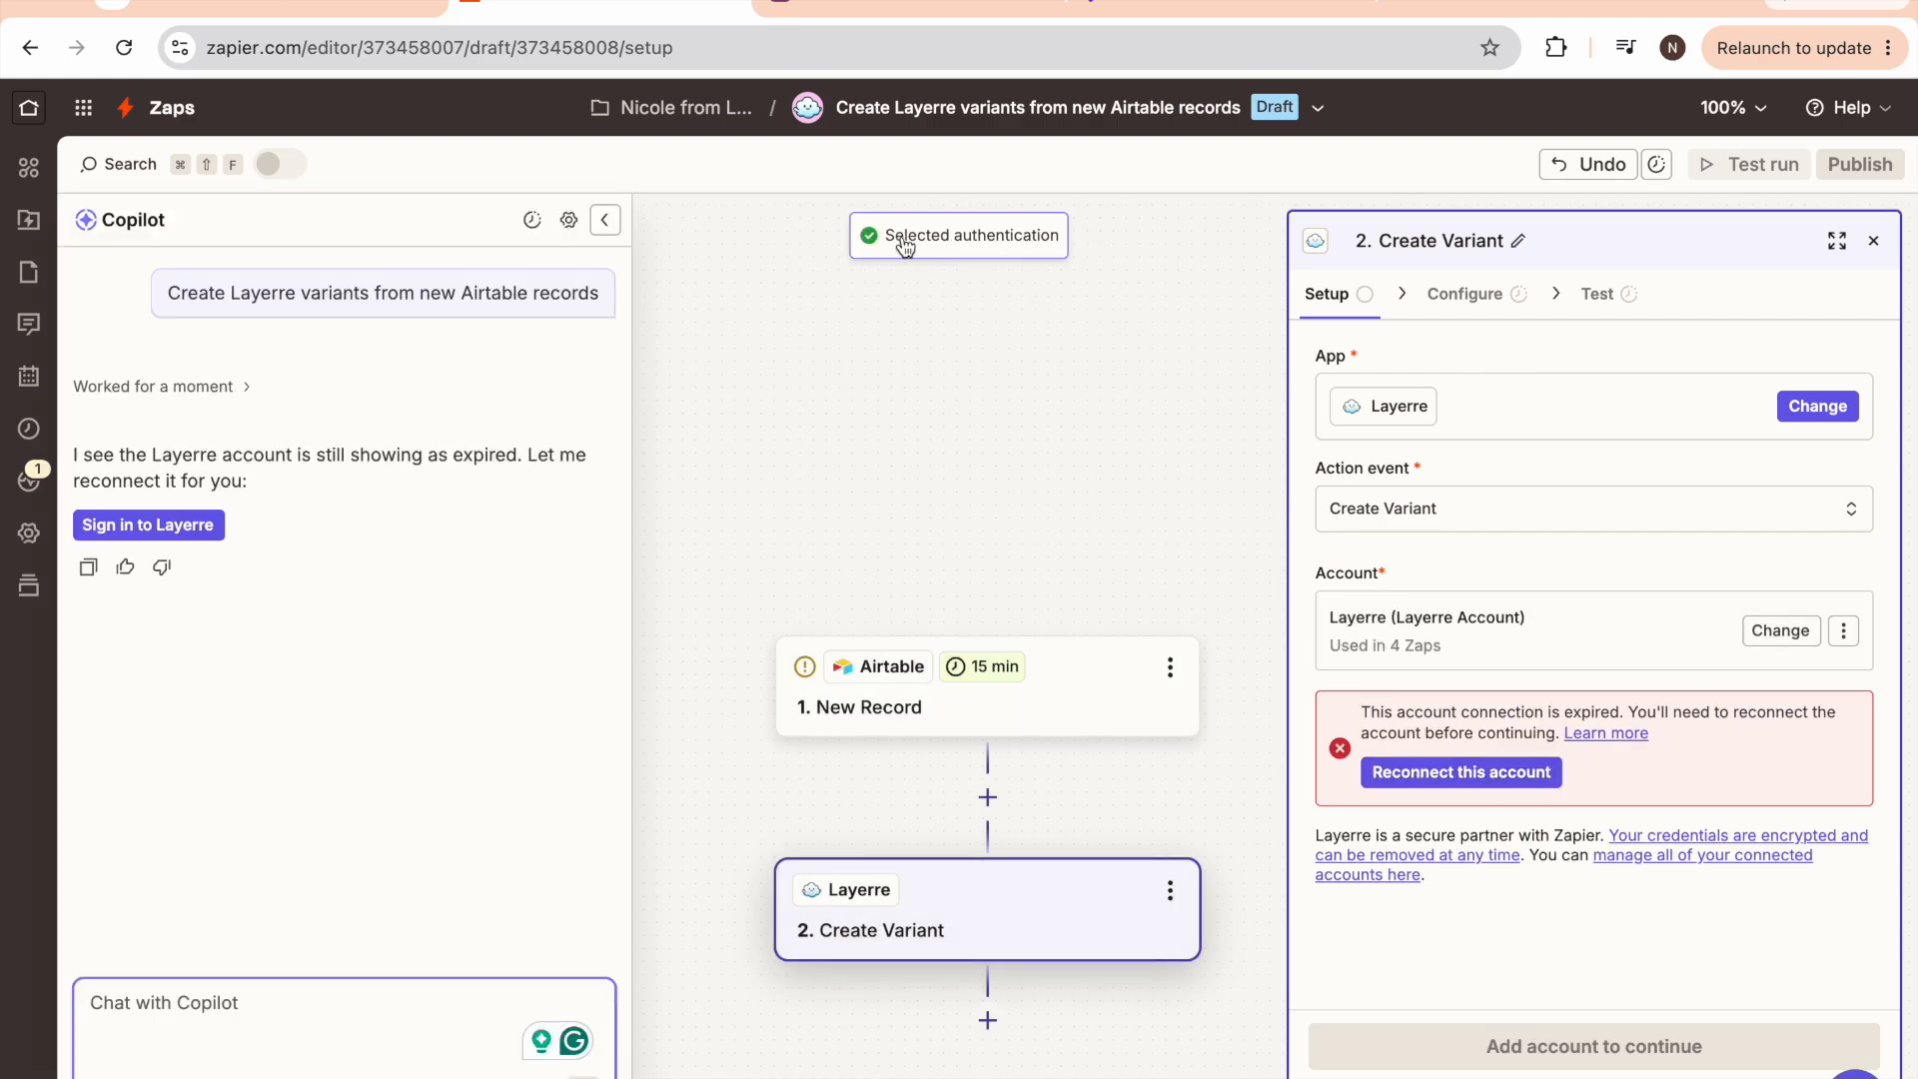
left_click(1460, 774)
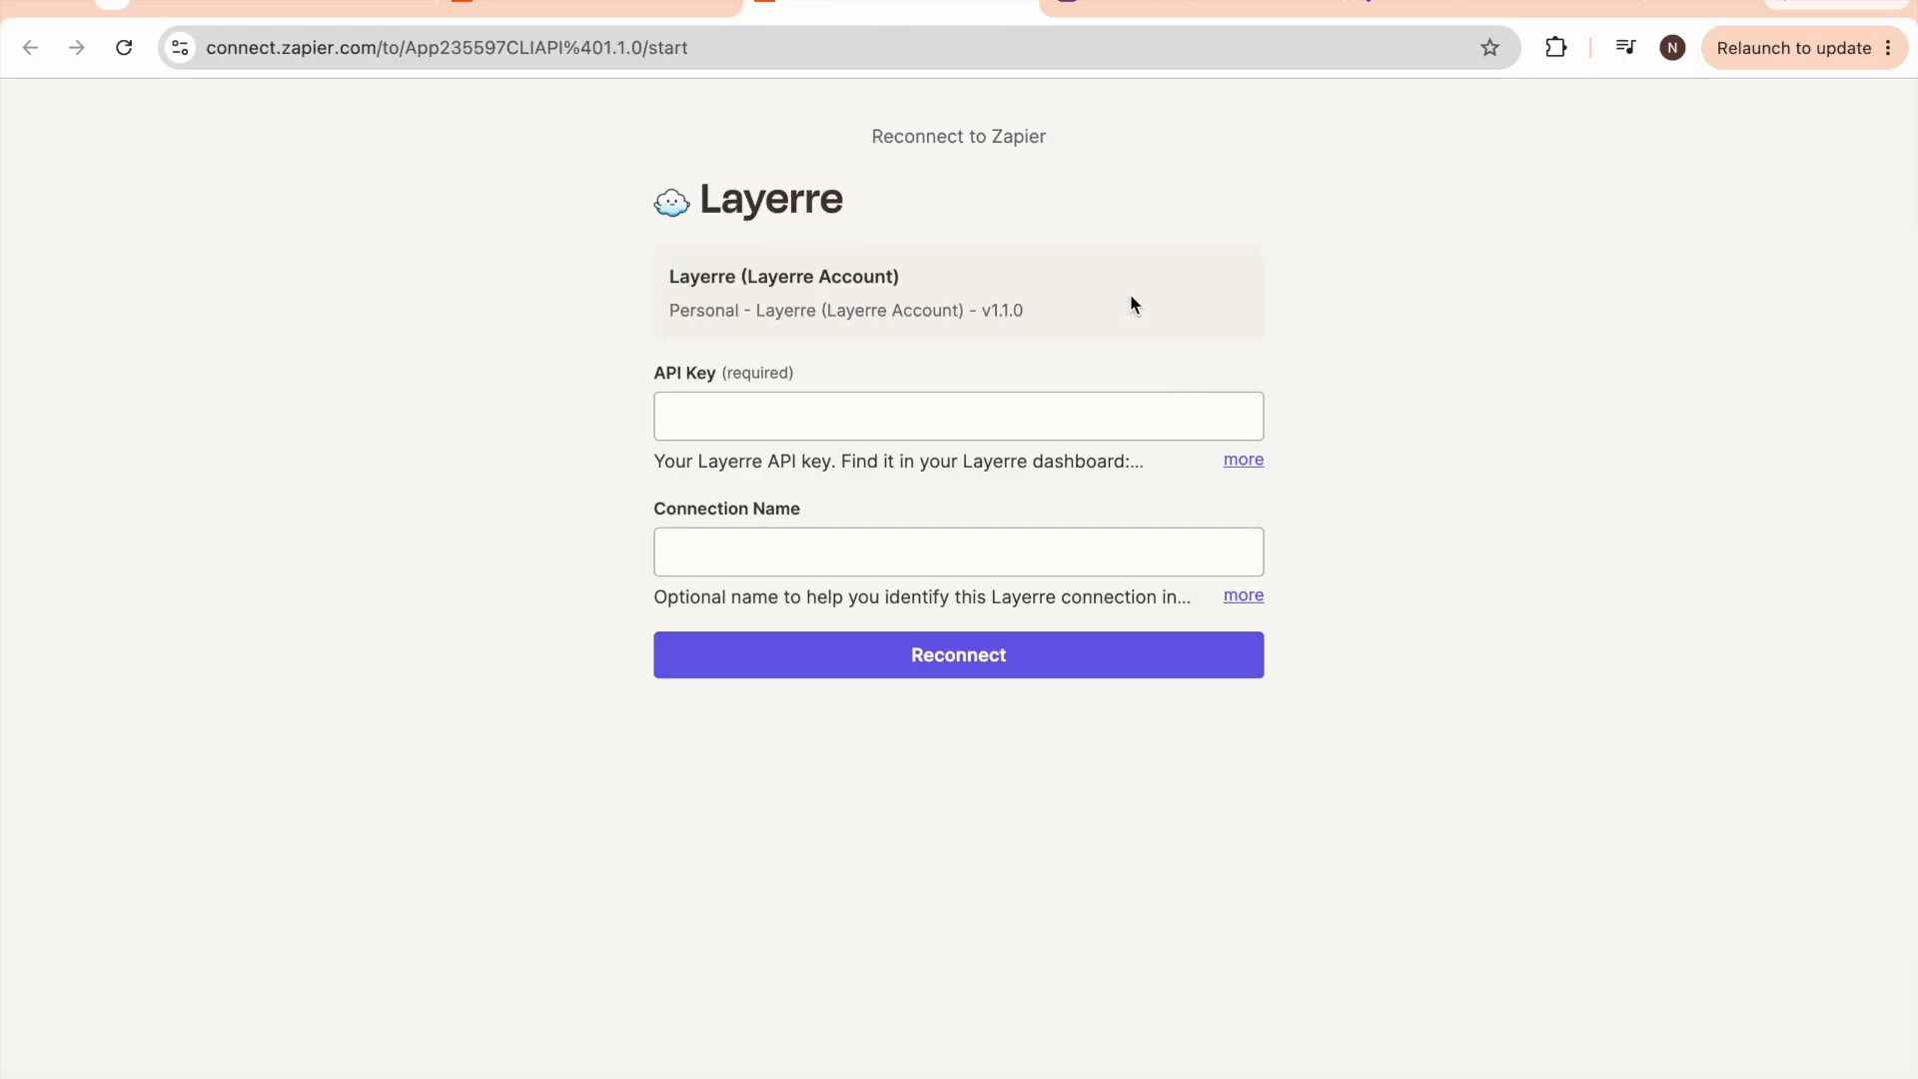
left_click(597, 10)
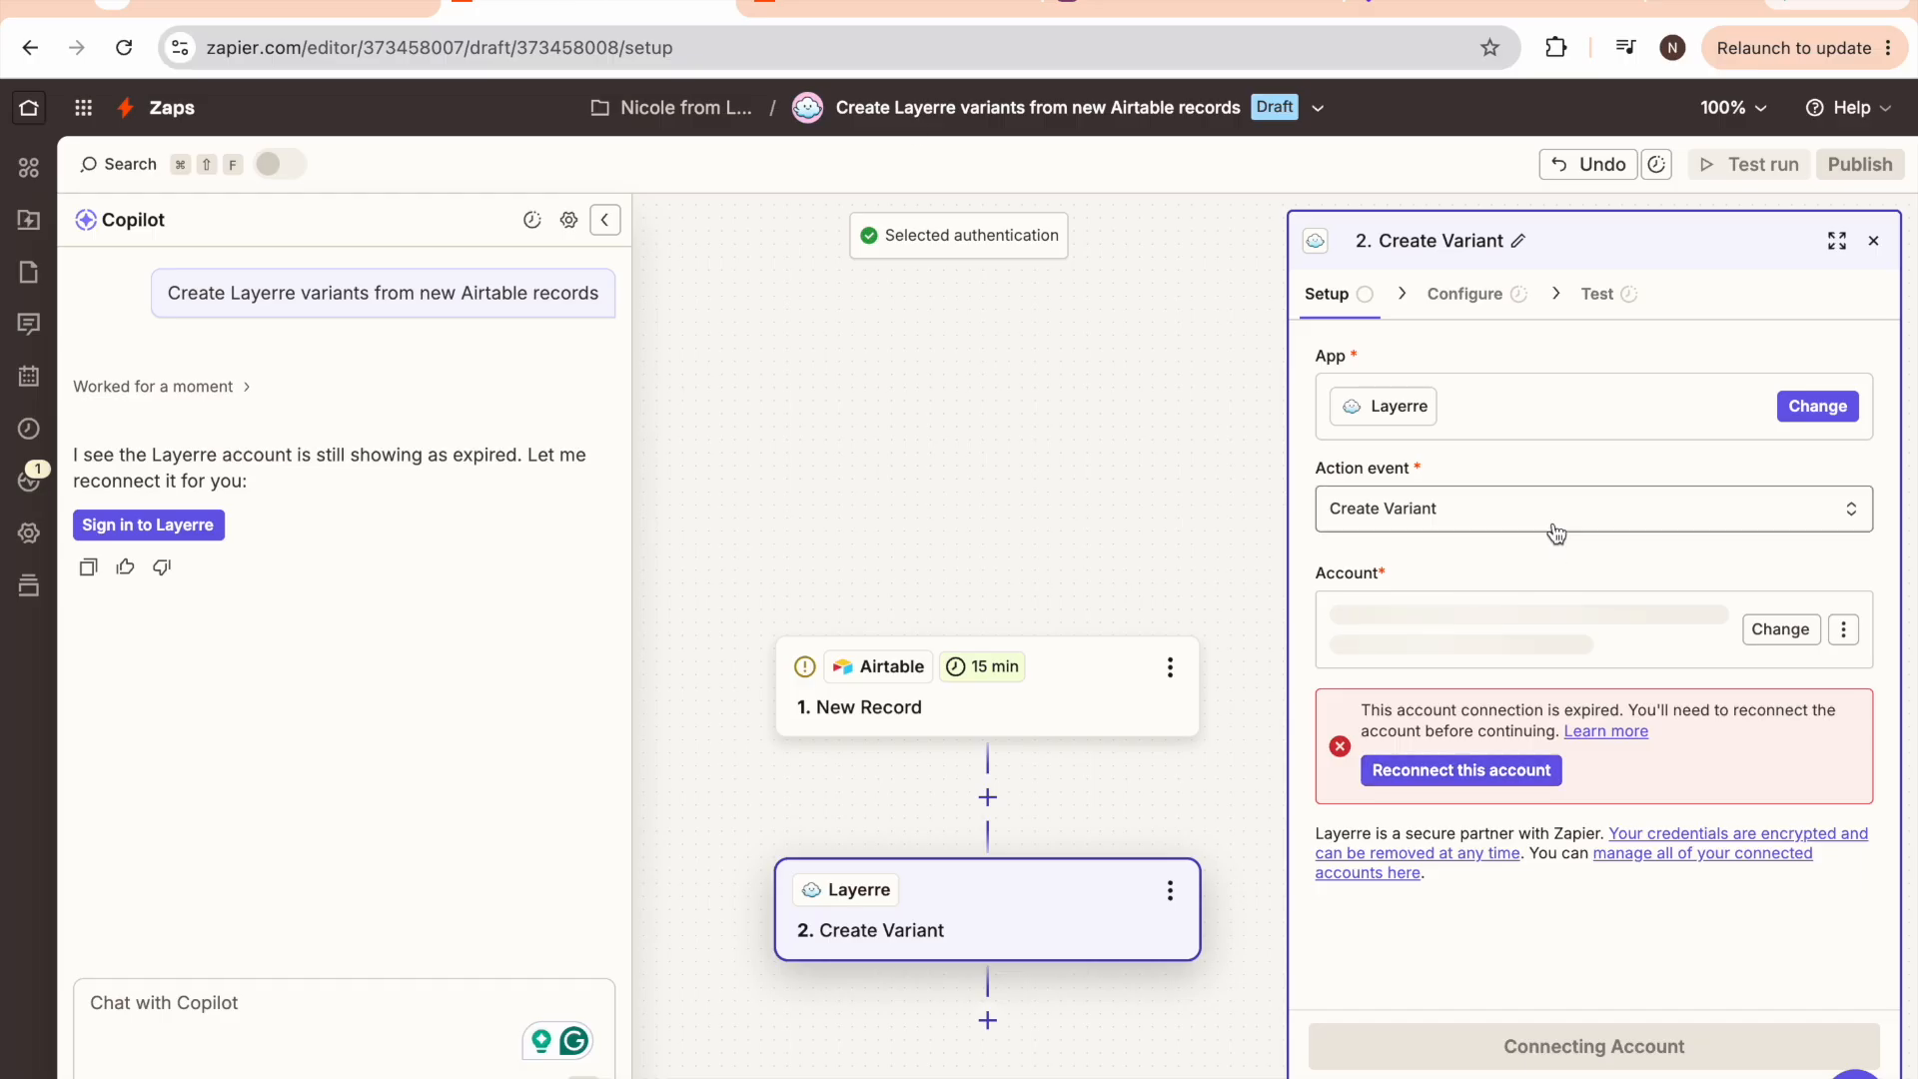
Configure the Airtable New Record trigger with base Test and Table 2, and continue to its test stage
left_click(1079, 698)
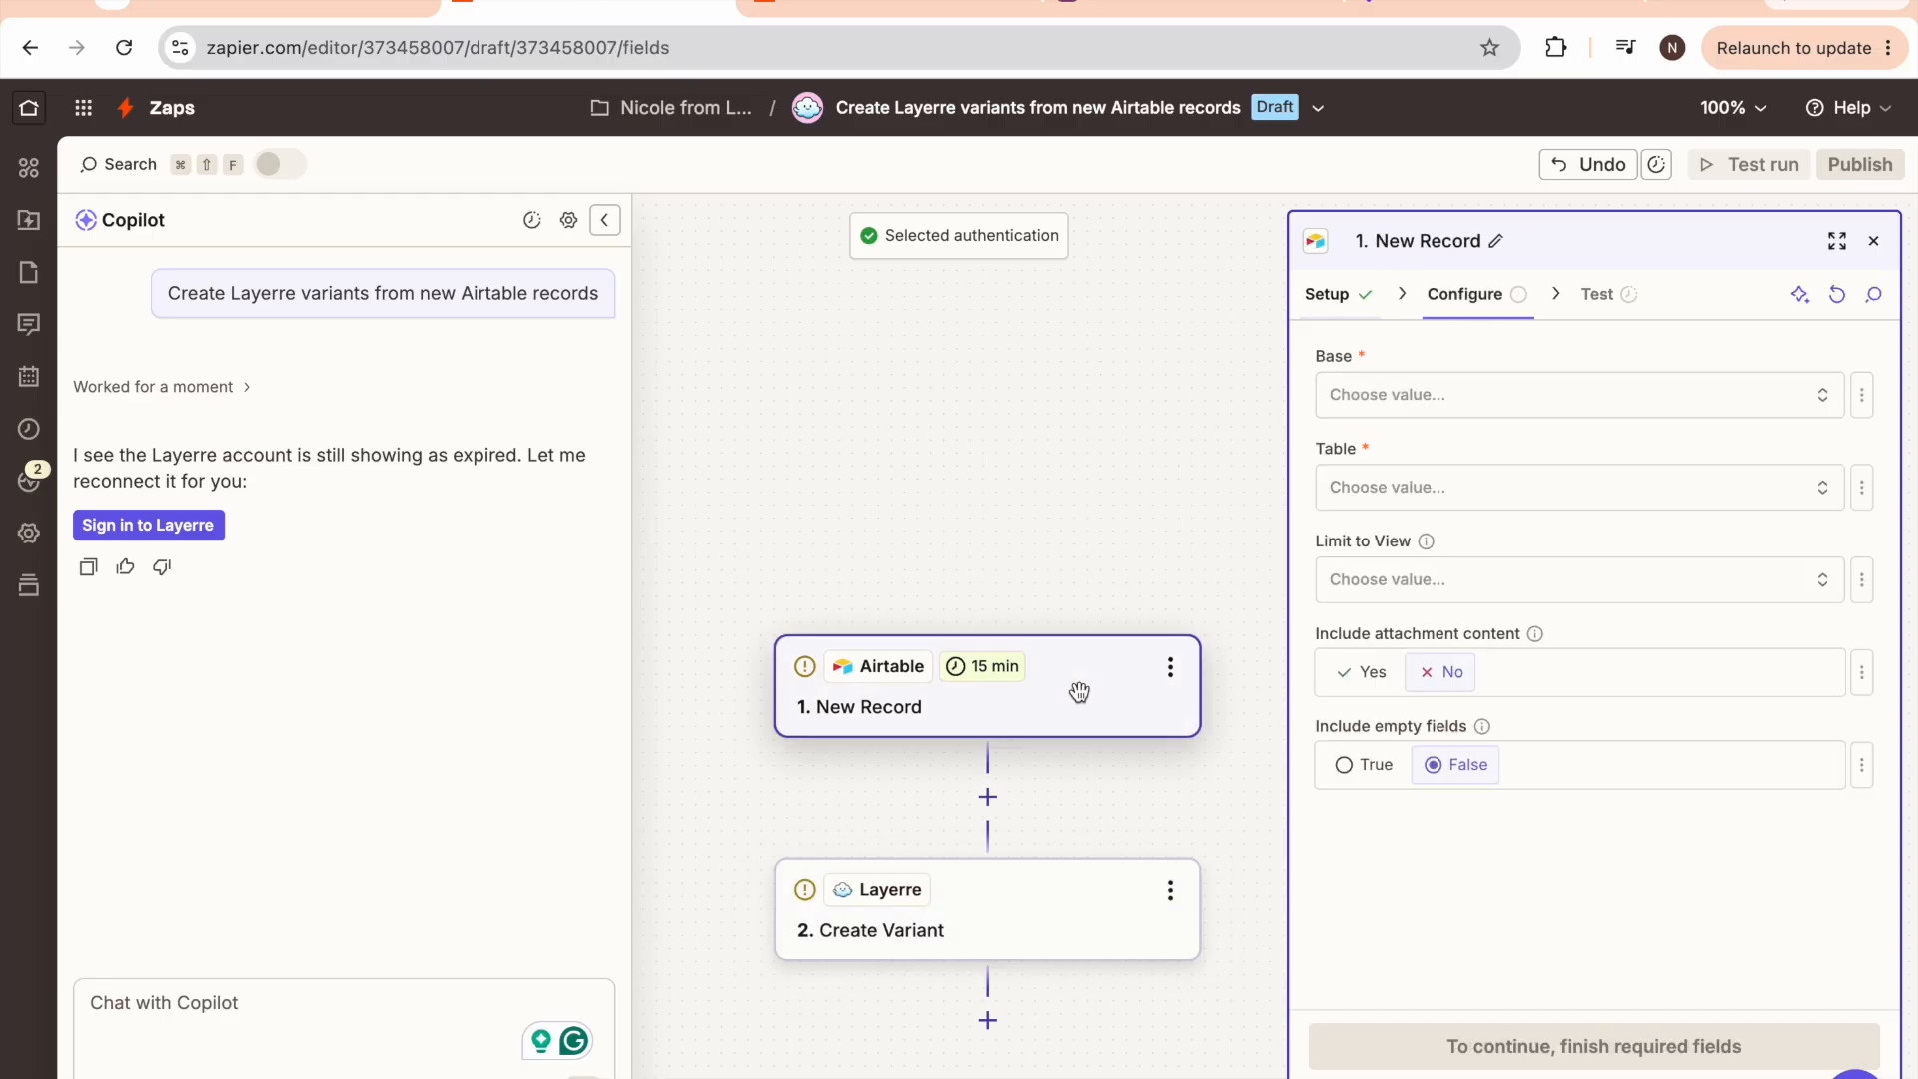
left_click(1326, 299)
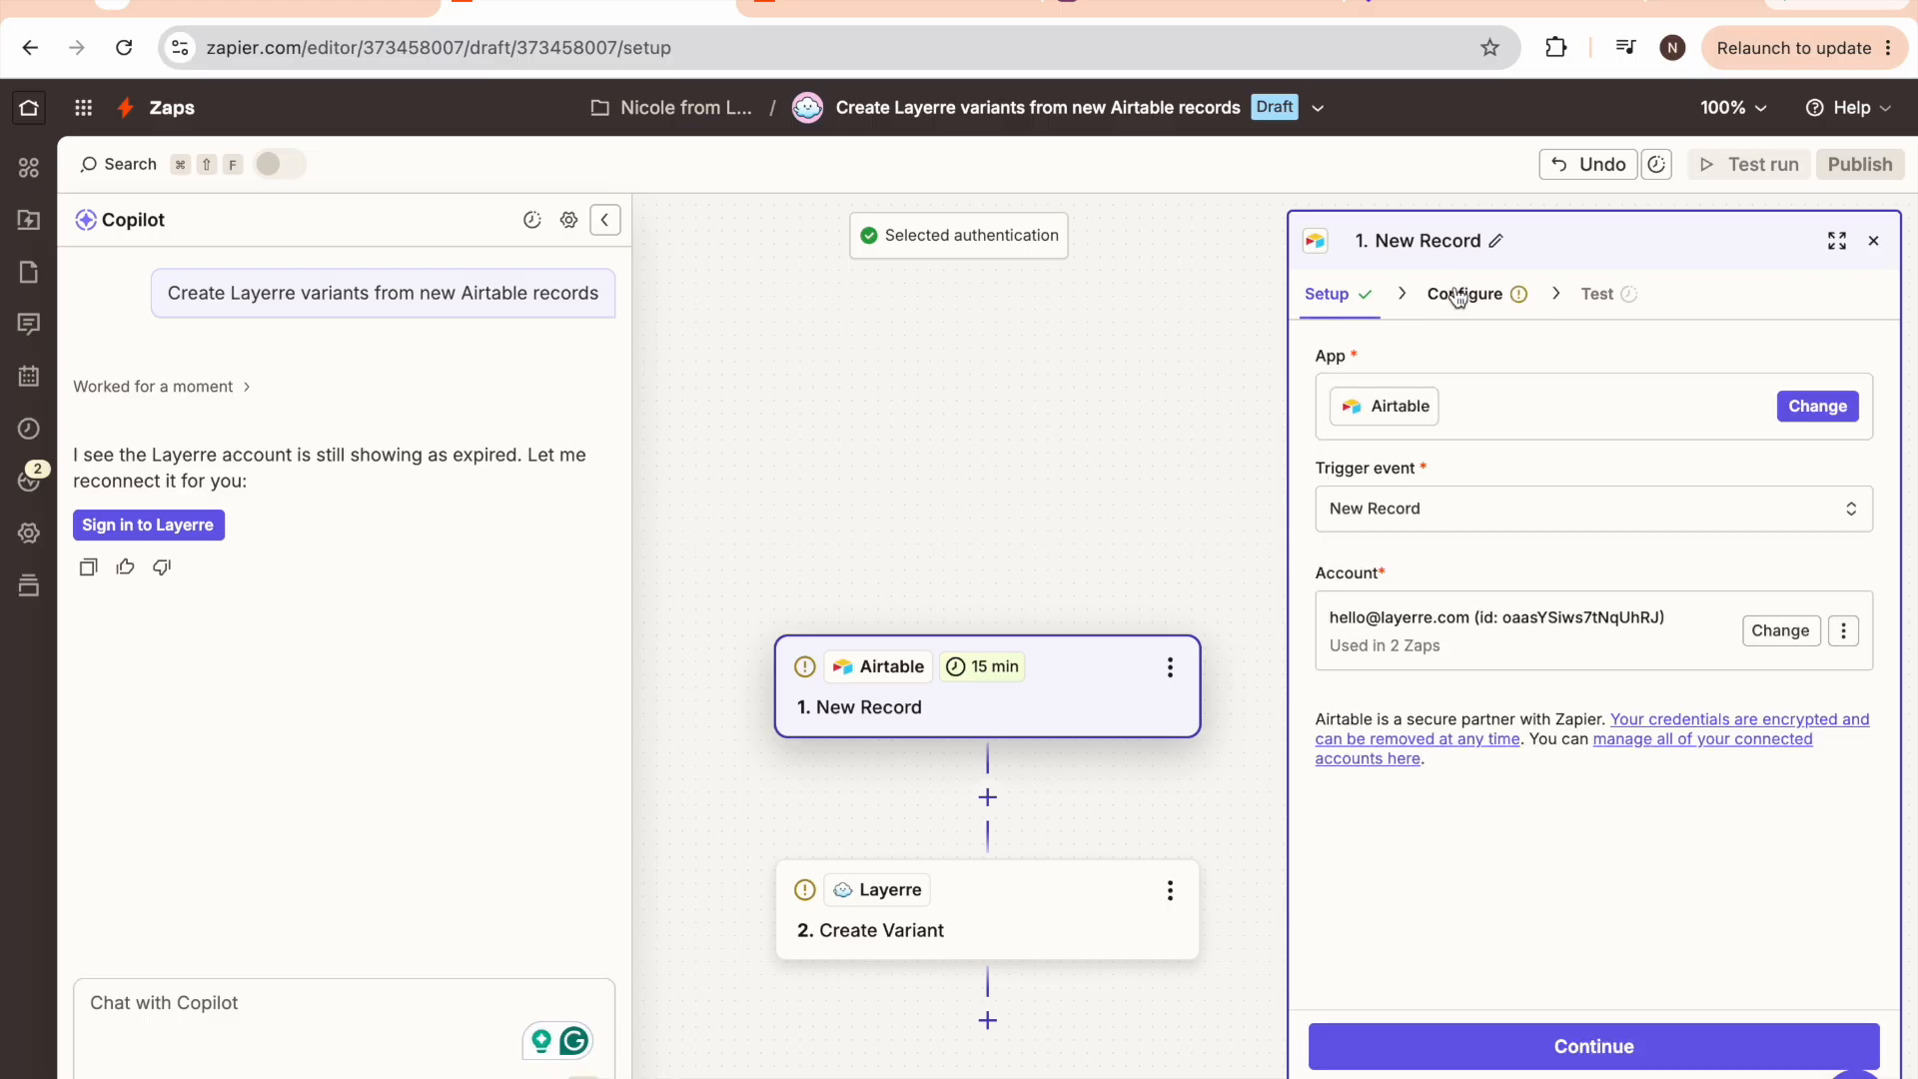
left_click(1468, 296)
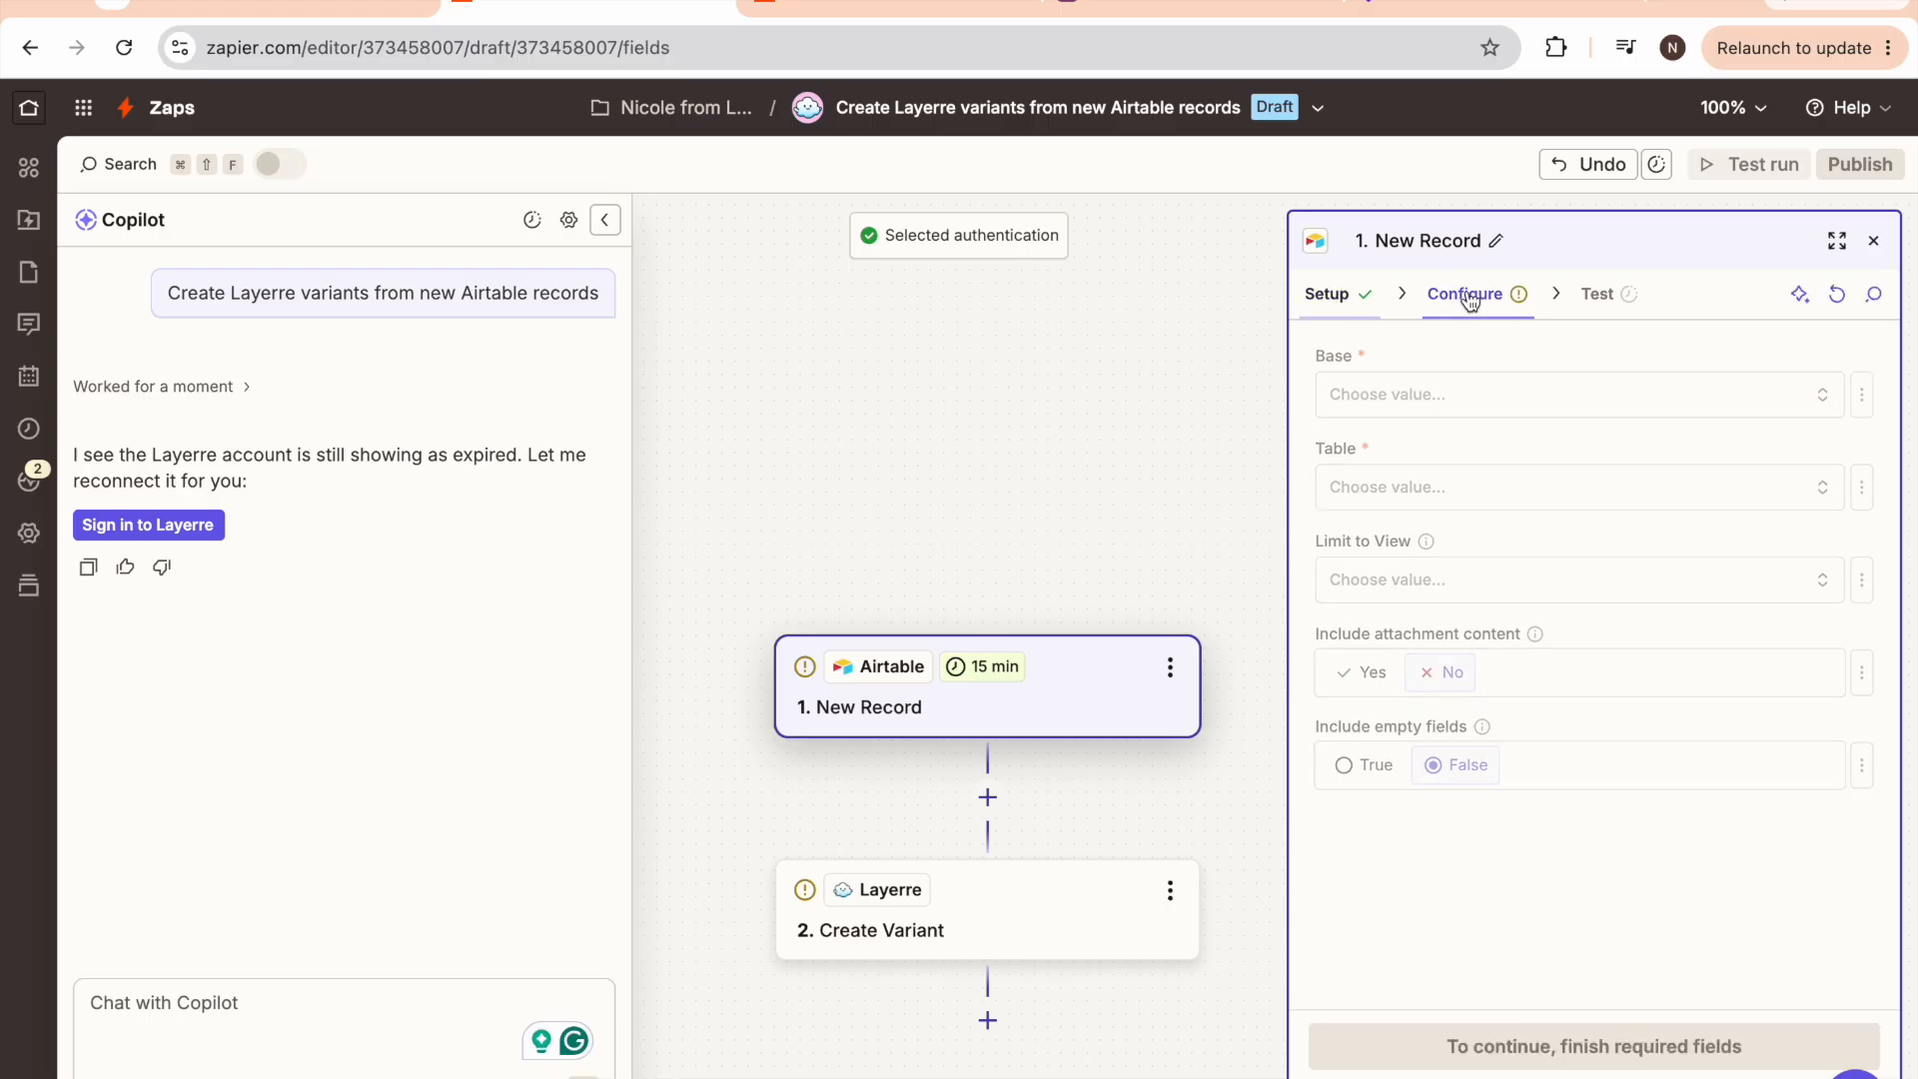
left_click(1408, 393)
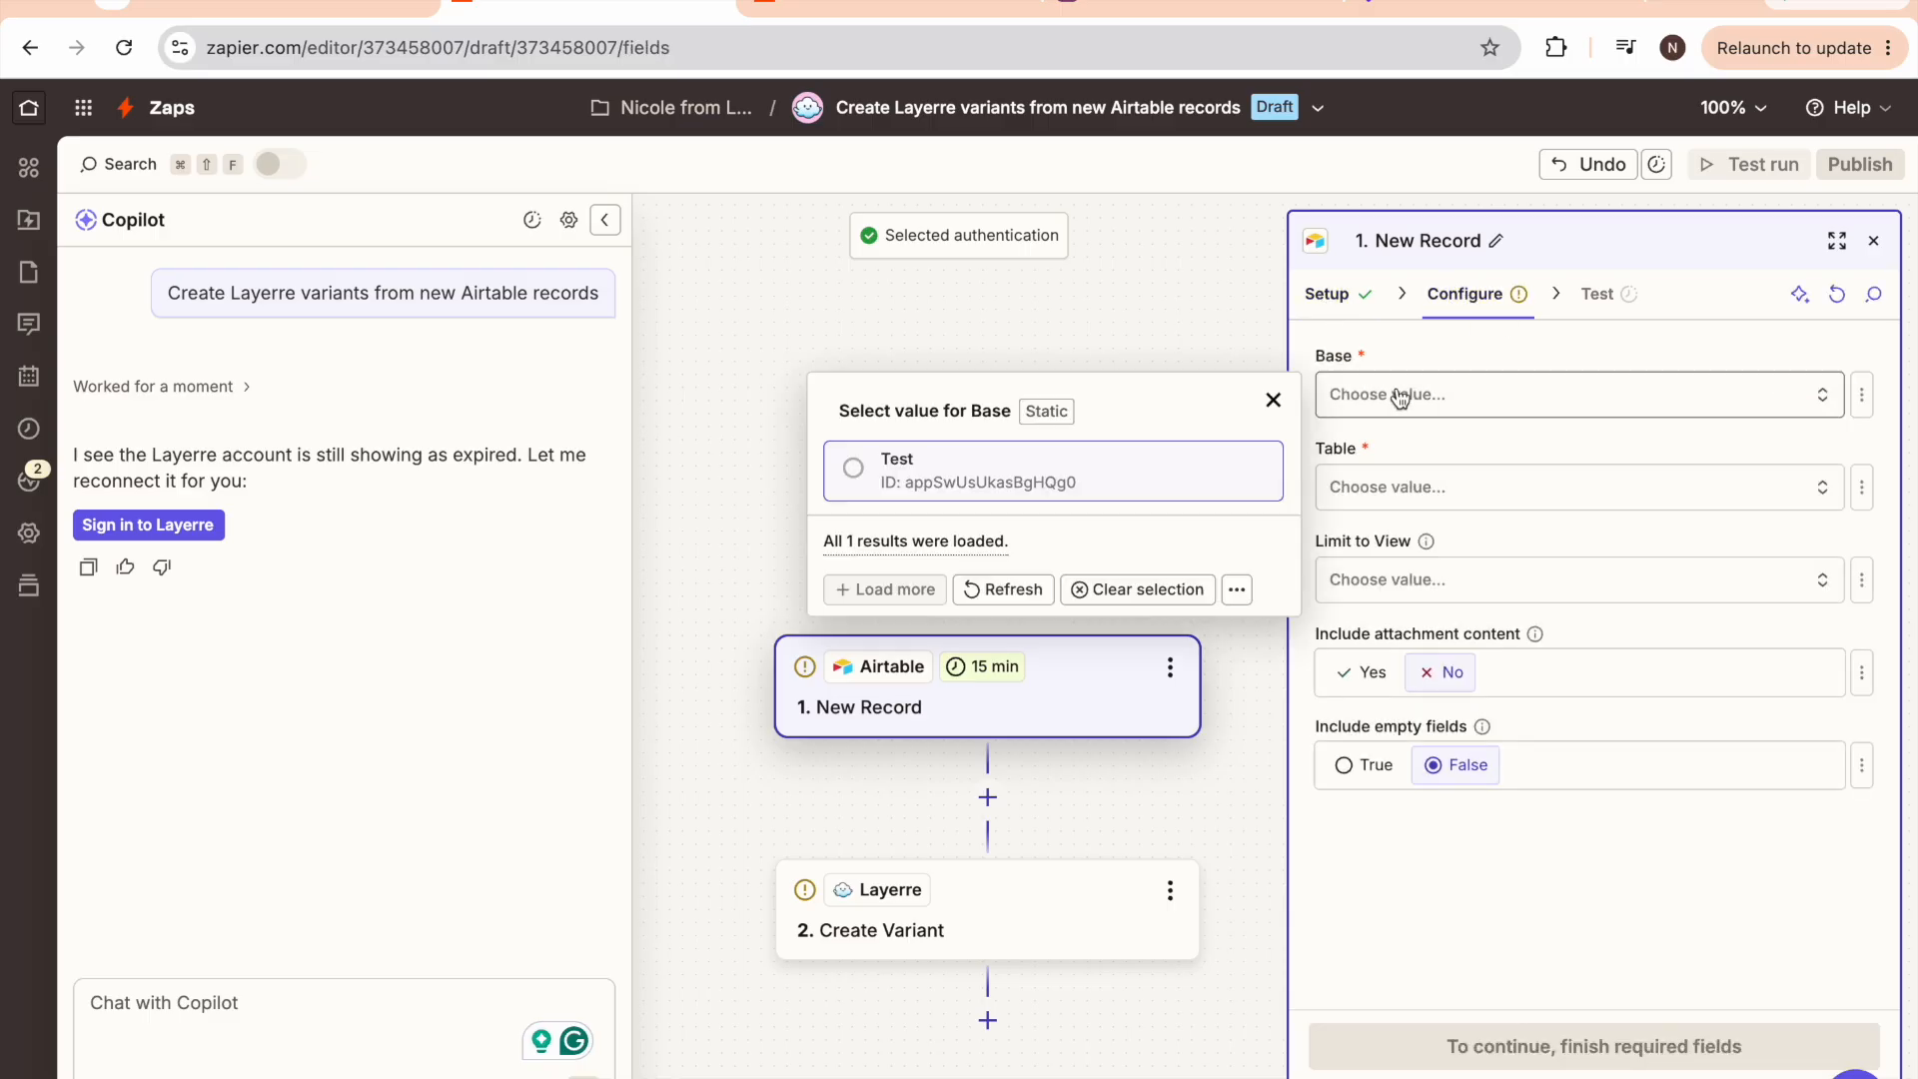
left_click(1049, 483)
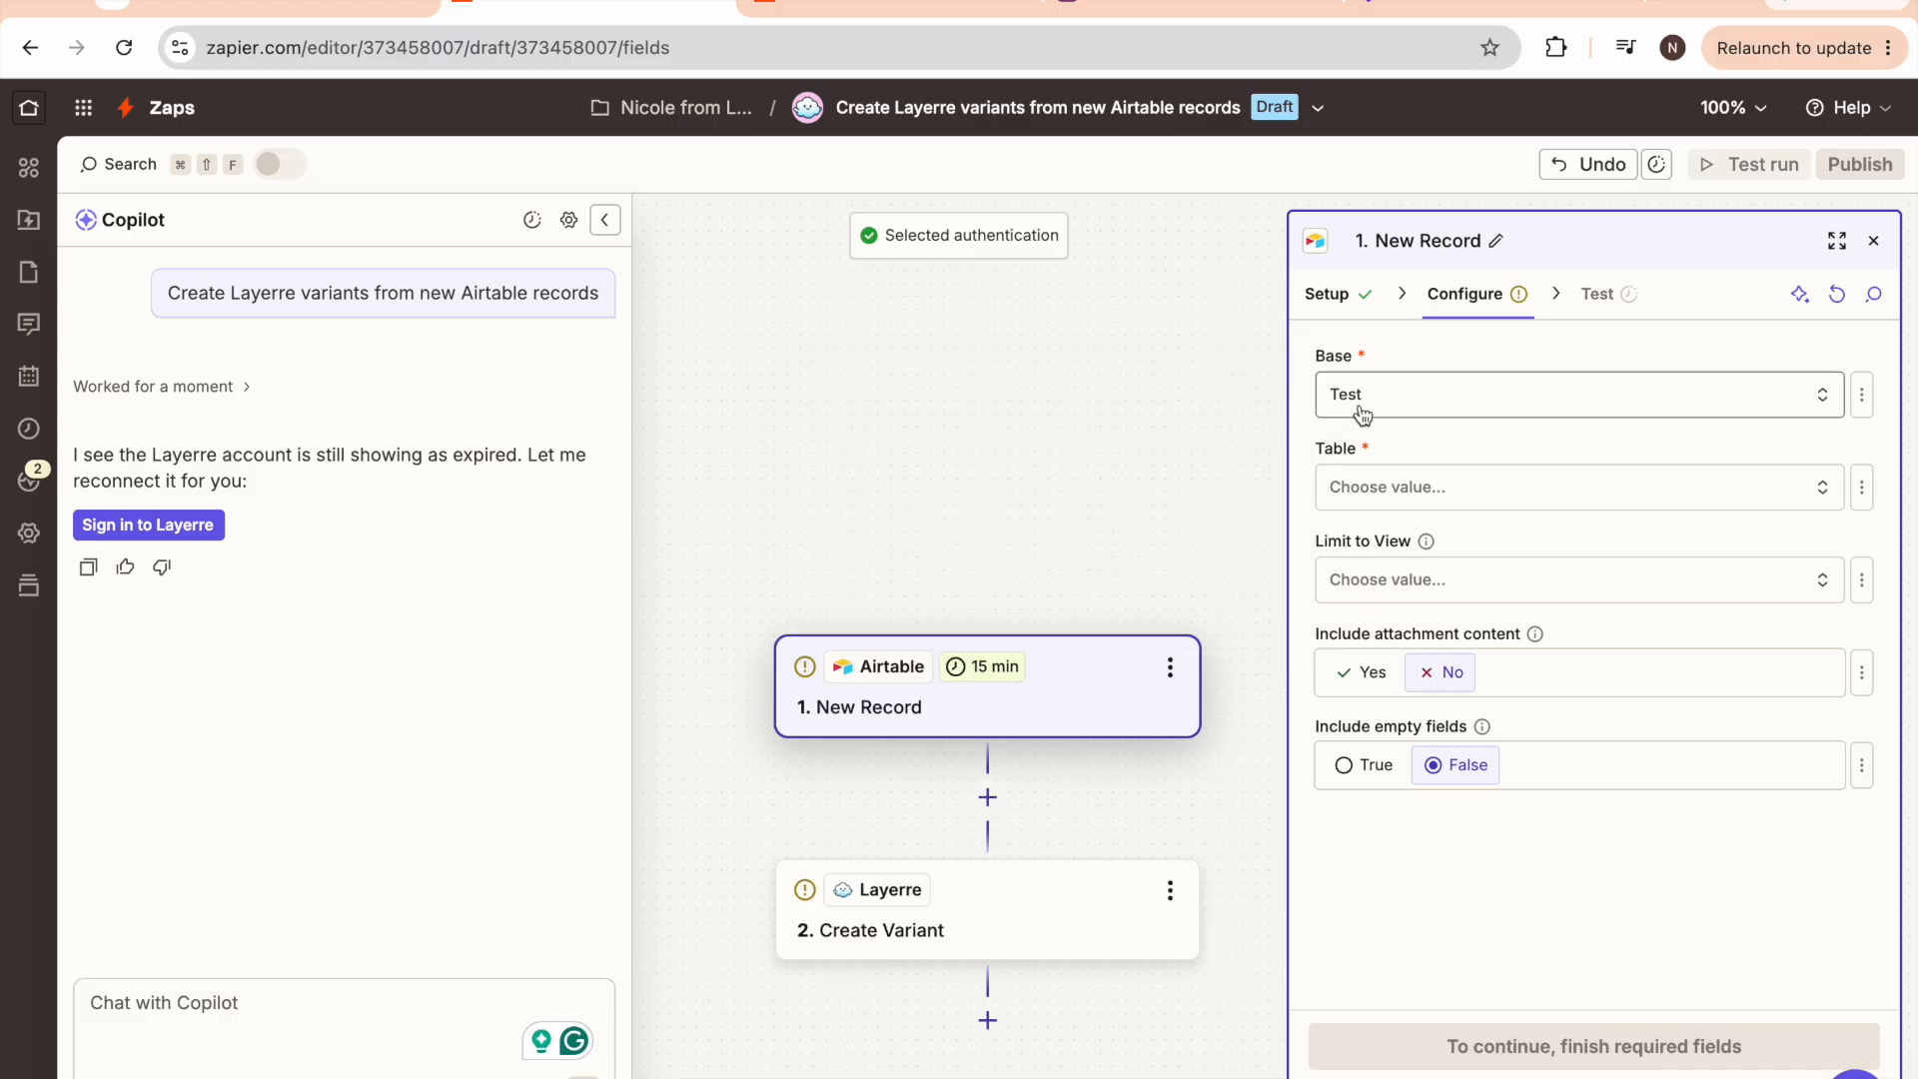
left_click(1358, 491)
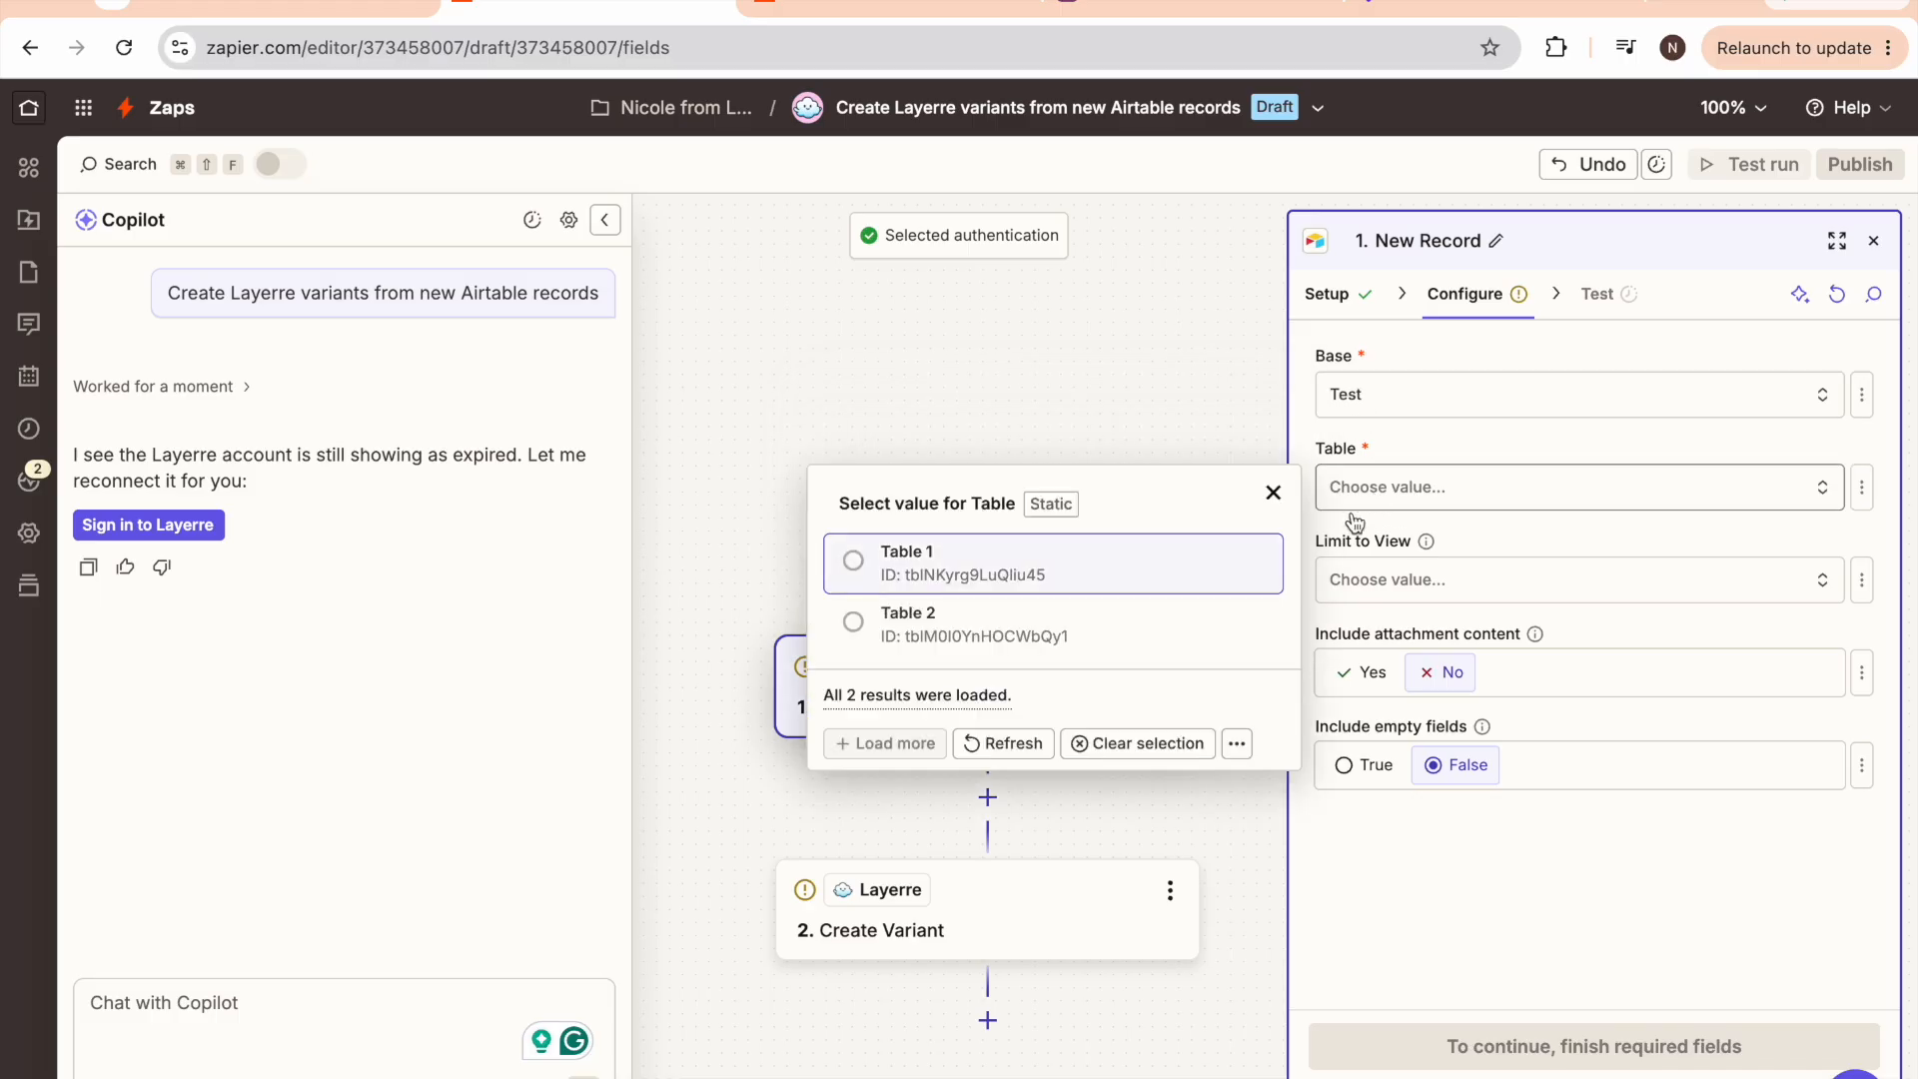
left_click(997, 625)
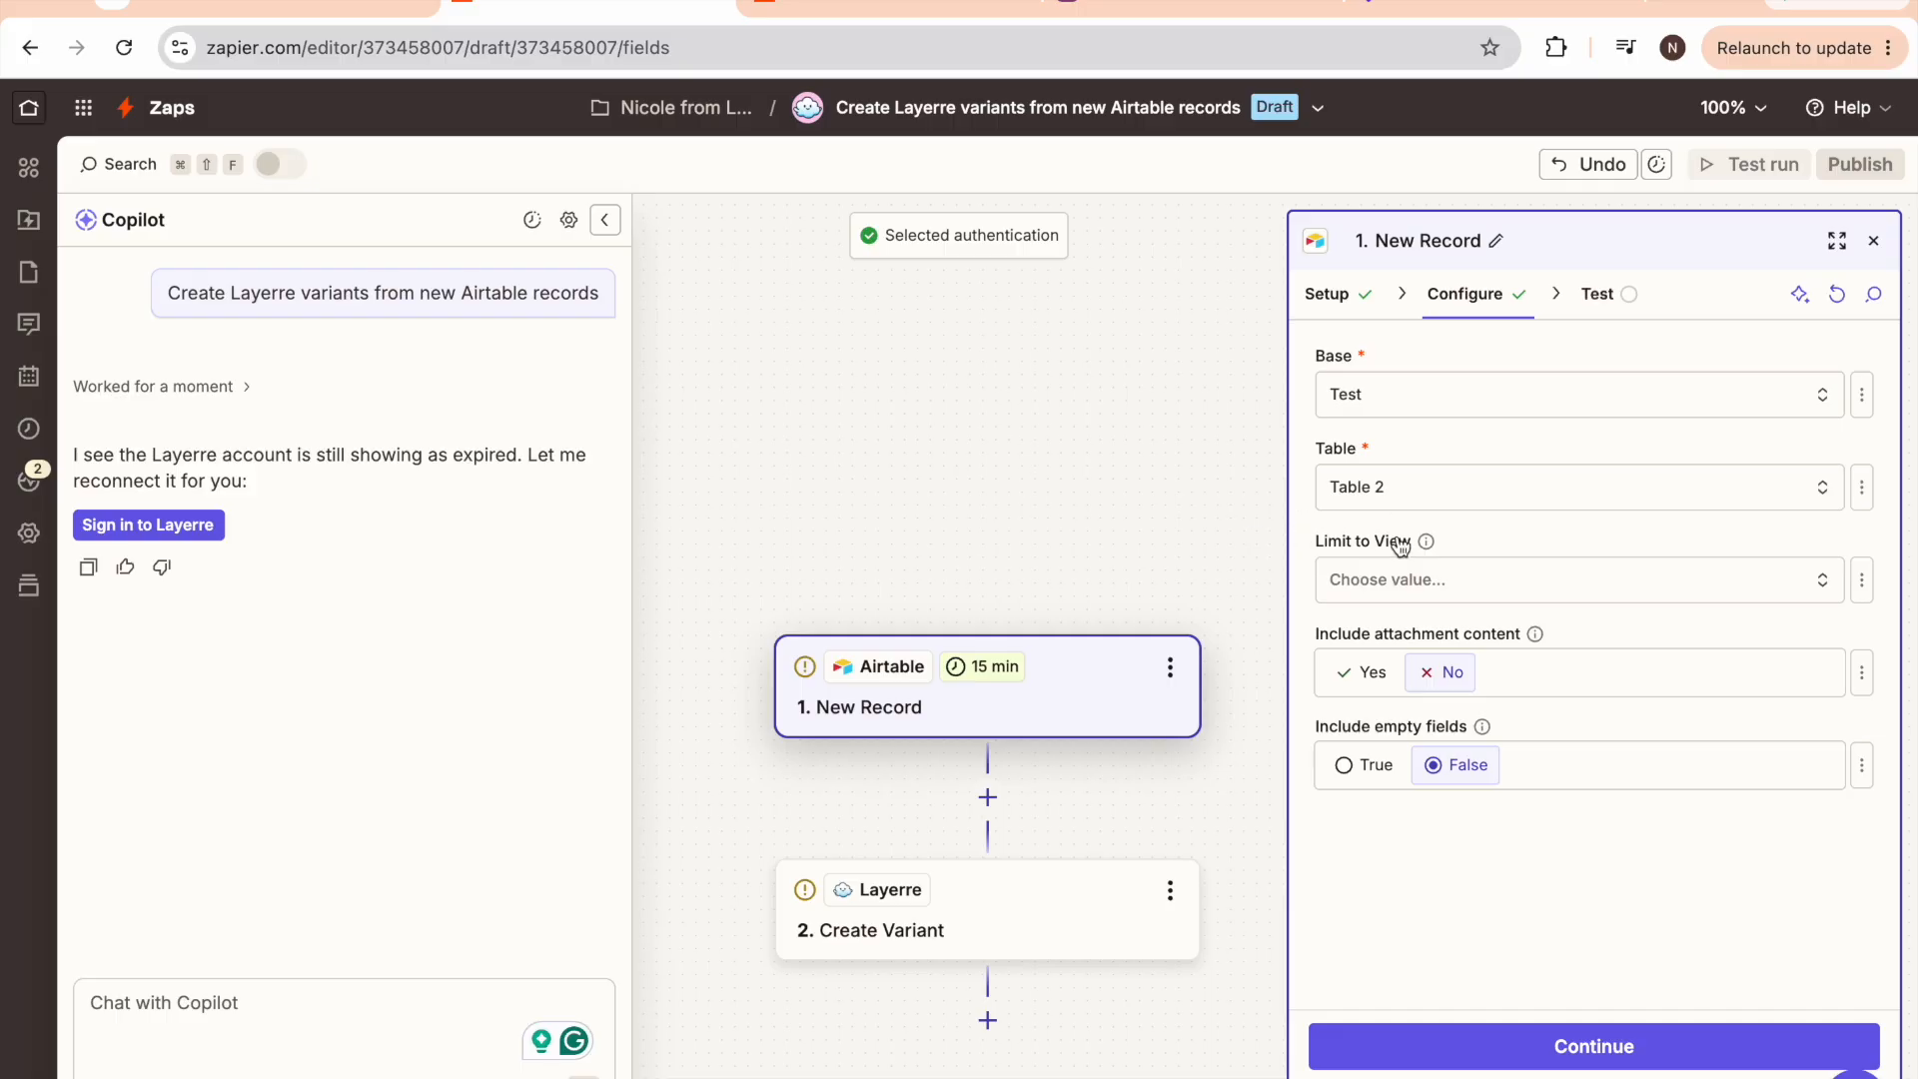
left_click(1153, 8)
left_click(548, 5)
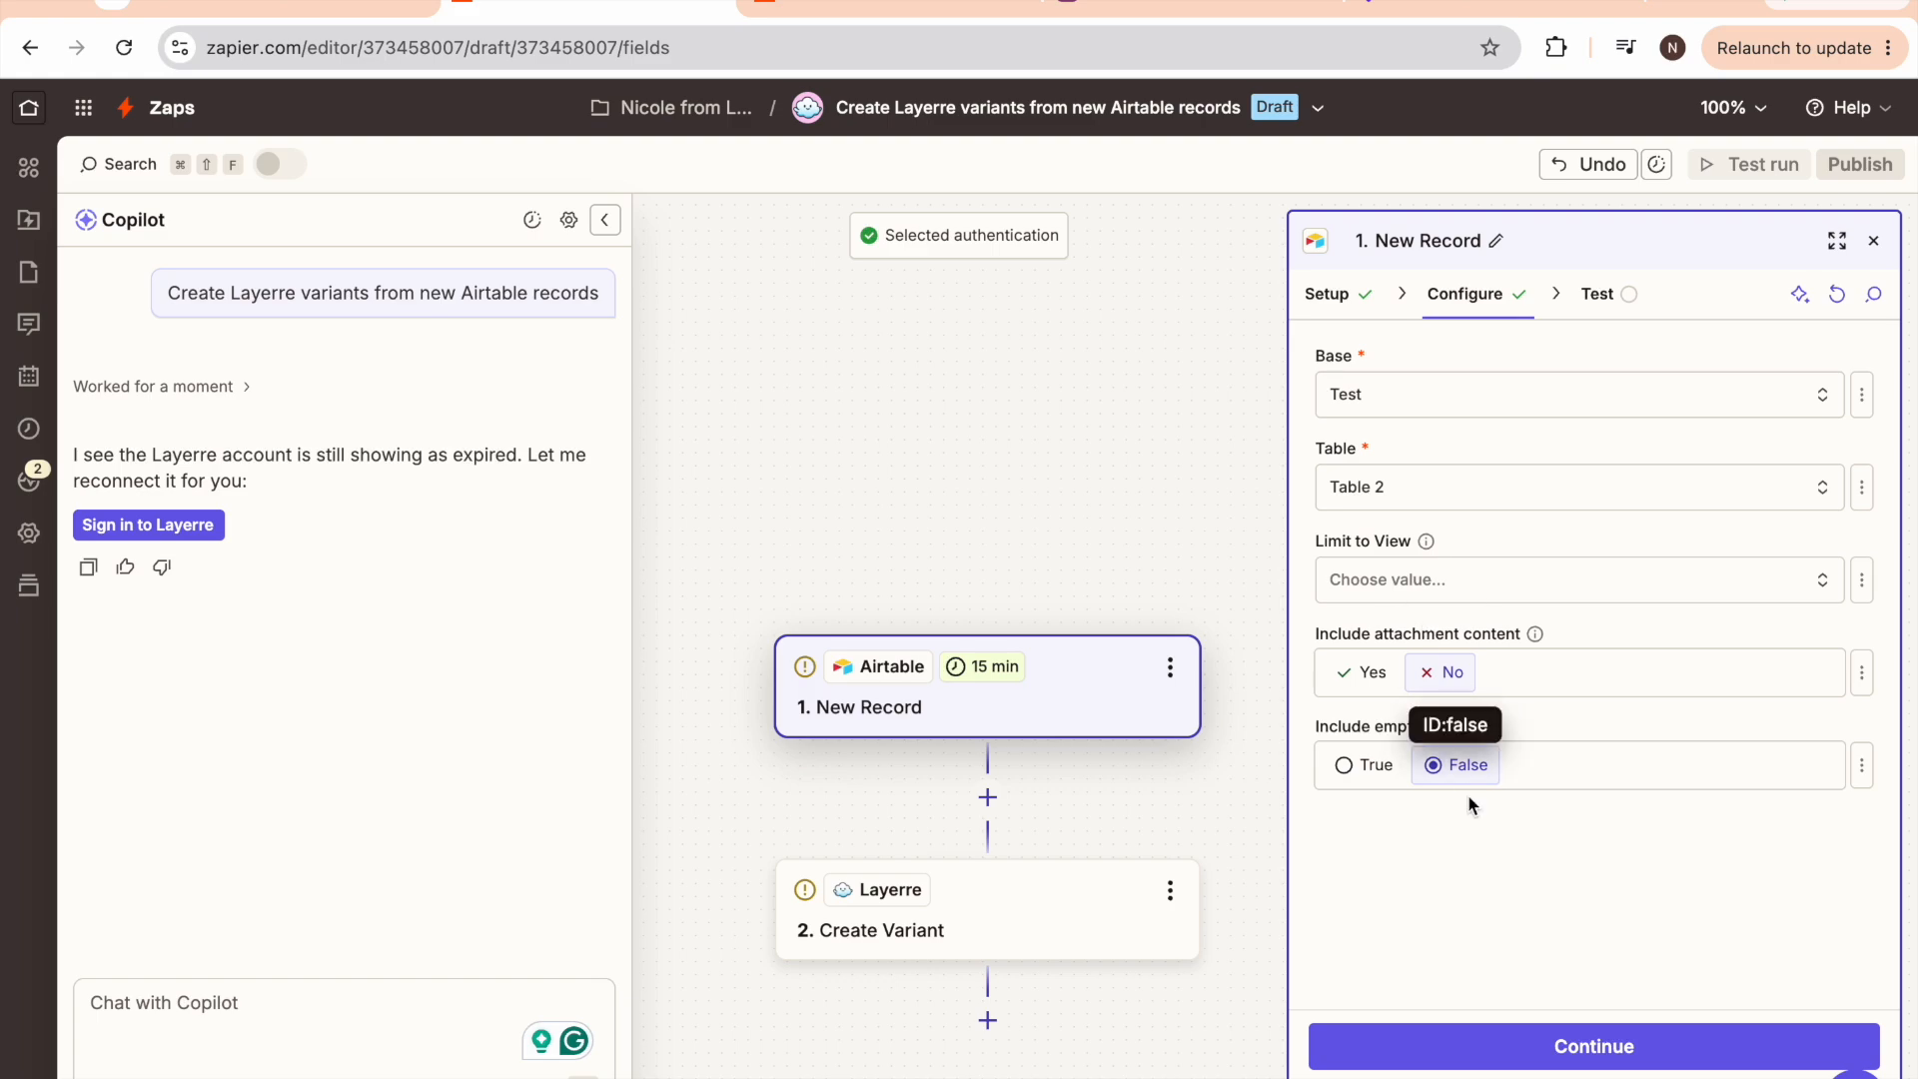
left_click(1506, 1021)
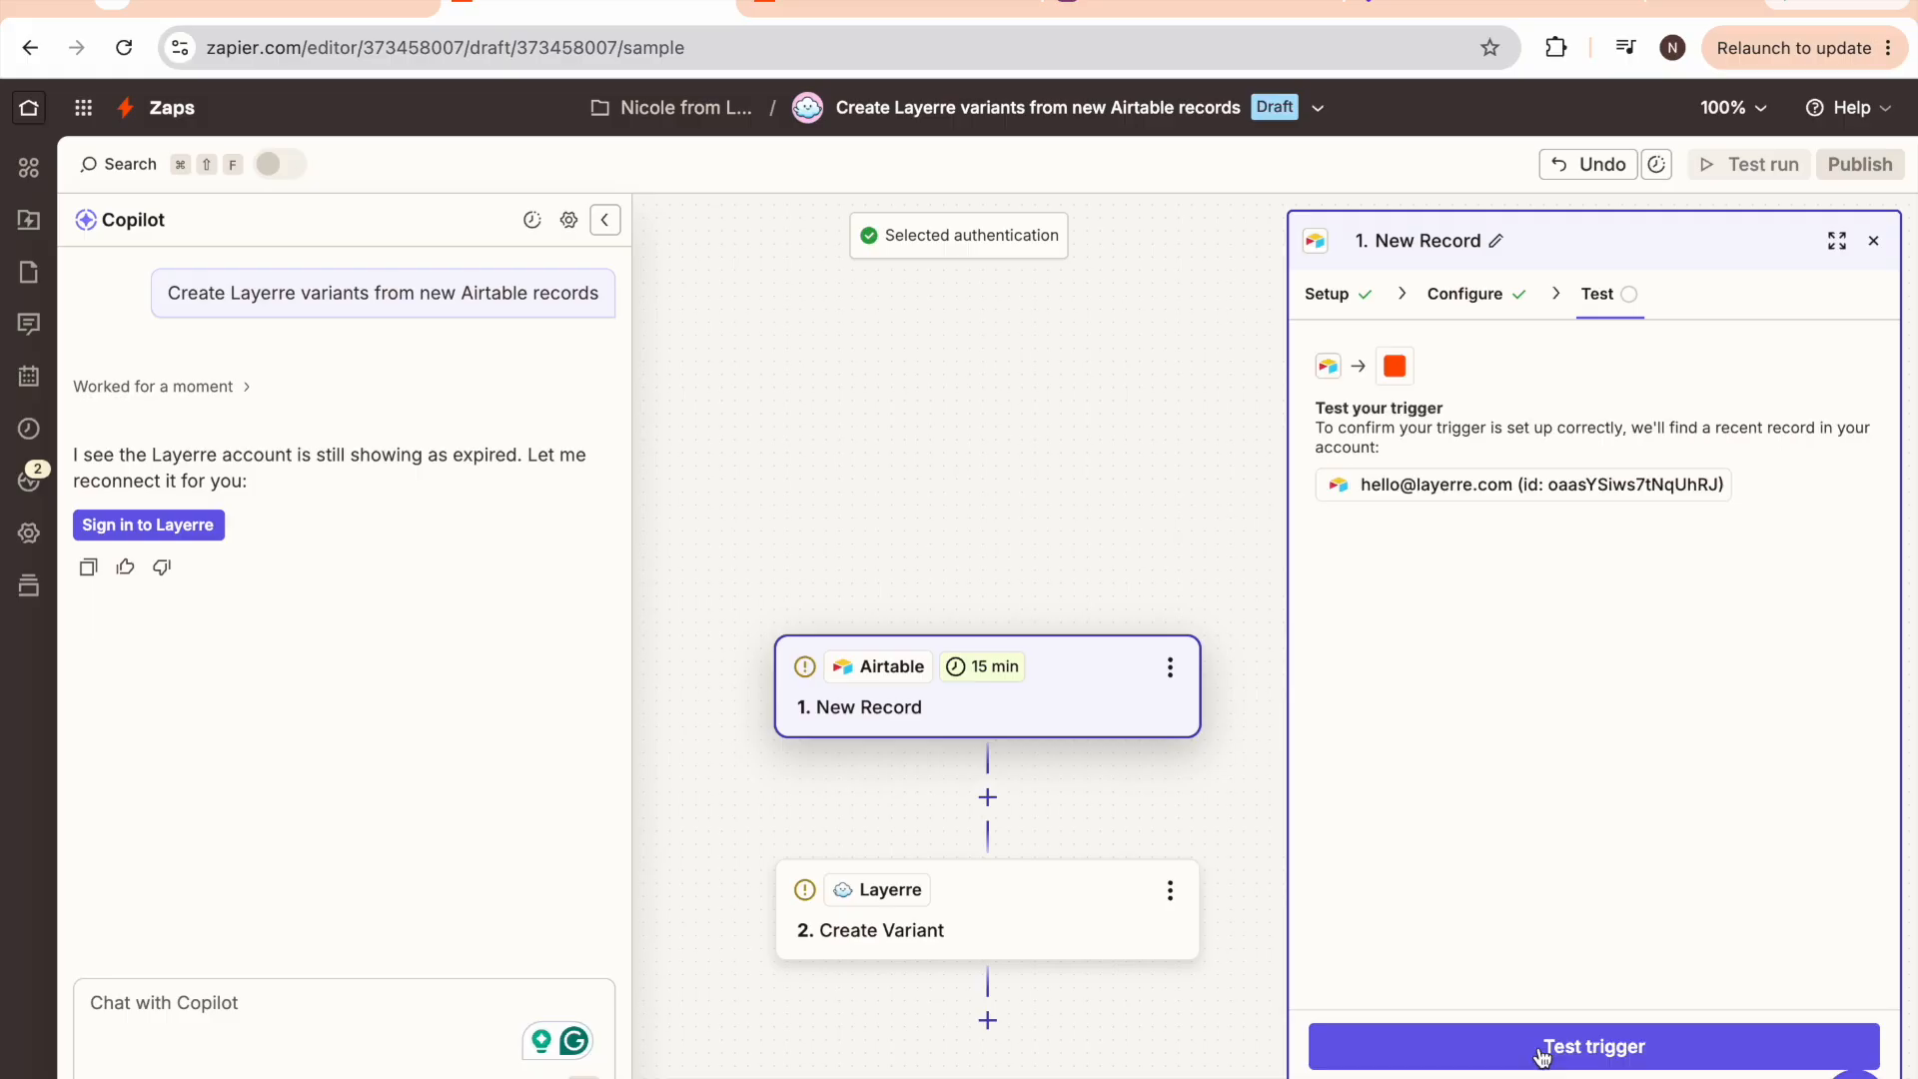
Test the Airtable trigger, inspect Record C's text and image URL, and continue with that record
left_click(1541, 1051)
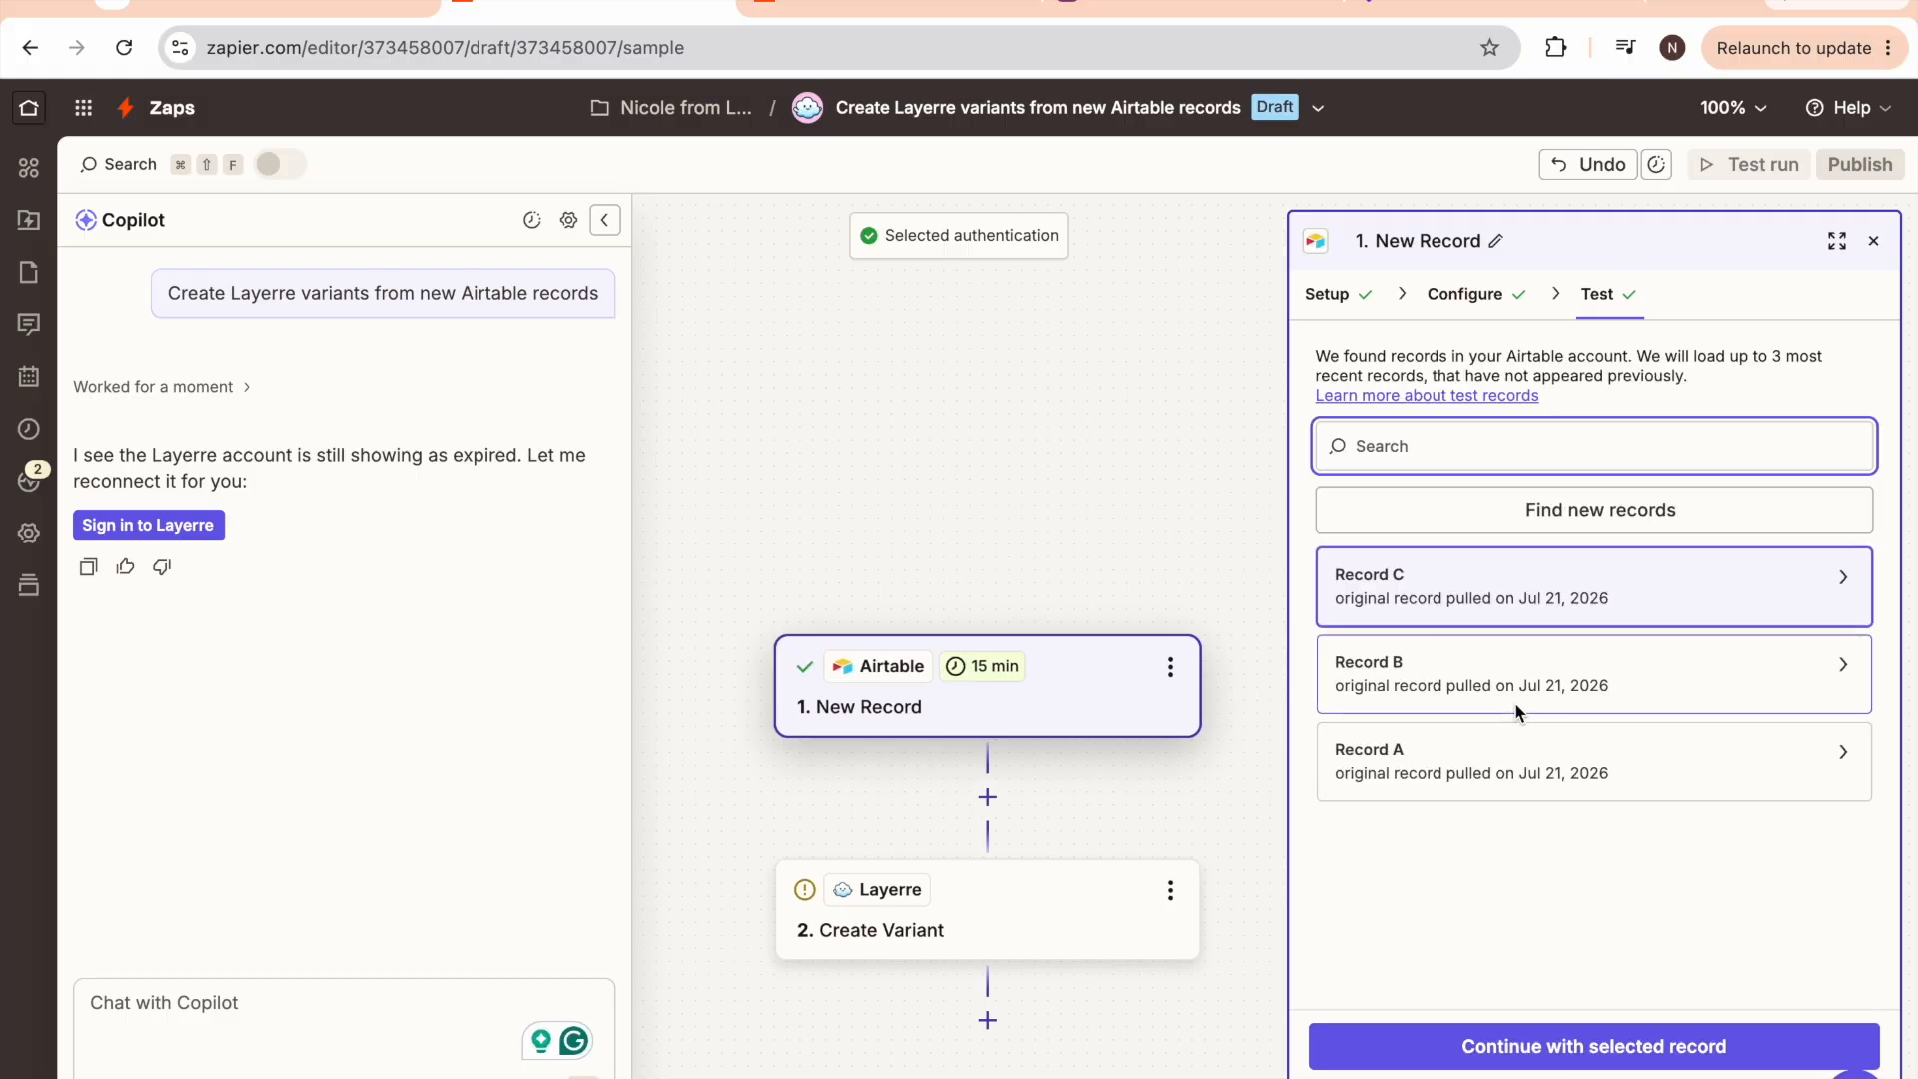
left_click(1490, 600)
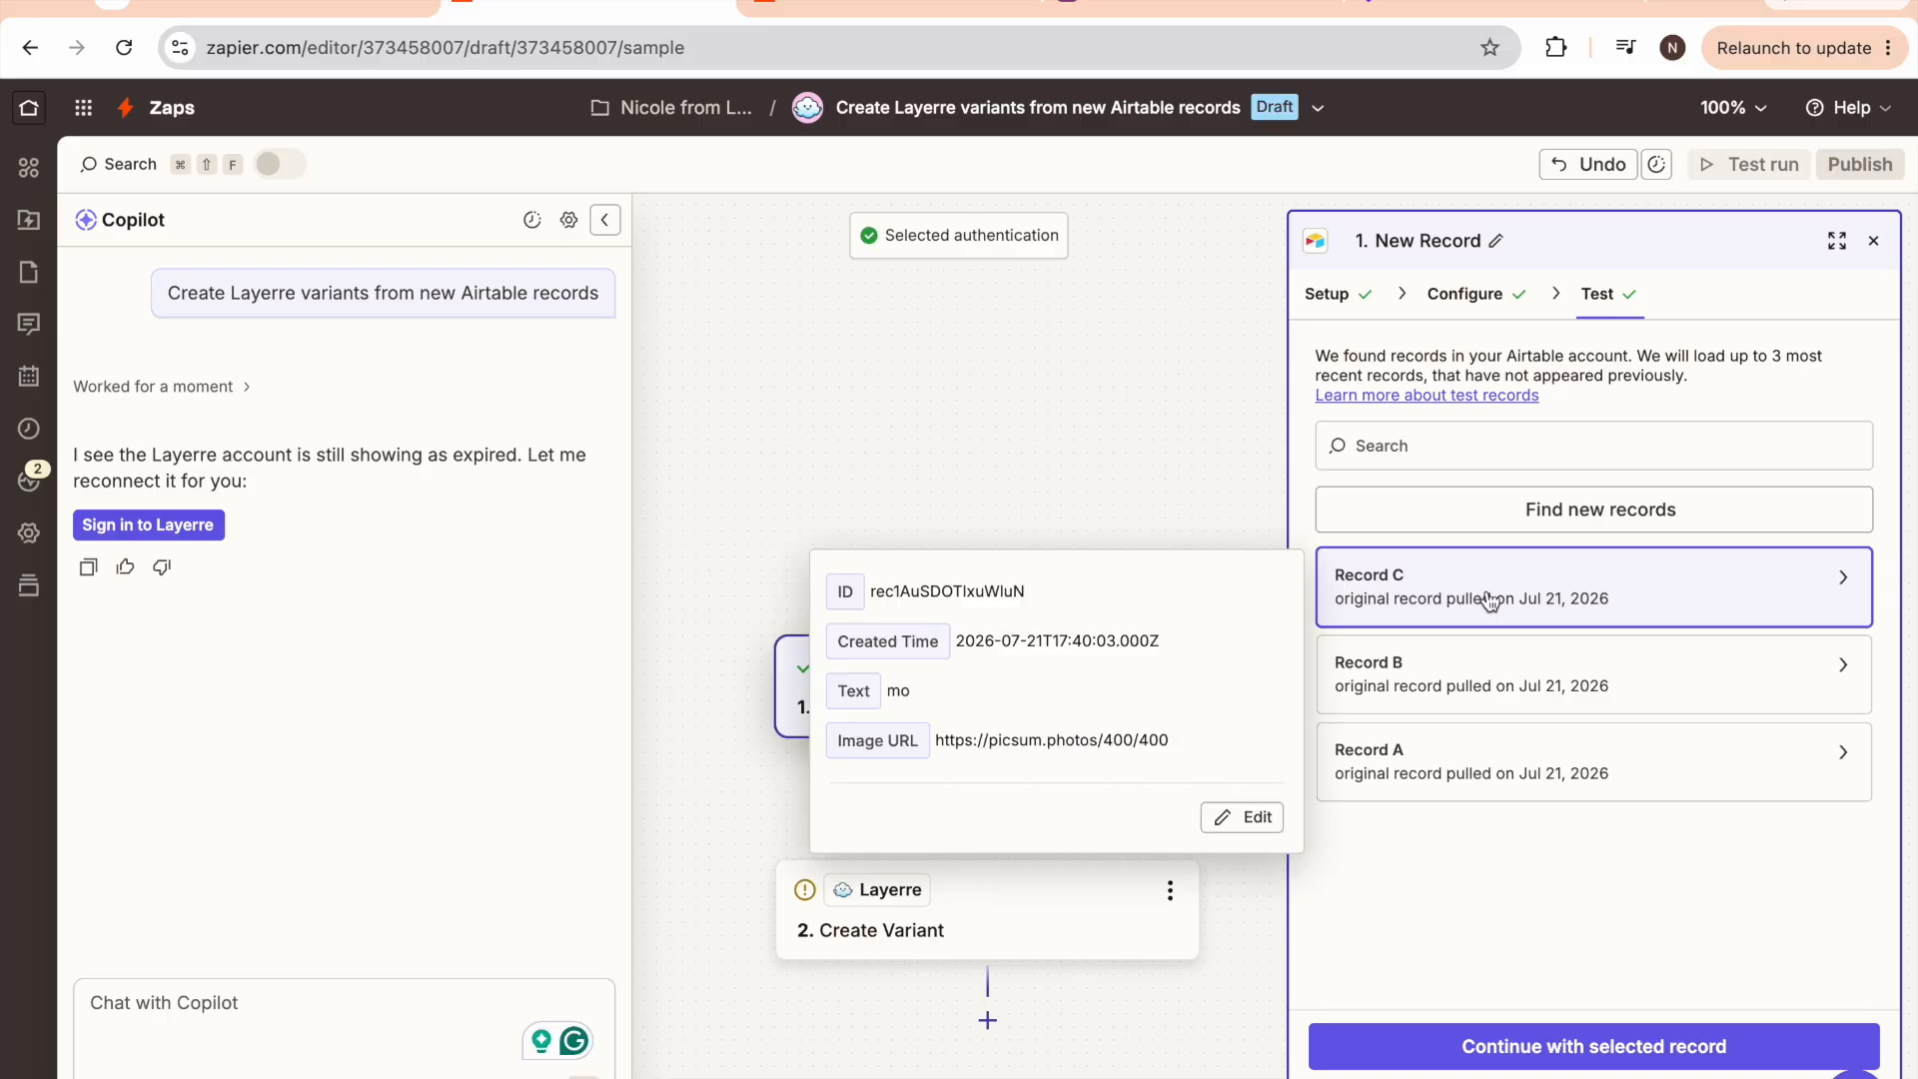
left_click_drag(938, 739, 842, 689)
left_click(1028, 730)
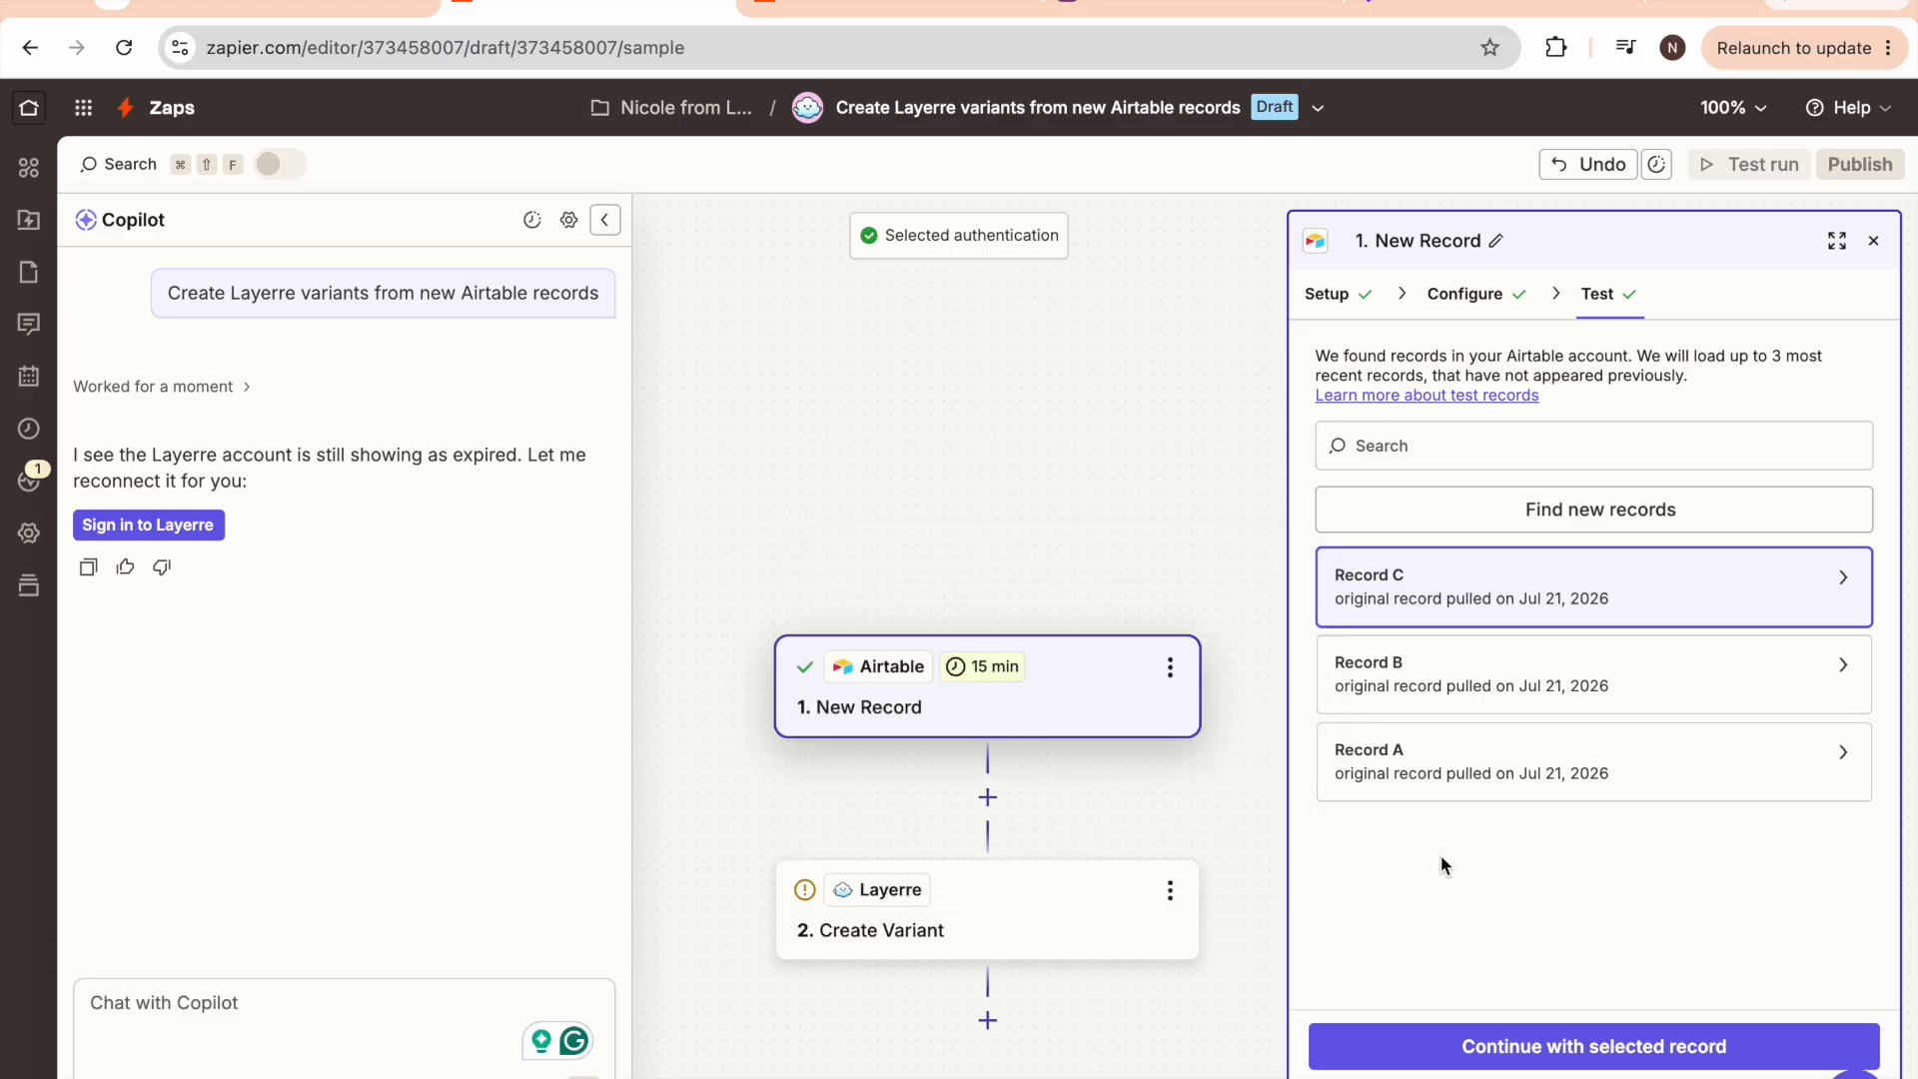
left_click(1507, 1059)
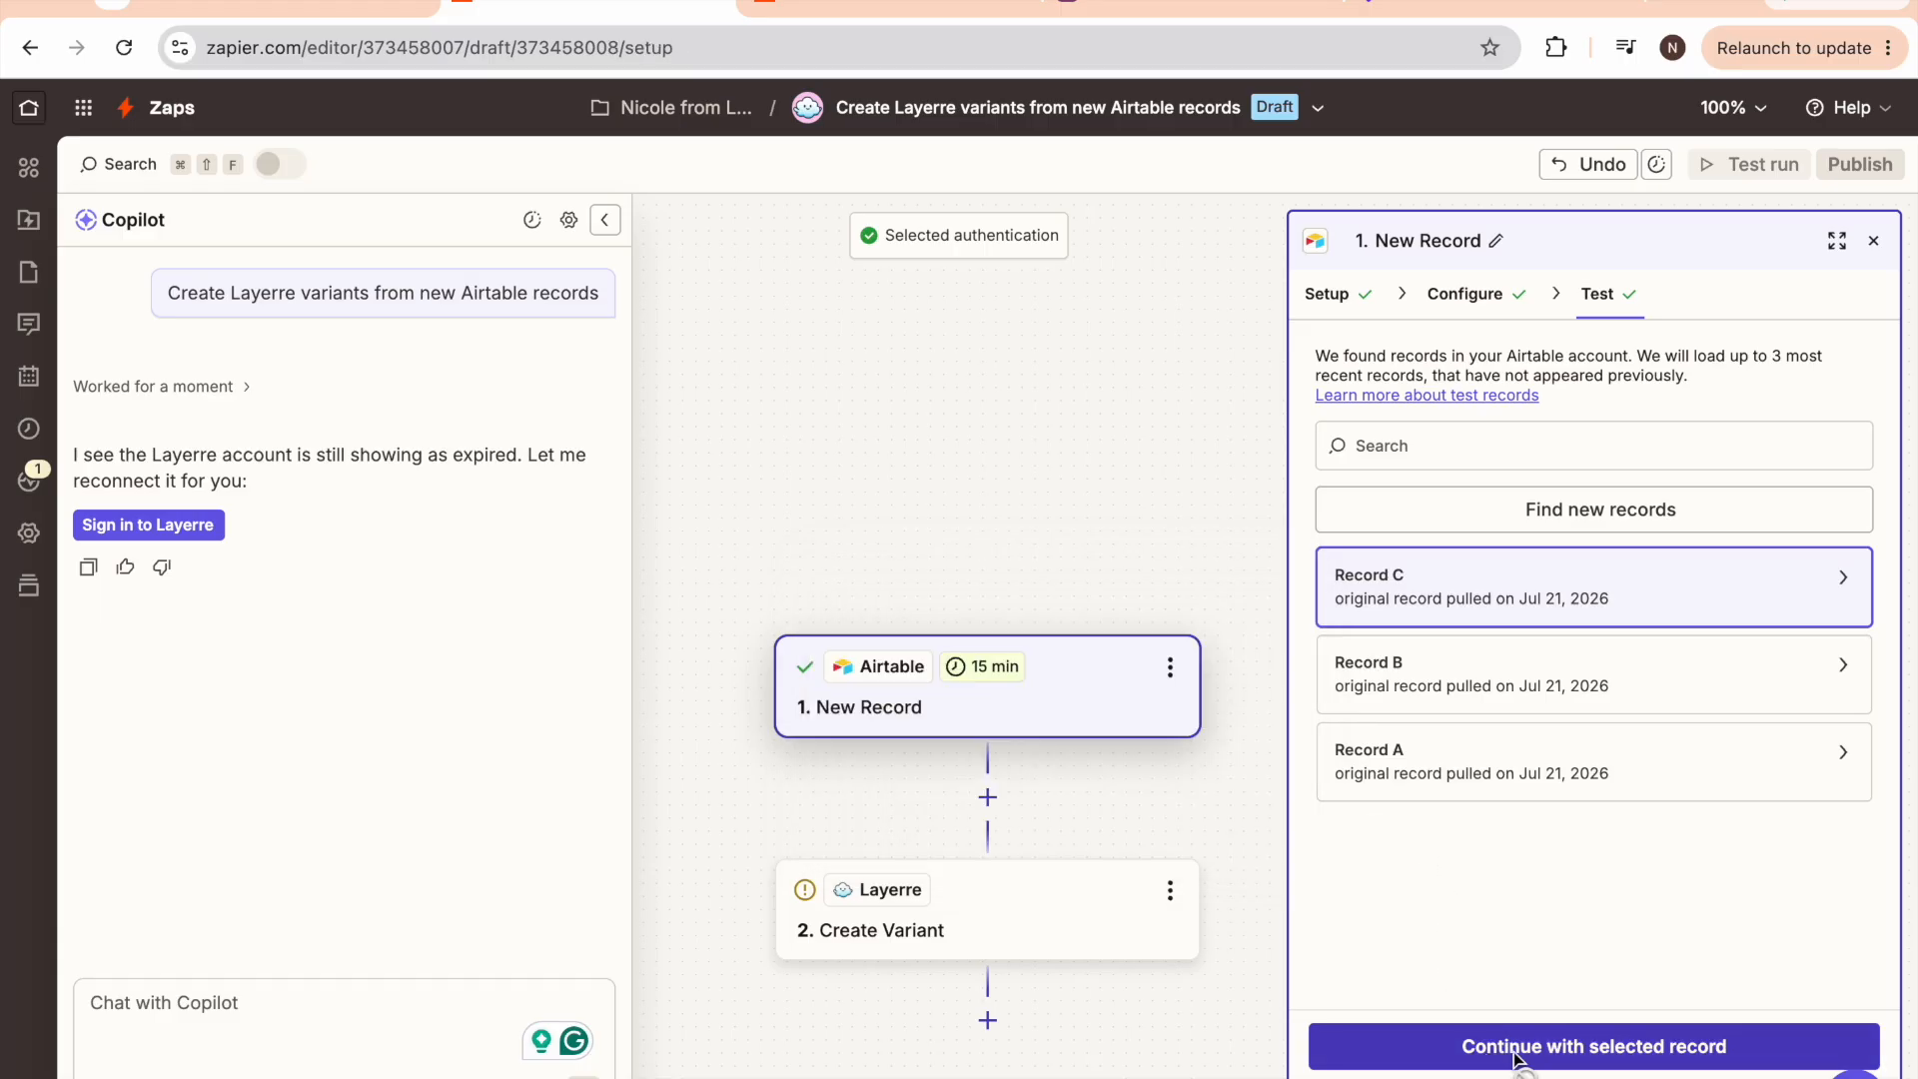
Collapse the Copilot chat and start reconnecting the expired Layerre account of the Create Variant action, up to its API key entry
left_click_drag(1084, 791, 1049, 574)
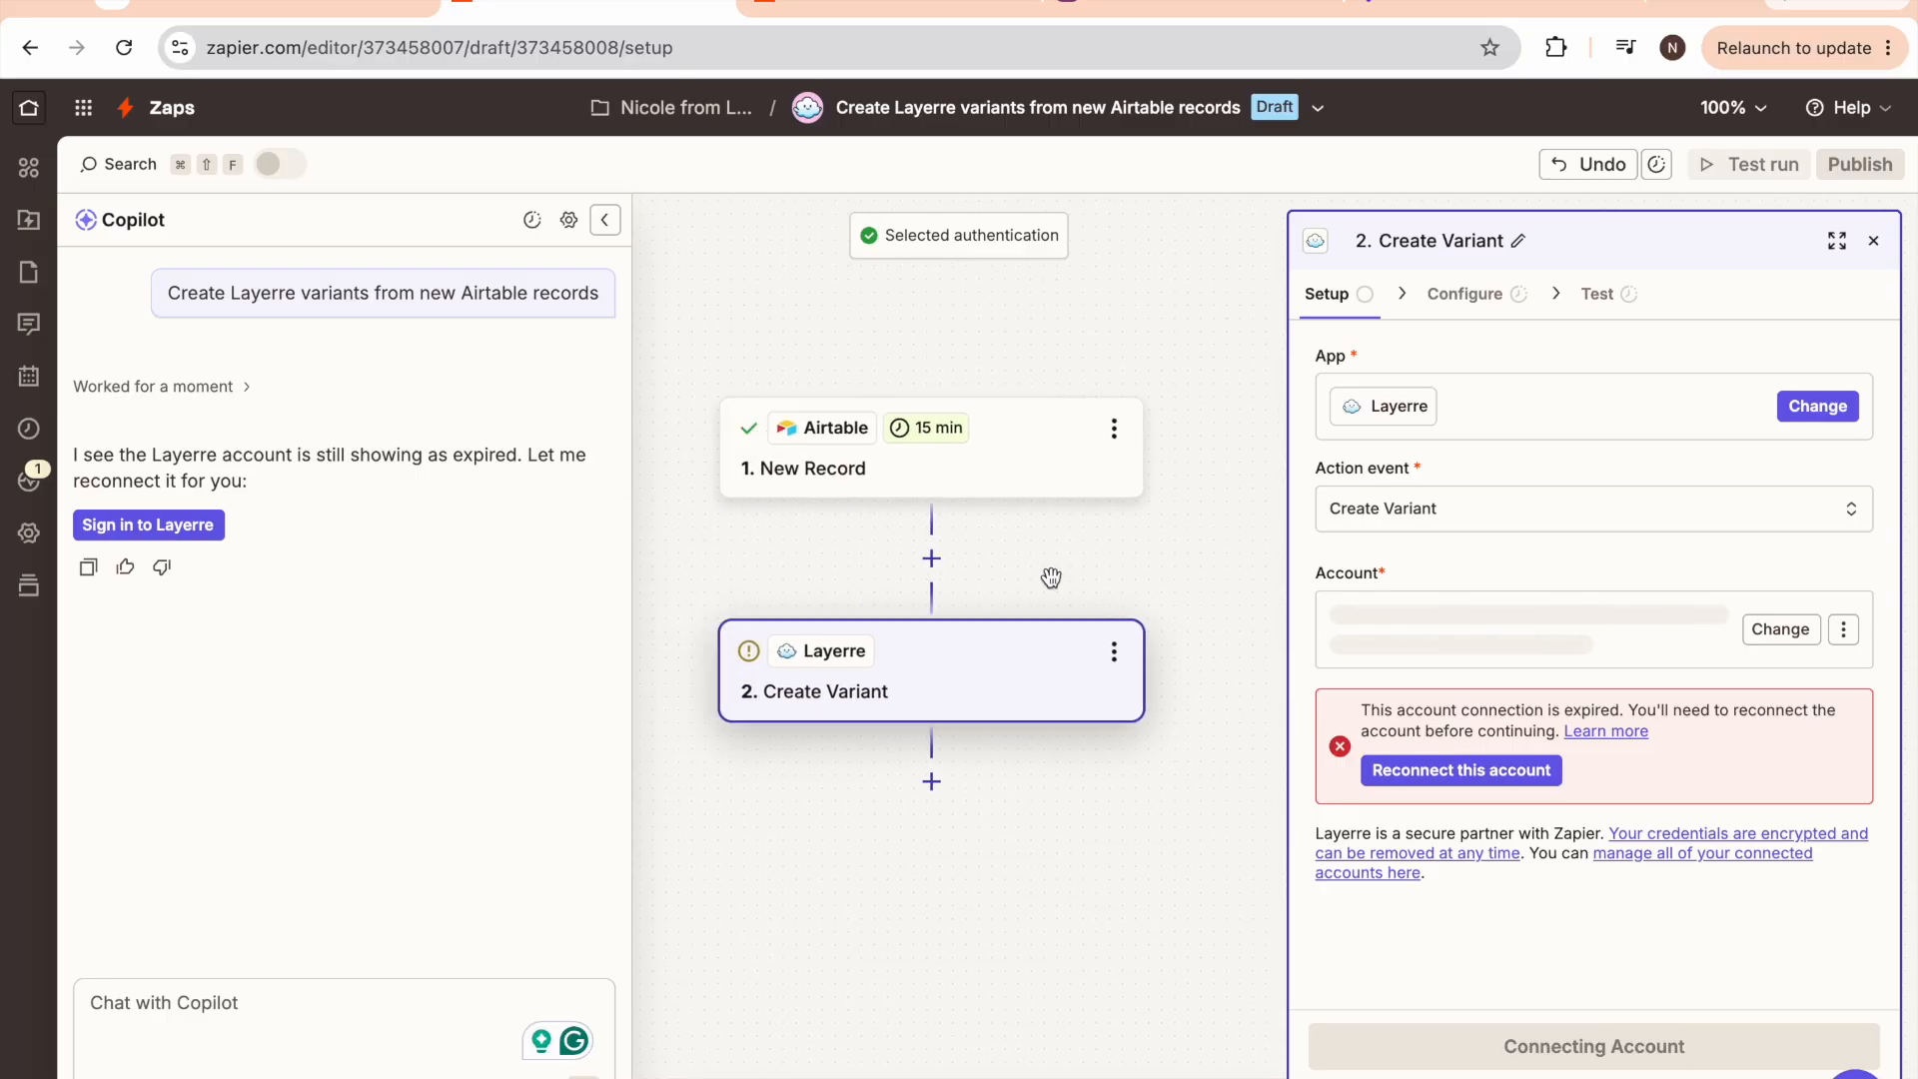
left_click(604, 218)
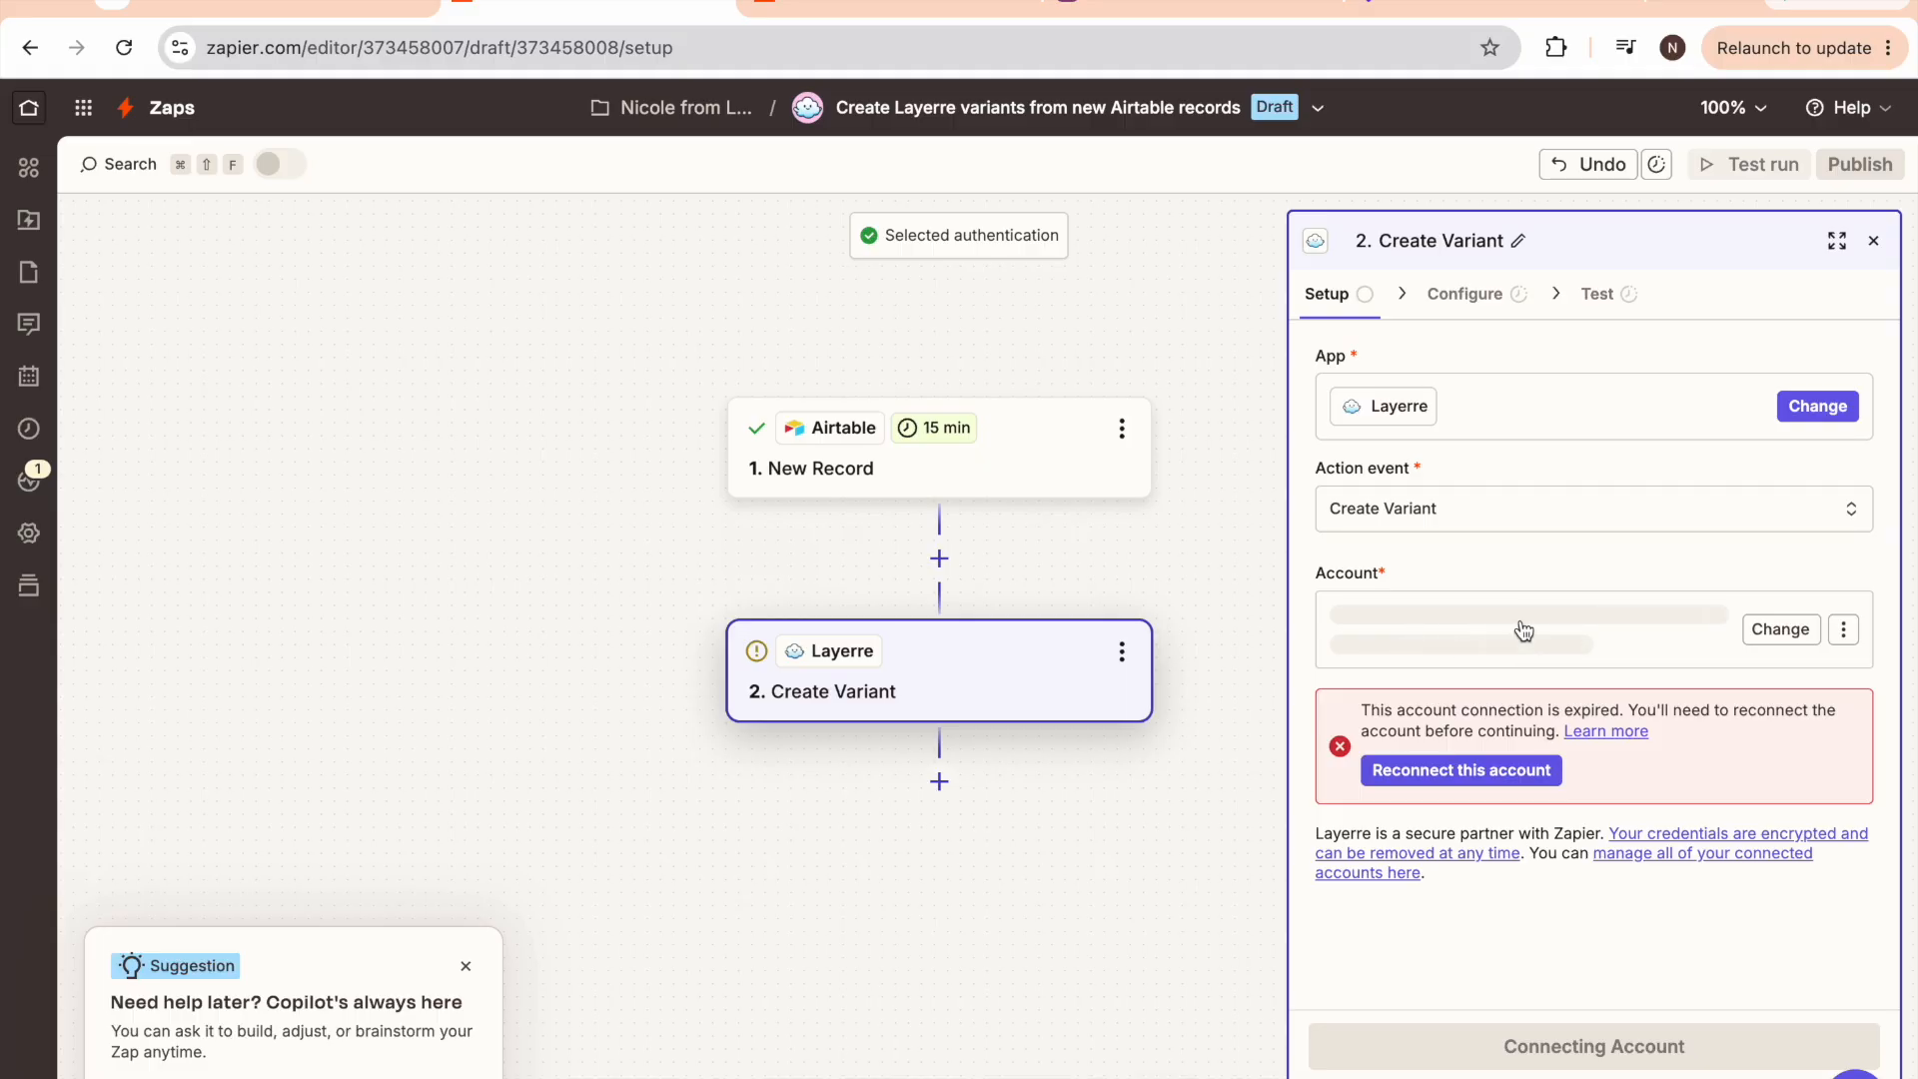
left_click(1472, 771)
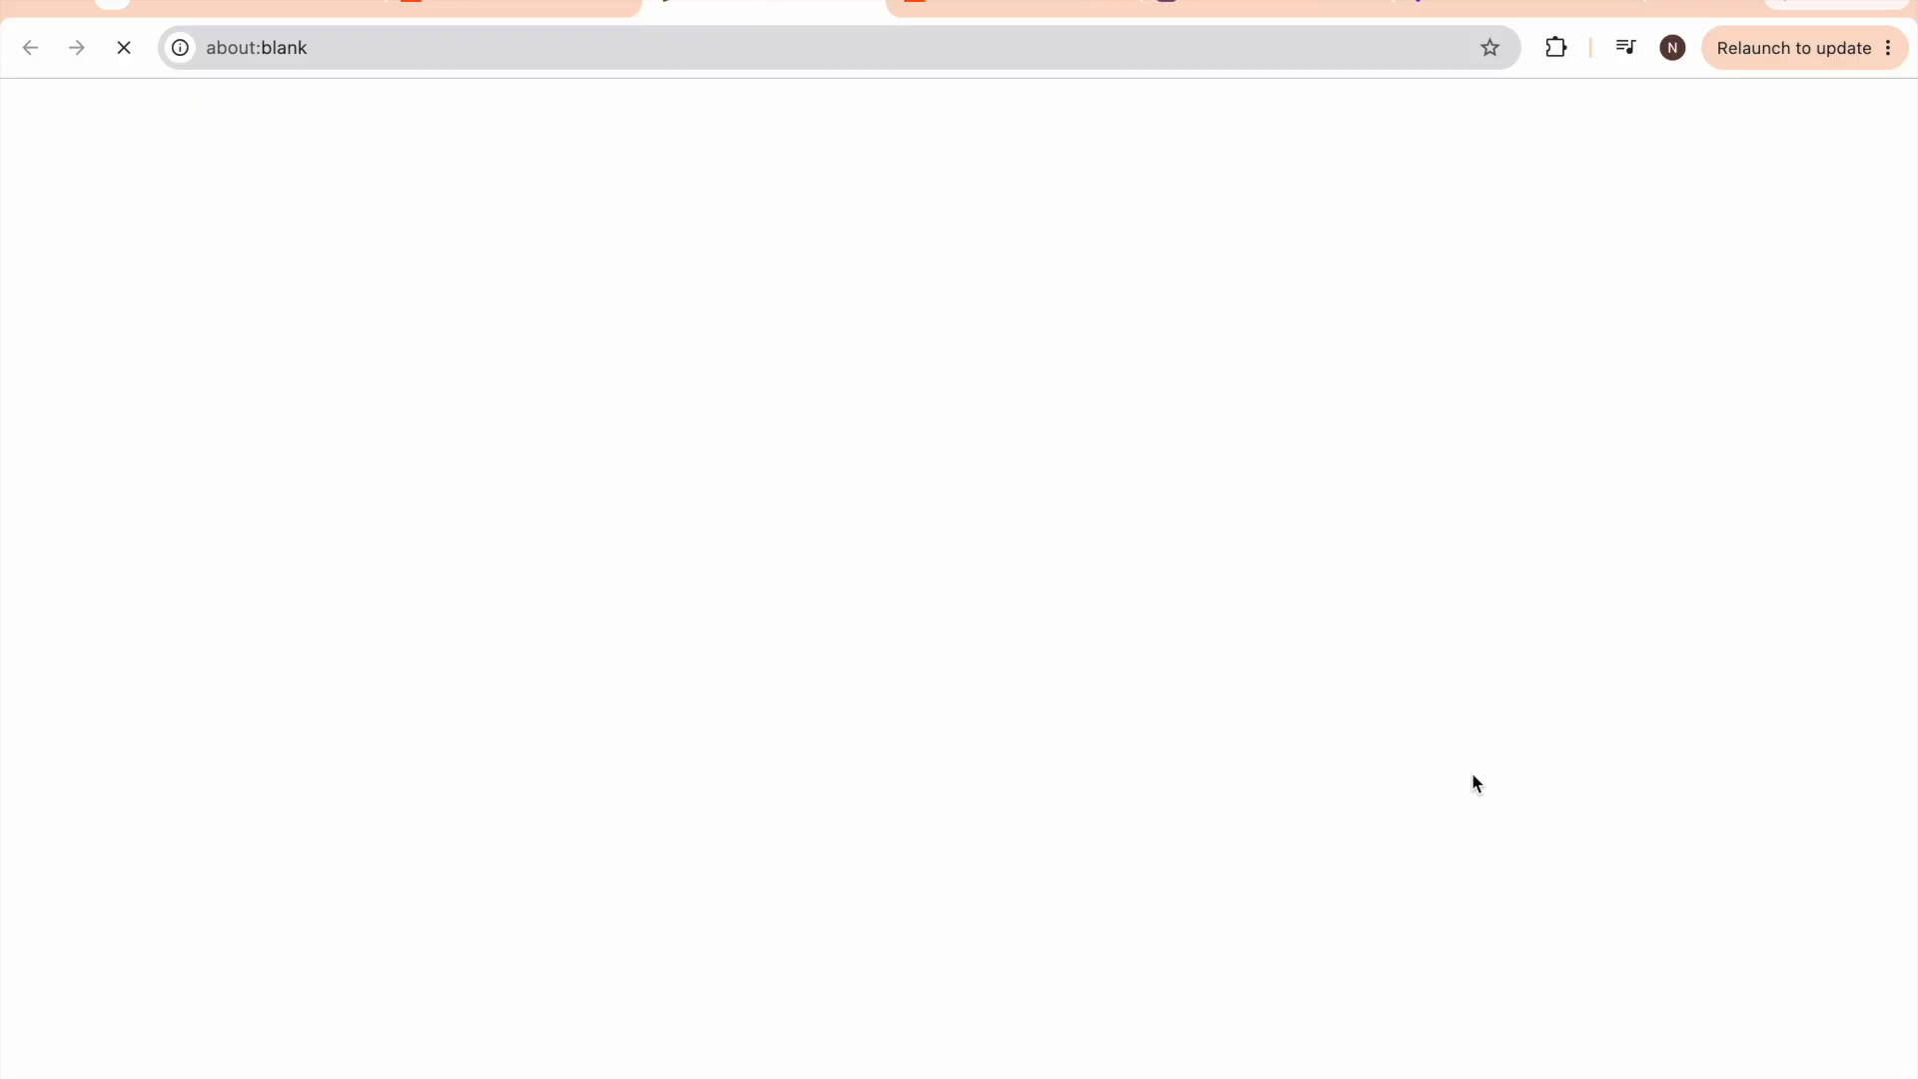
left_click(735, 419)
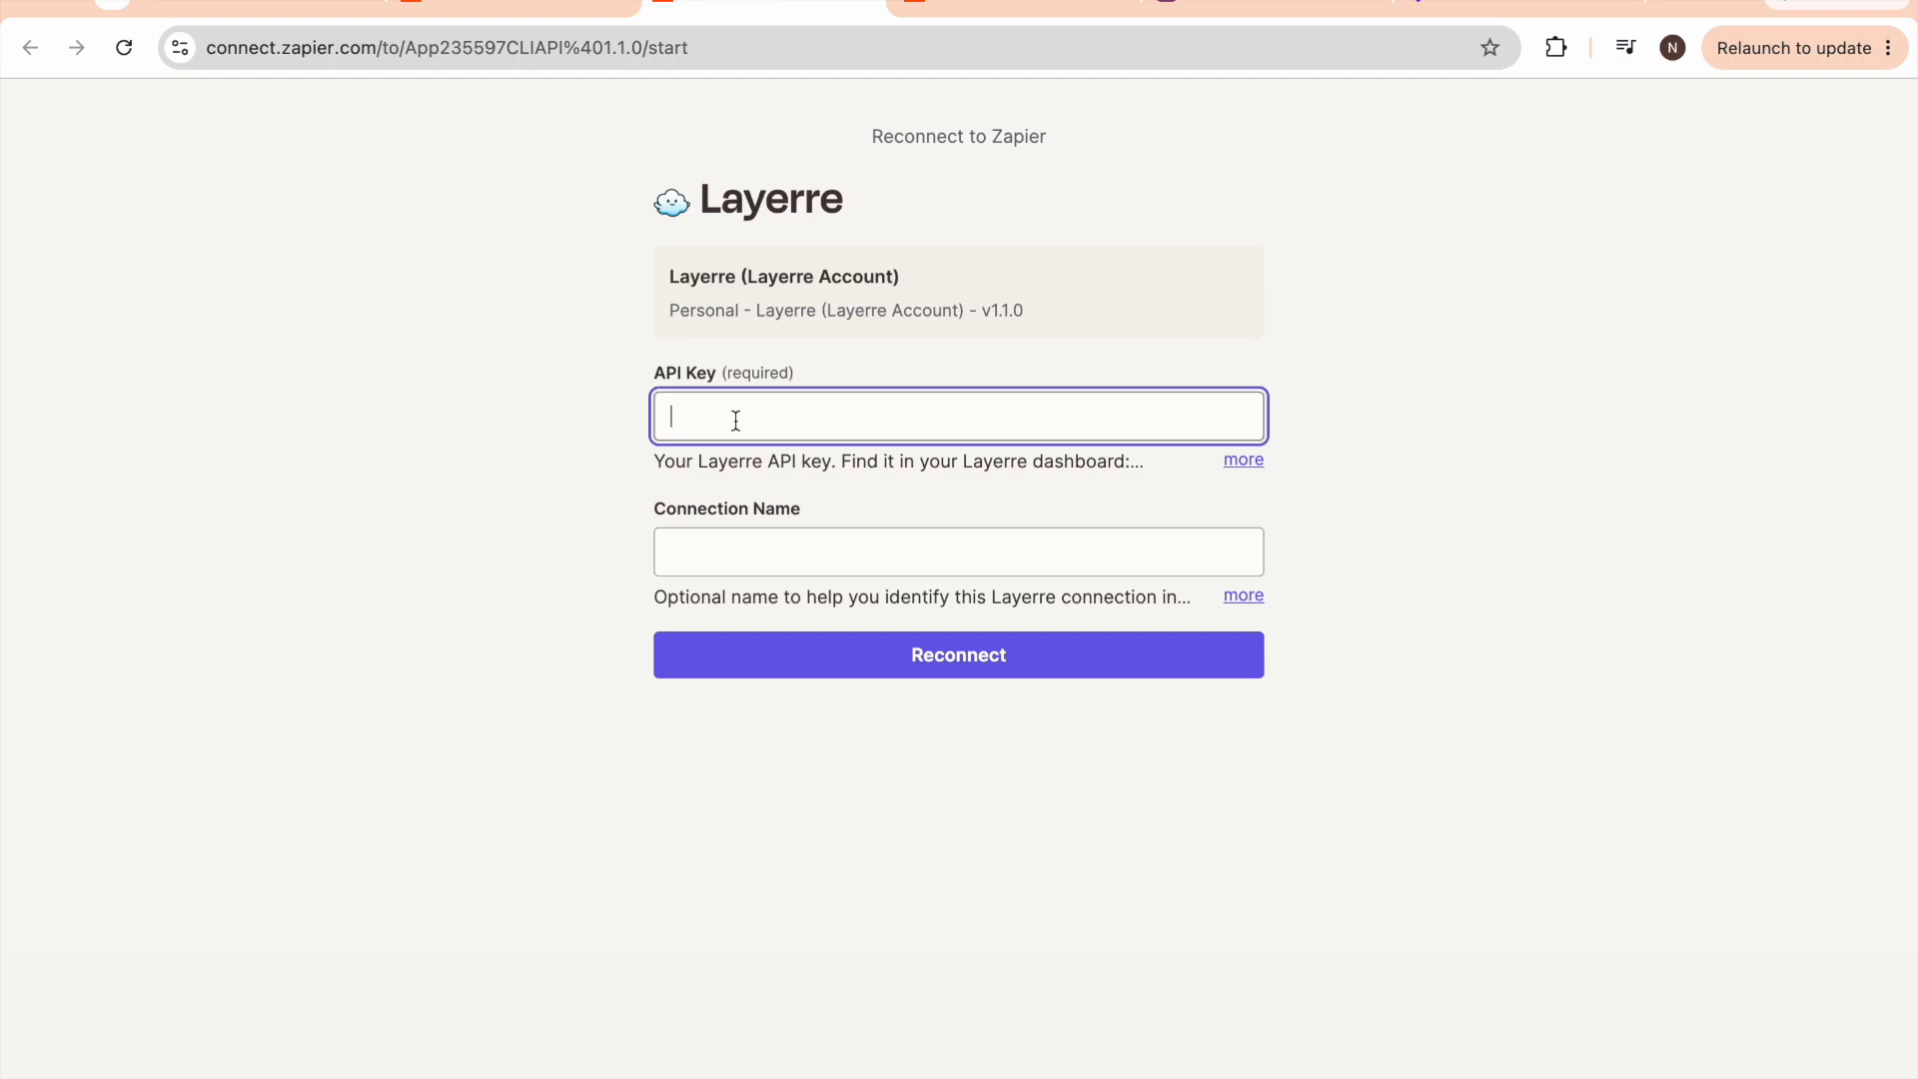
Switch to Layerre, create a new API key named Airtable, and copy the key
left_click(250, 8)
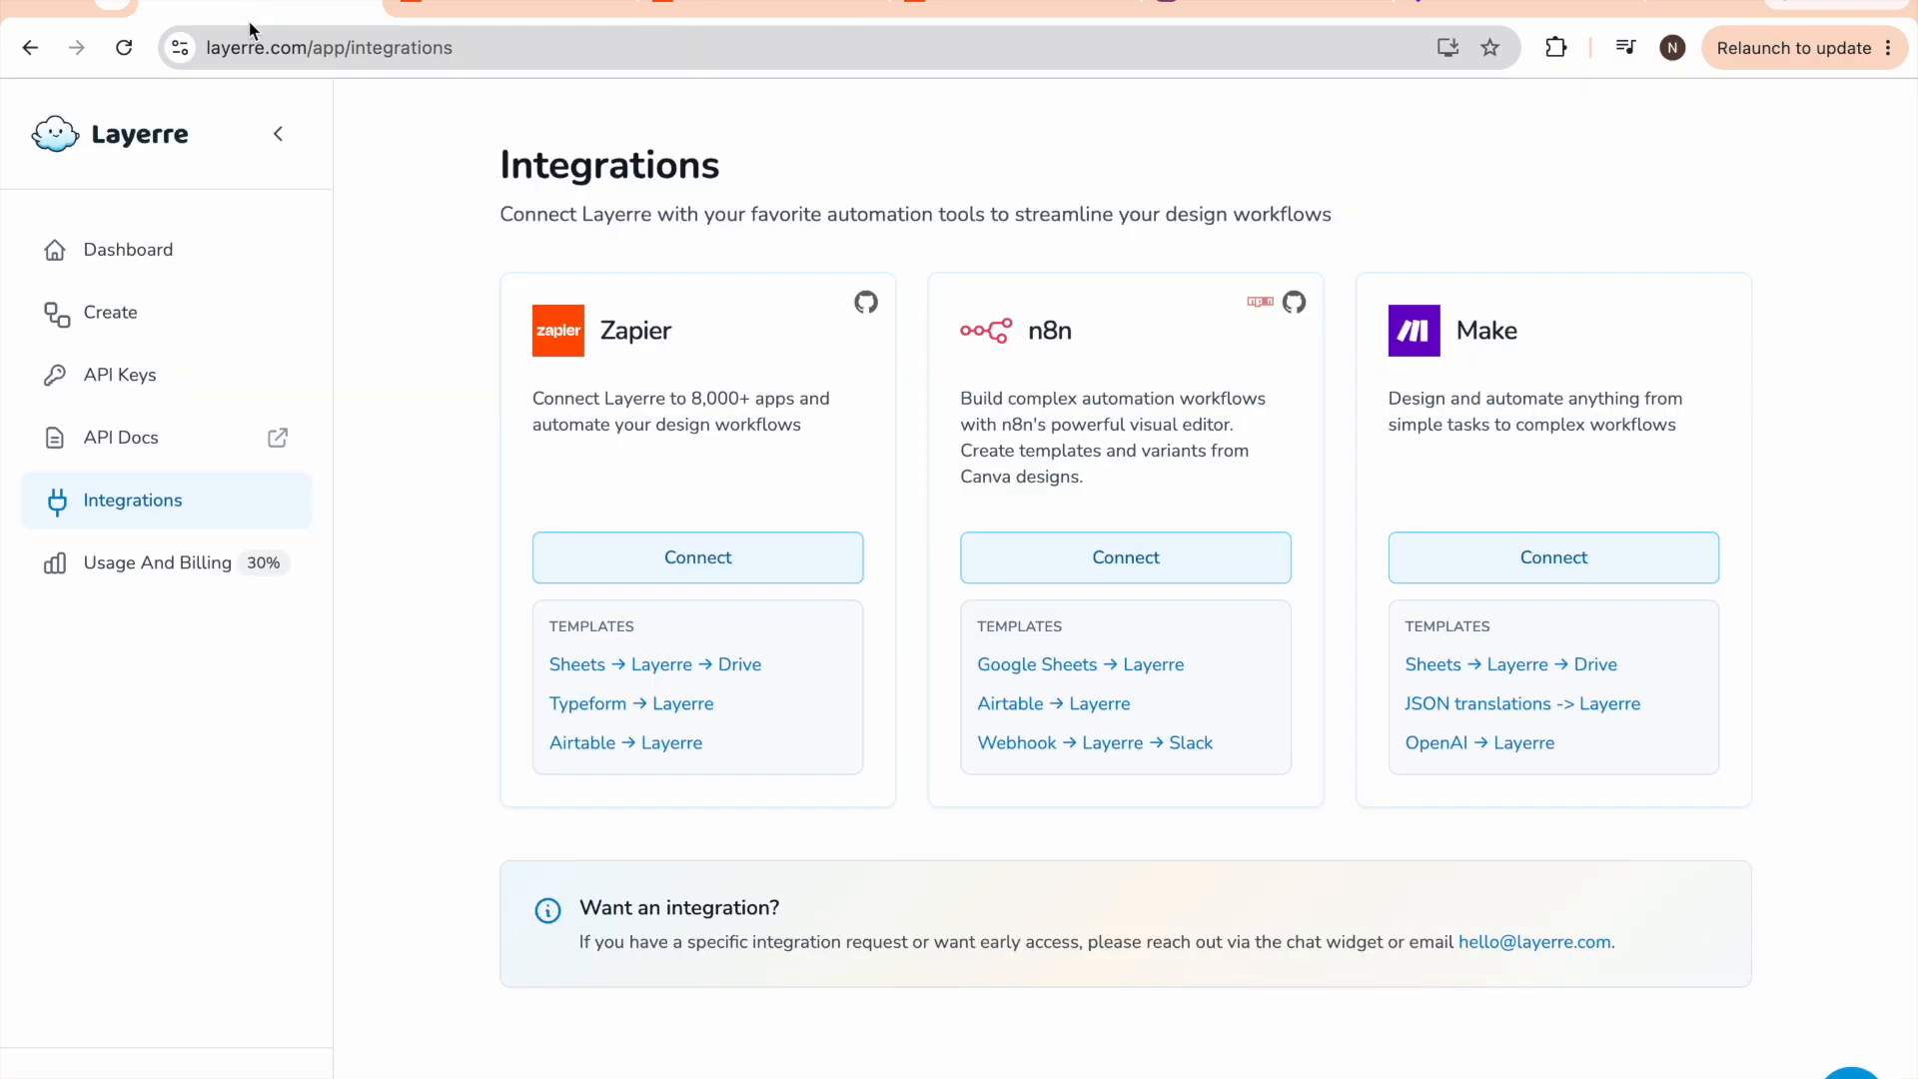
left_click(143, 374)
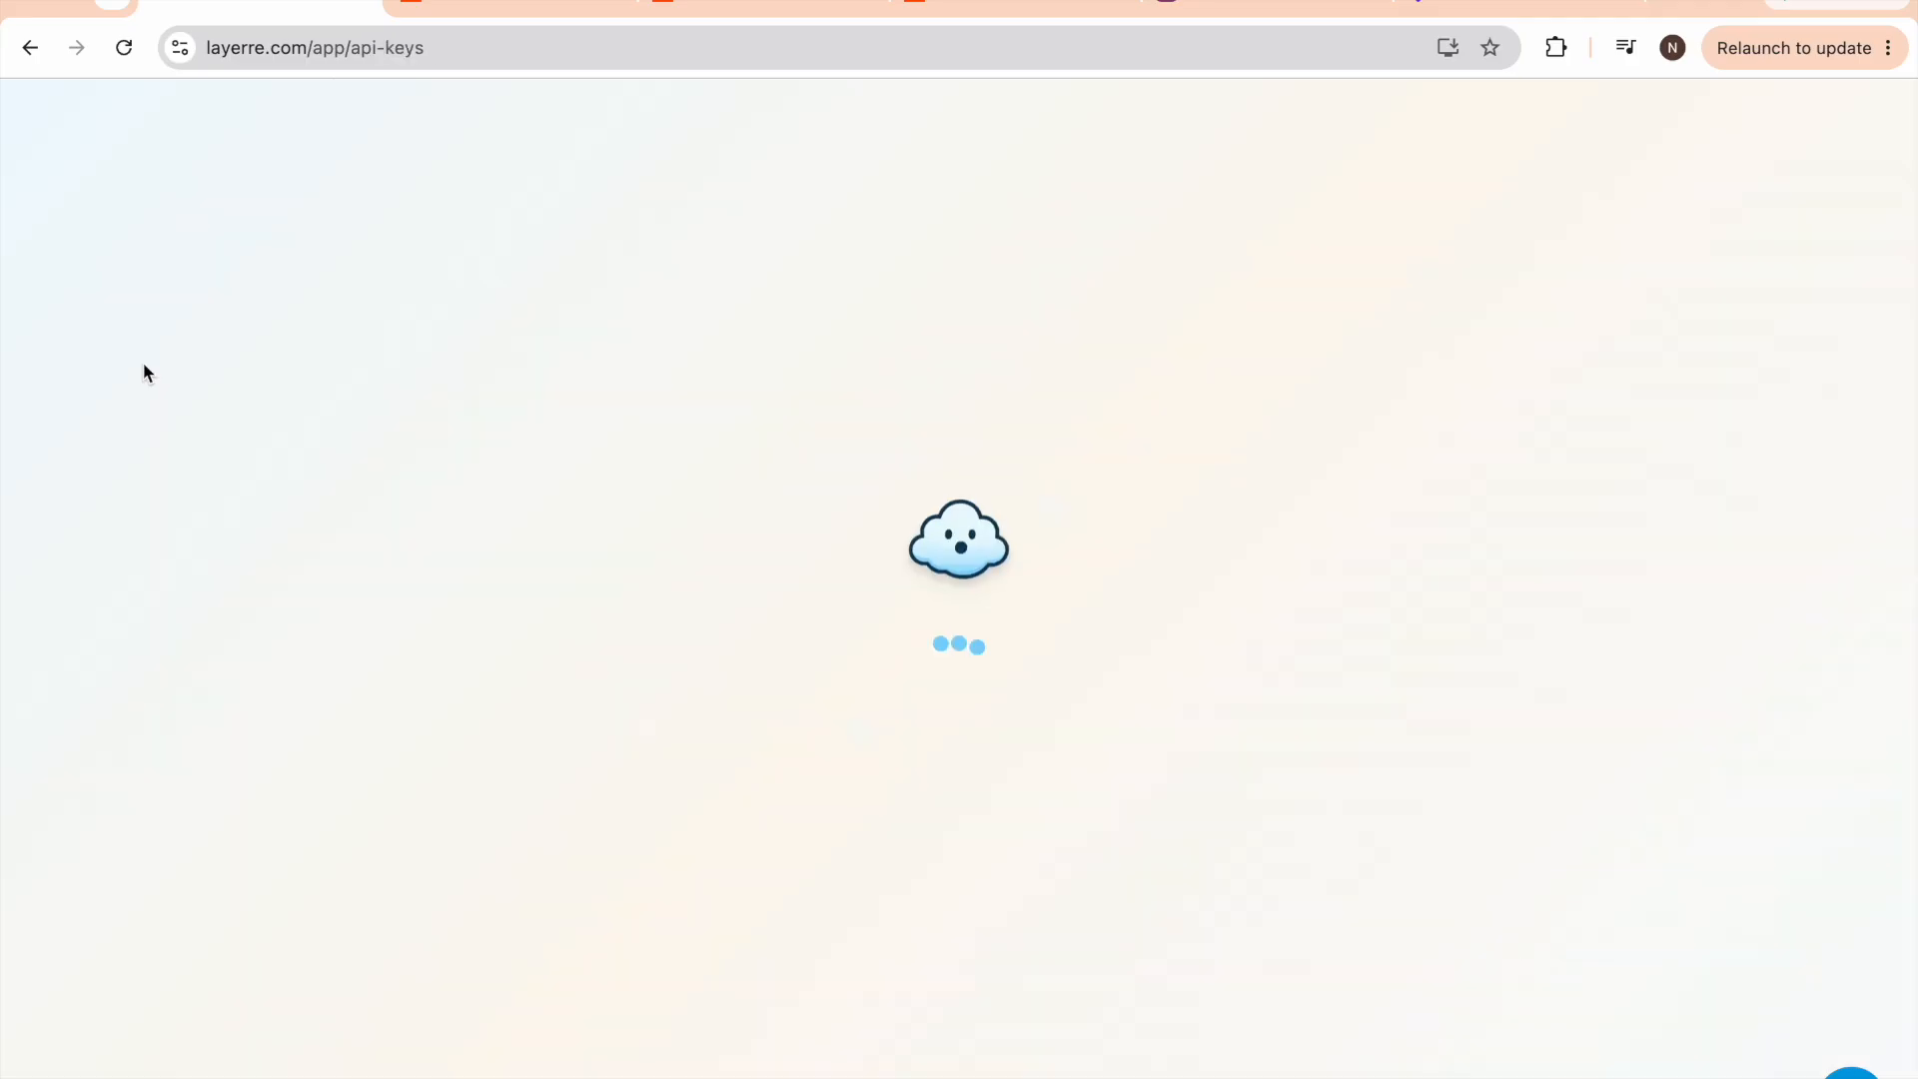
left_click(1678, 171)
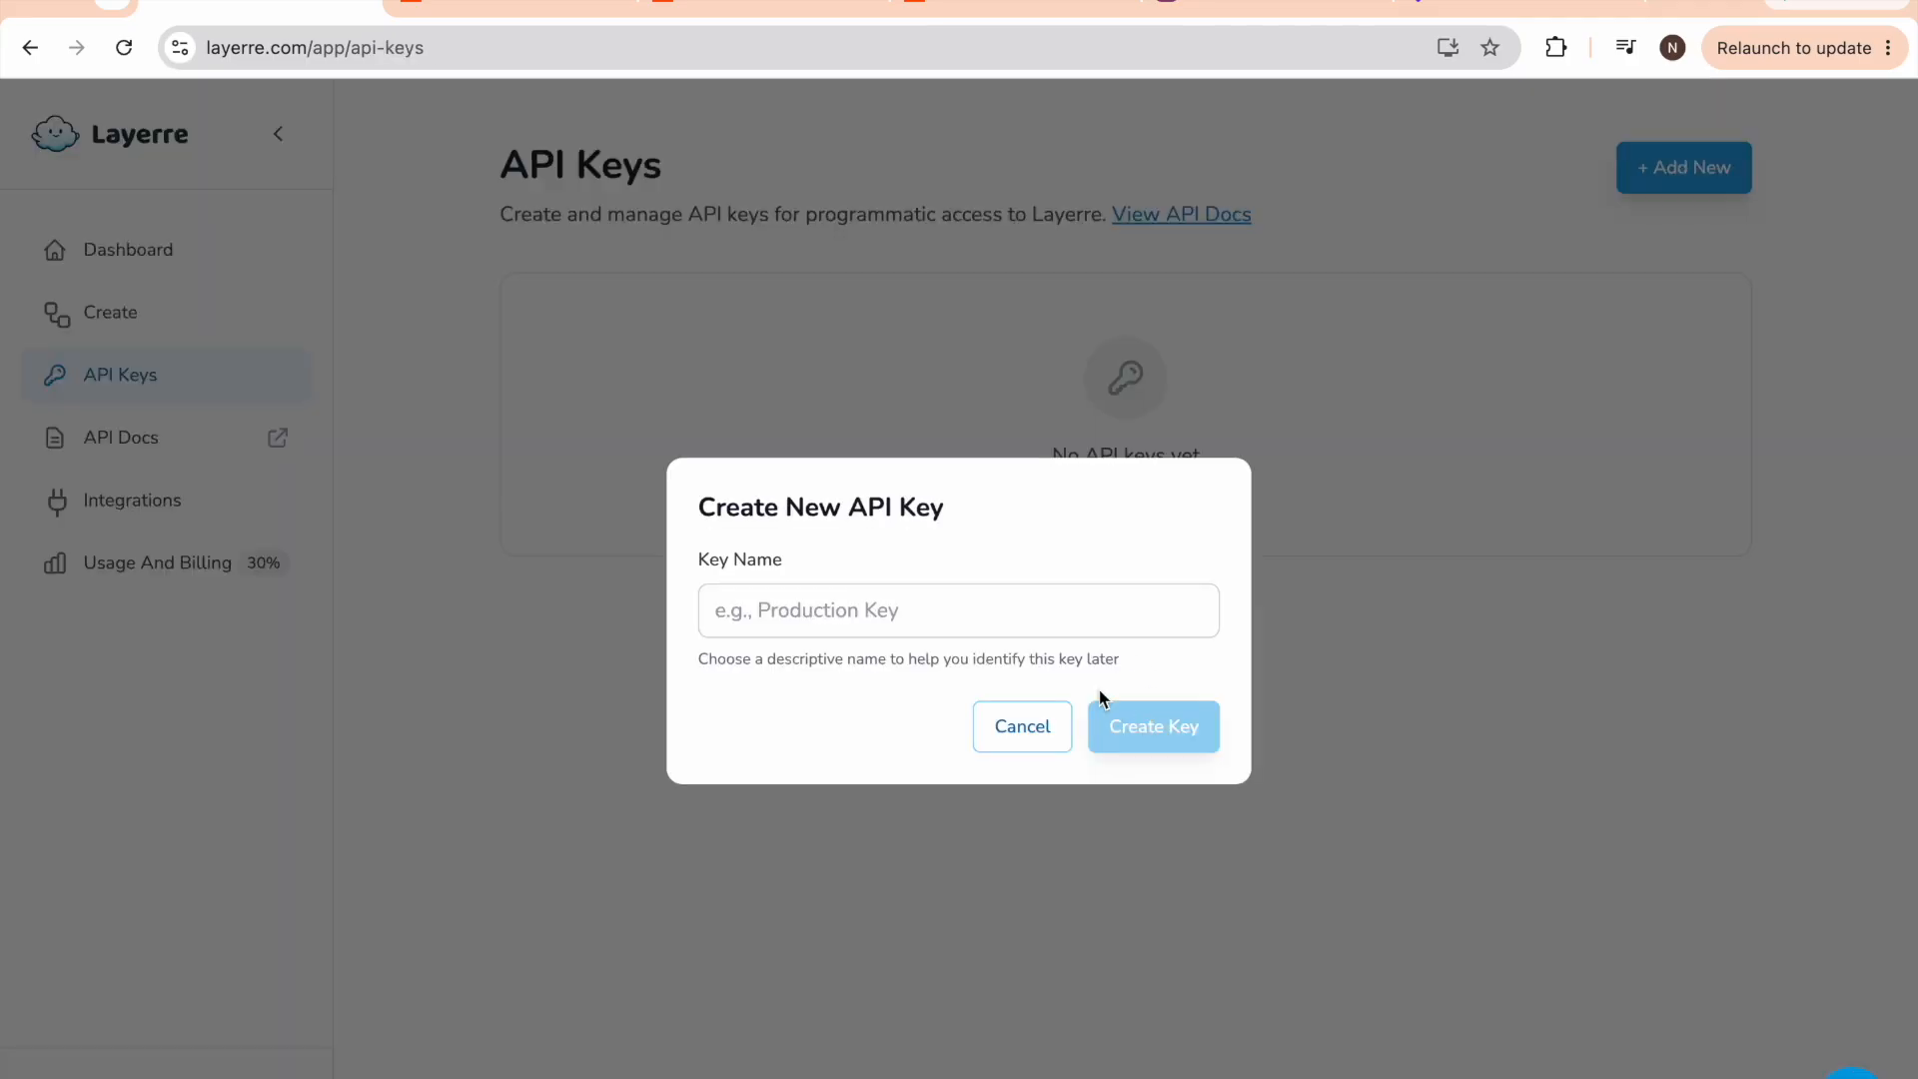
left_click(966, 619)
type("Ai")
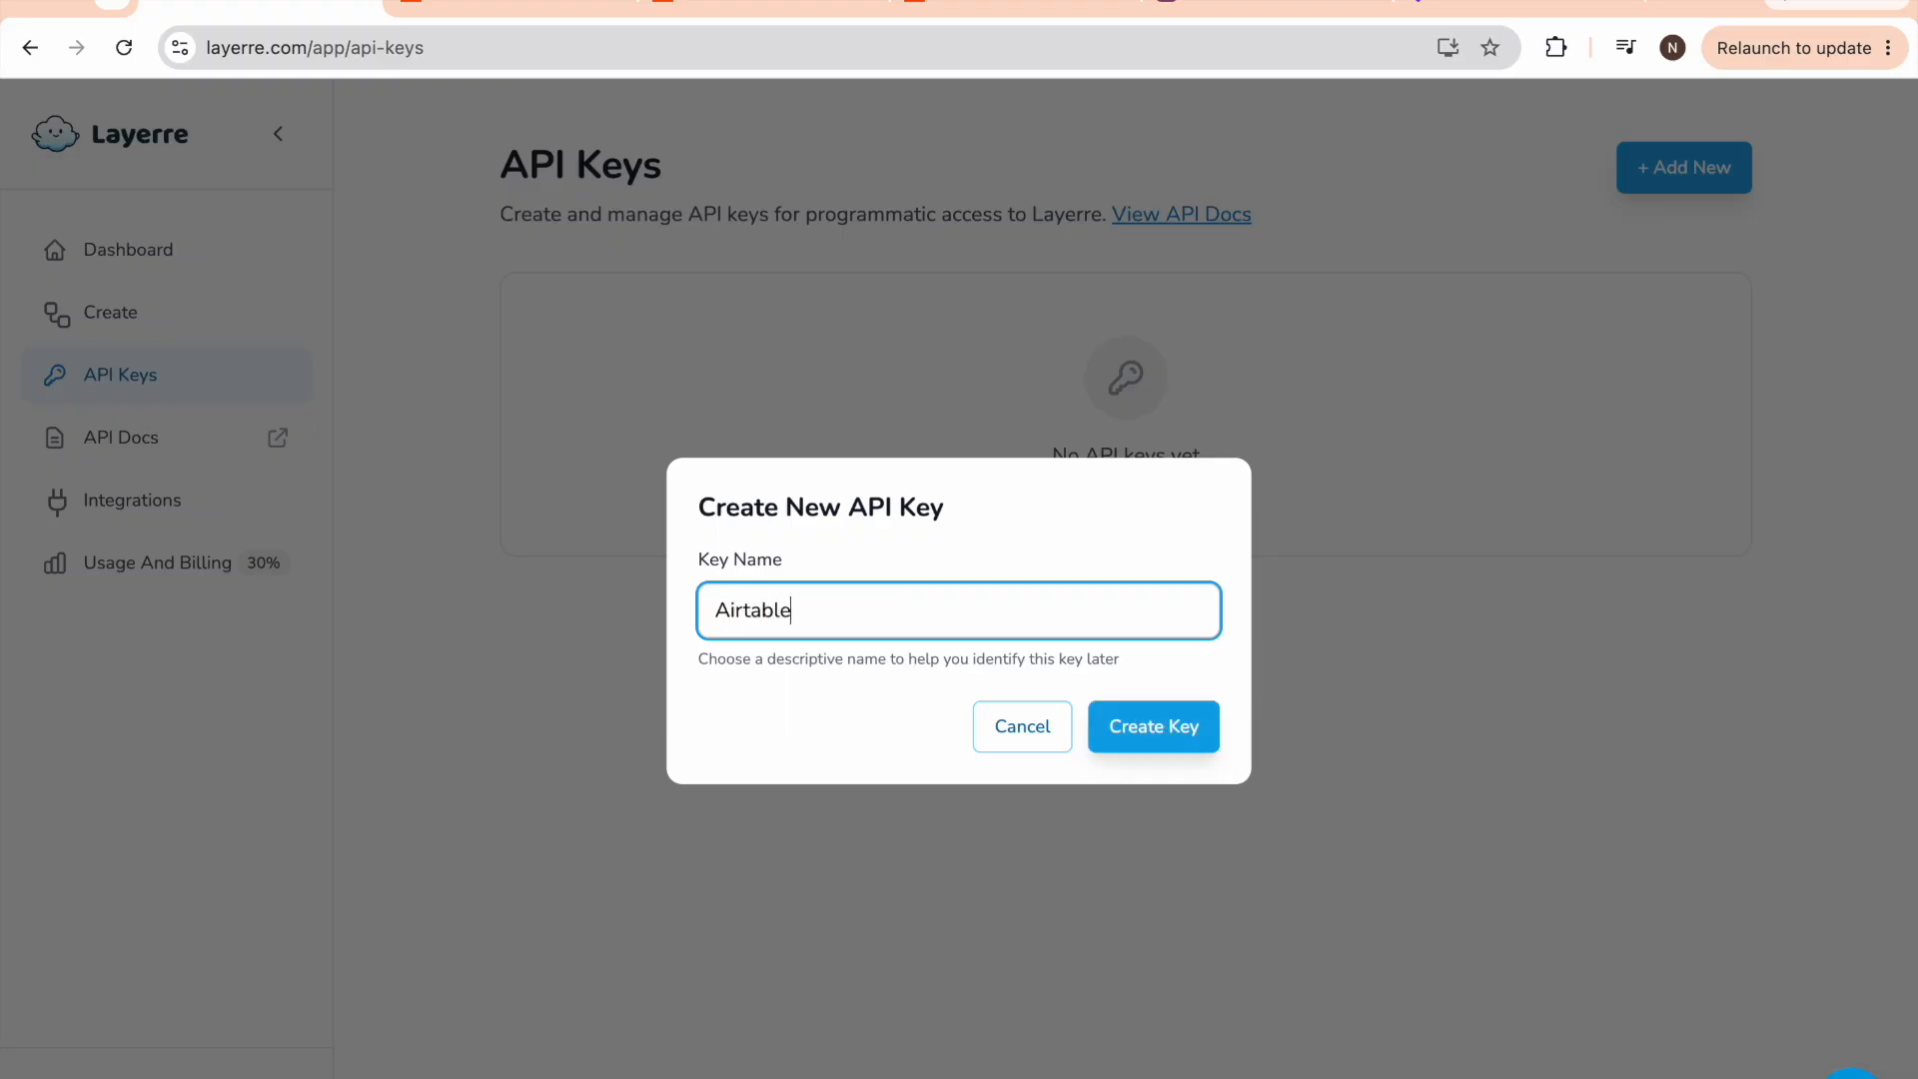
type("rtable")
left_click(1157, 735)
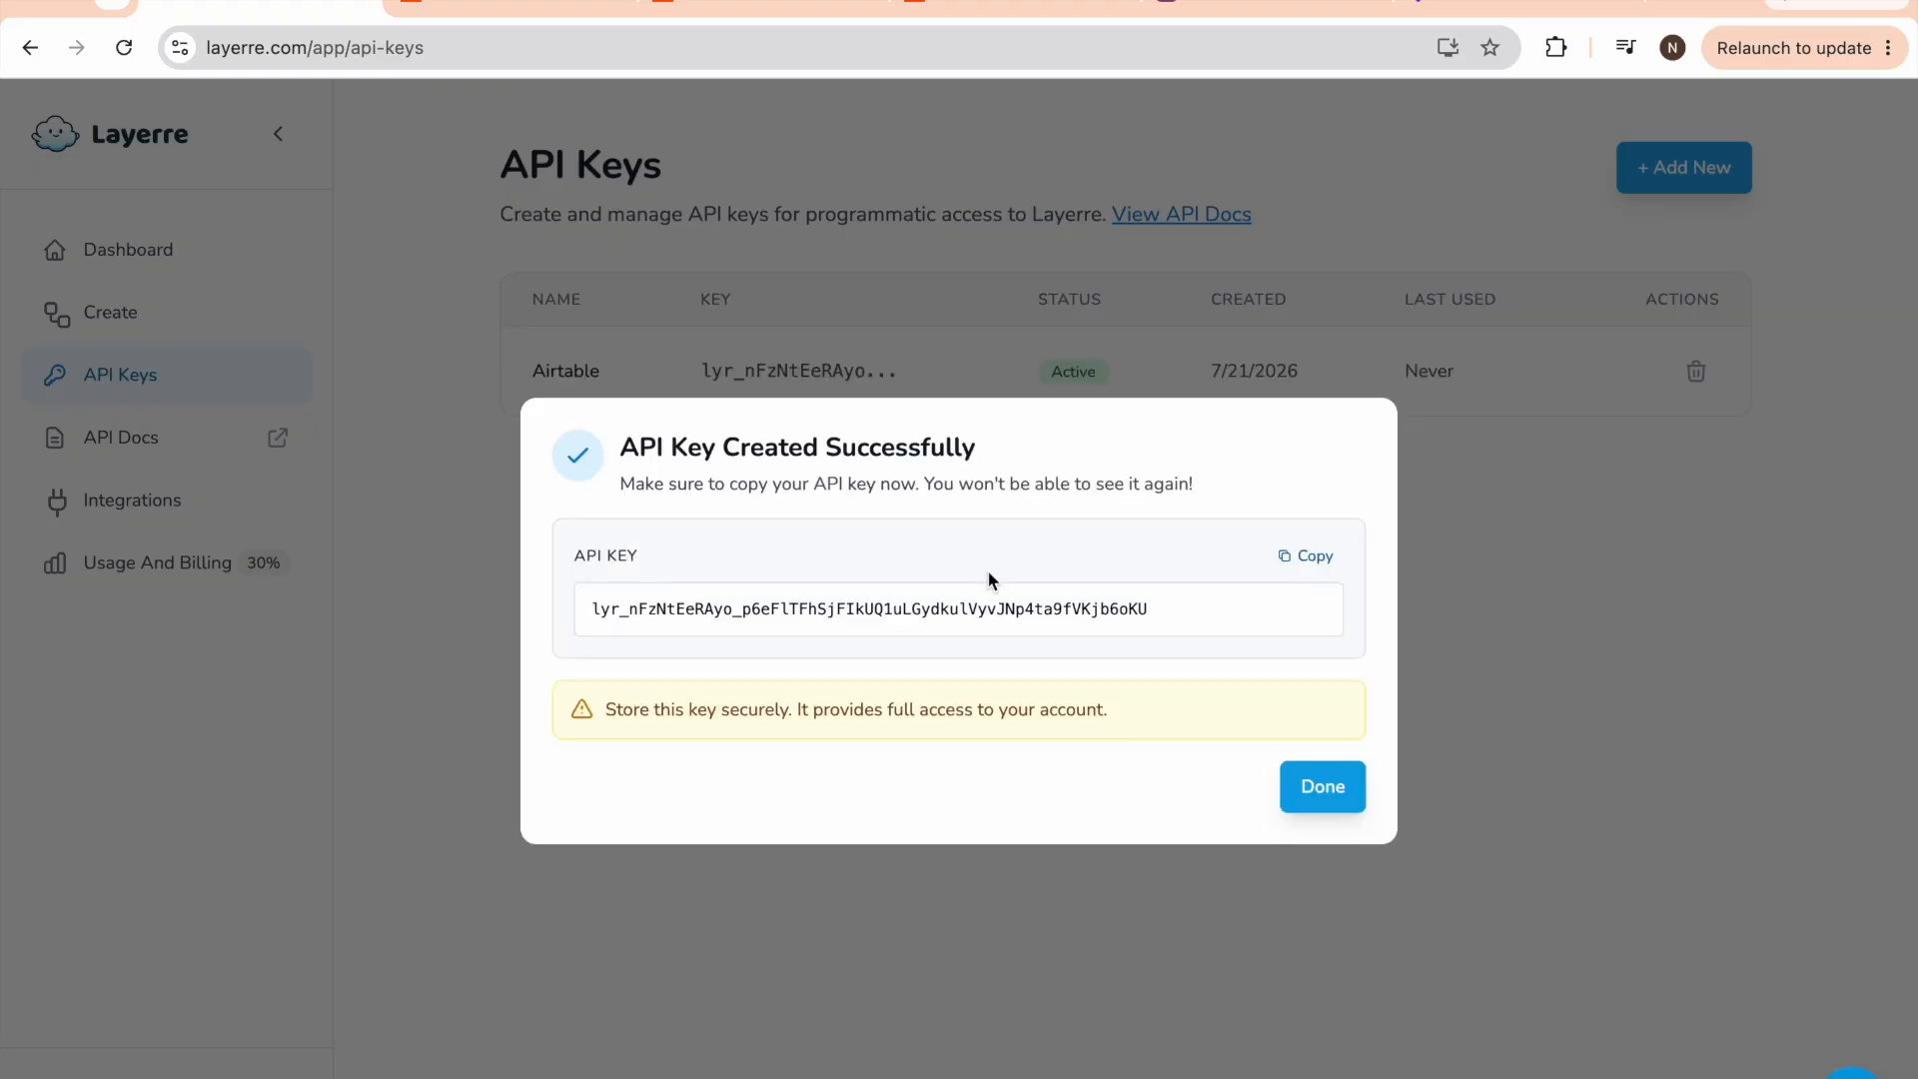
left_click(1290, 557)
left_click(1331, 796)
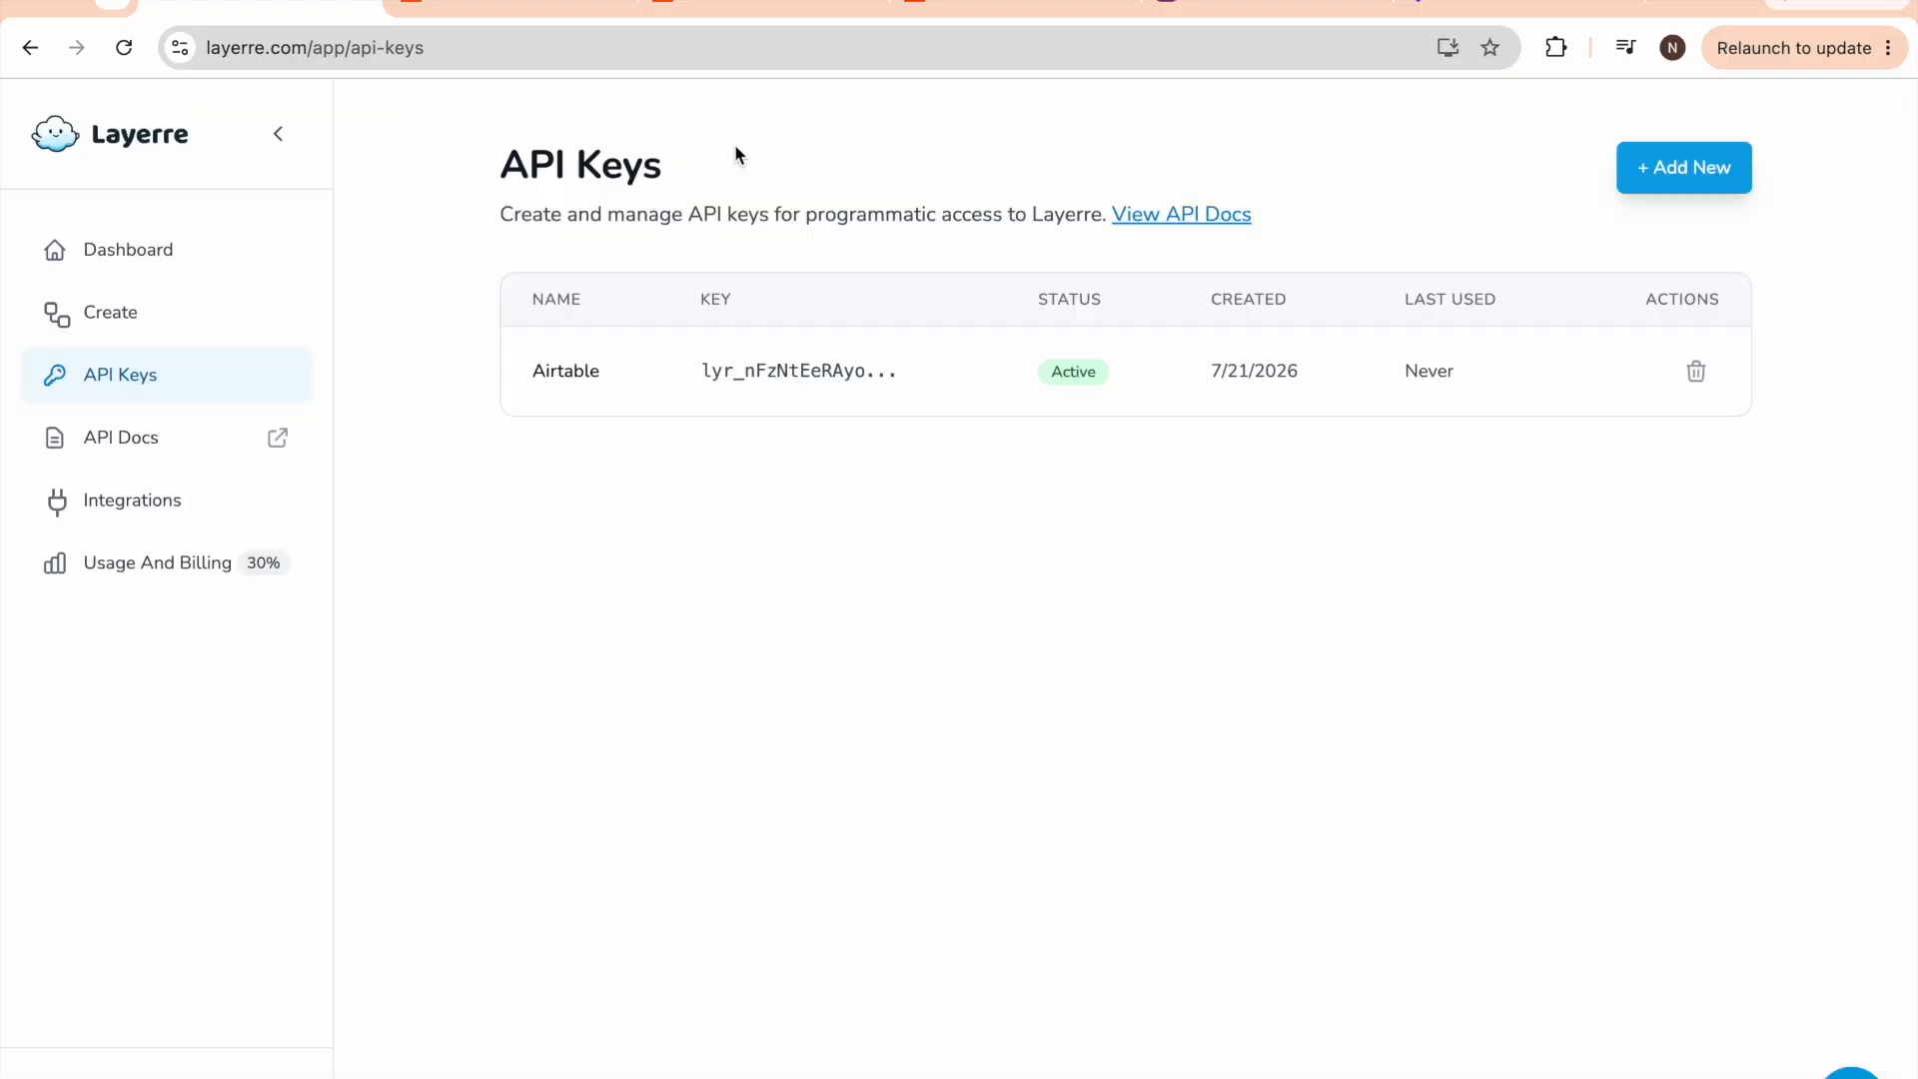
Reconnect Layerre in Zapier with the copied API key and the connection name "Zapier Layerre", and return to the Zap
left_click(513, 12)
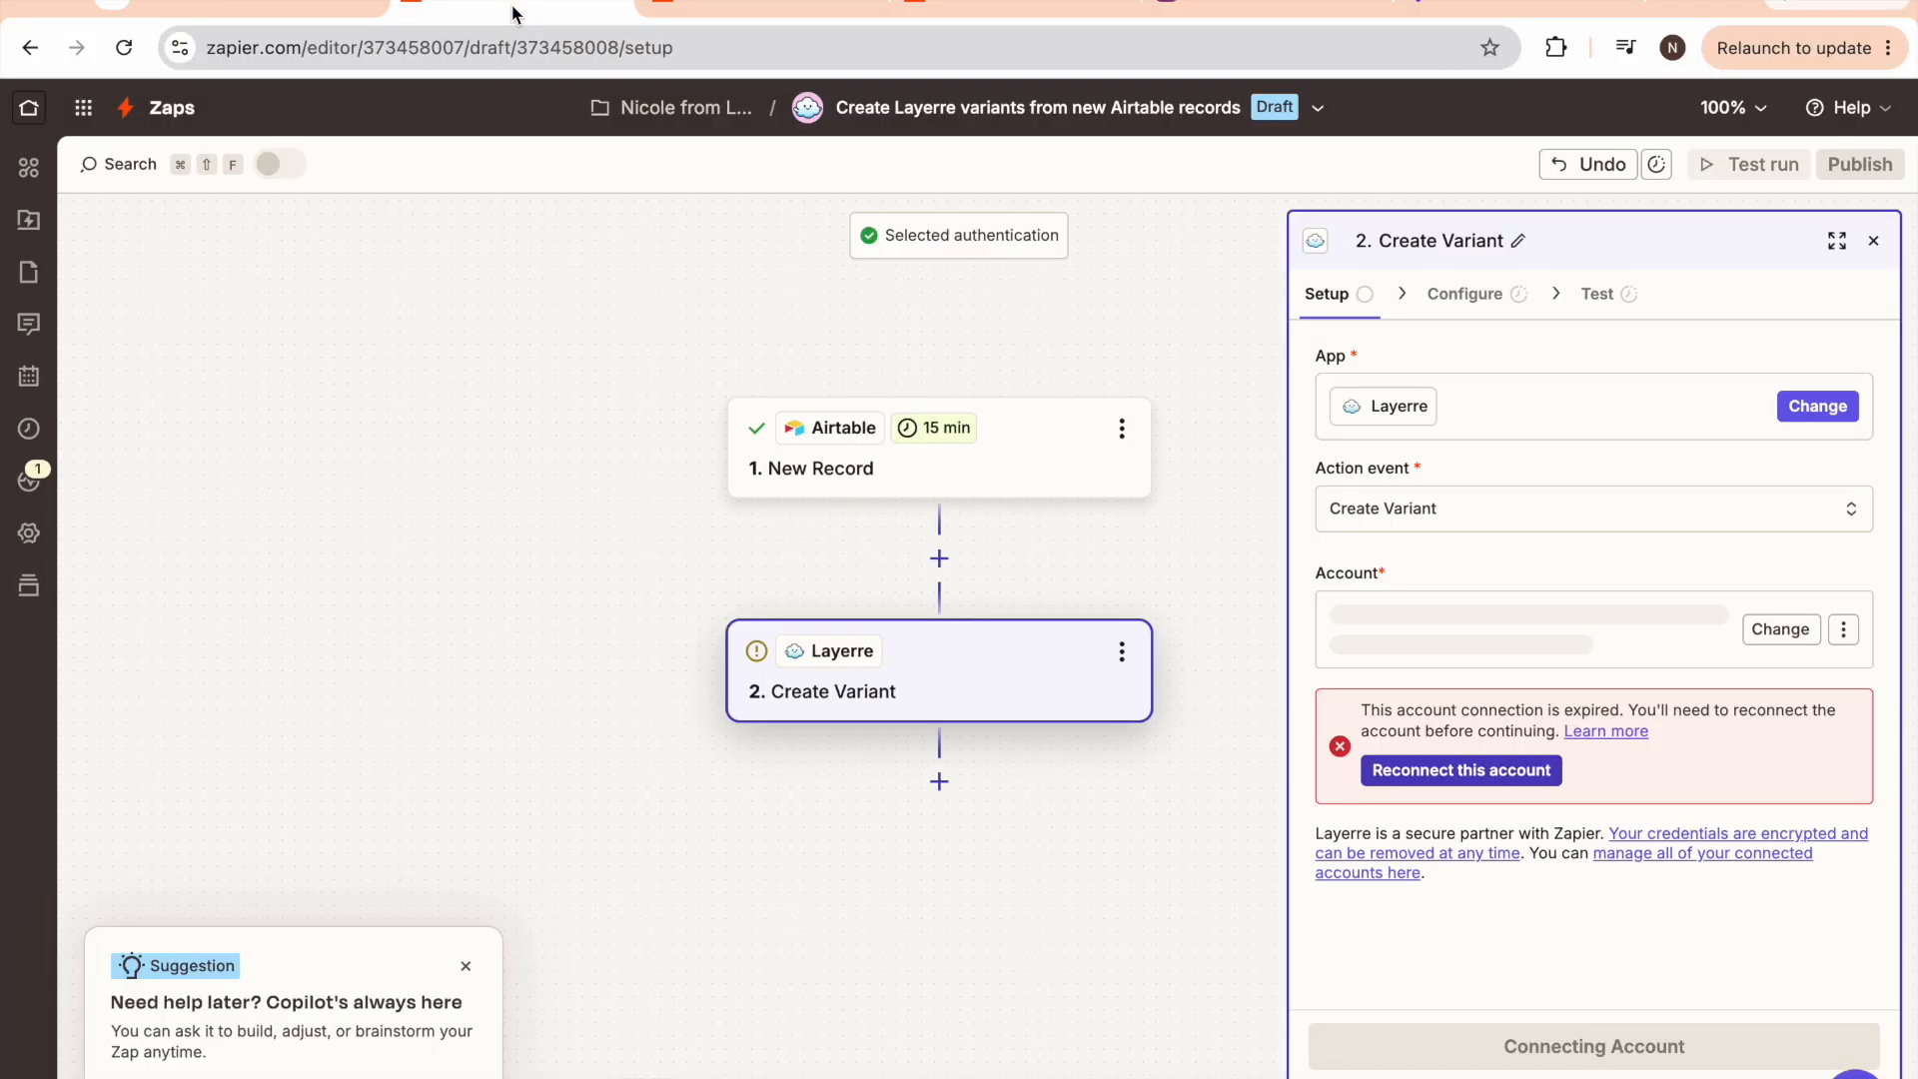
left_click(1461, 770)
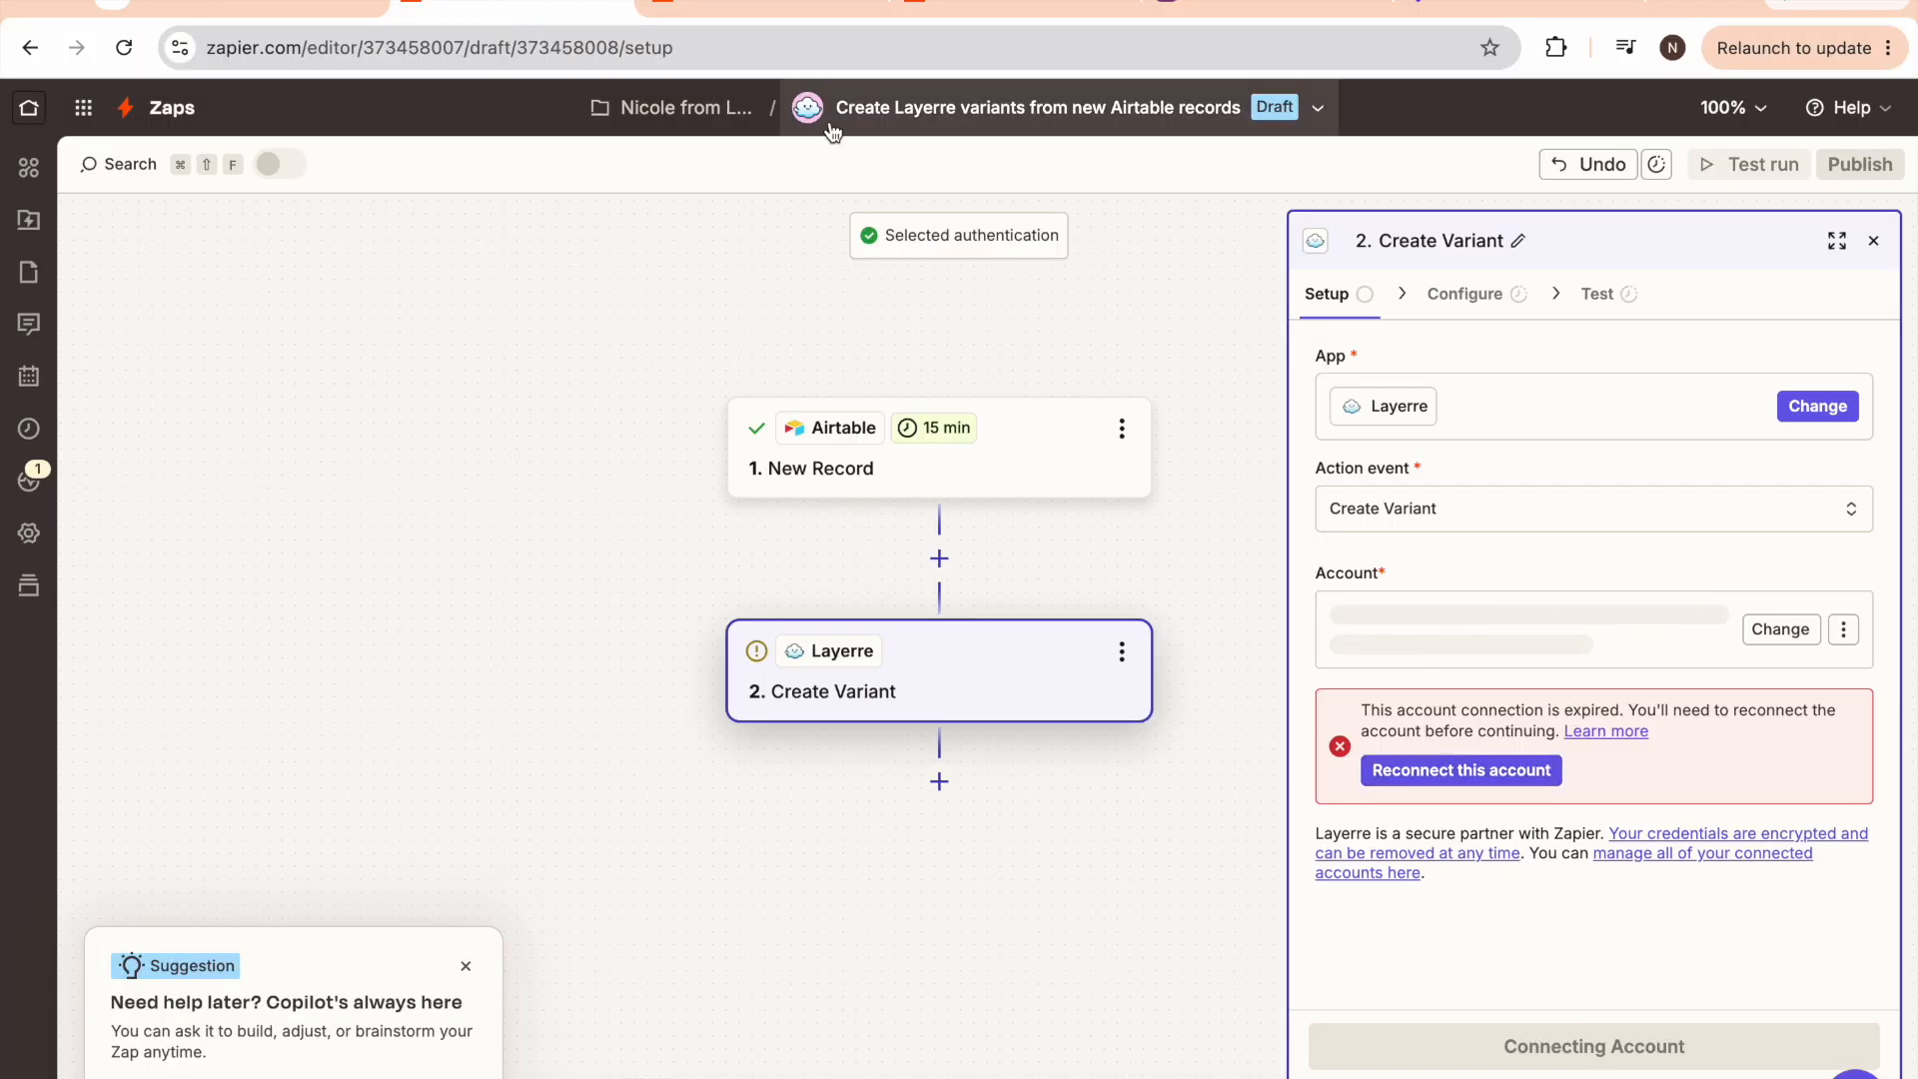
key("ctrl+v")
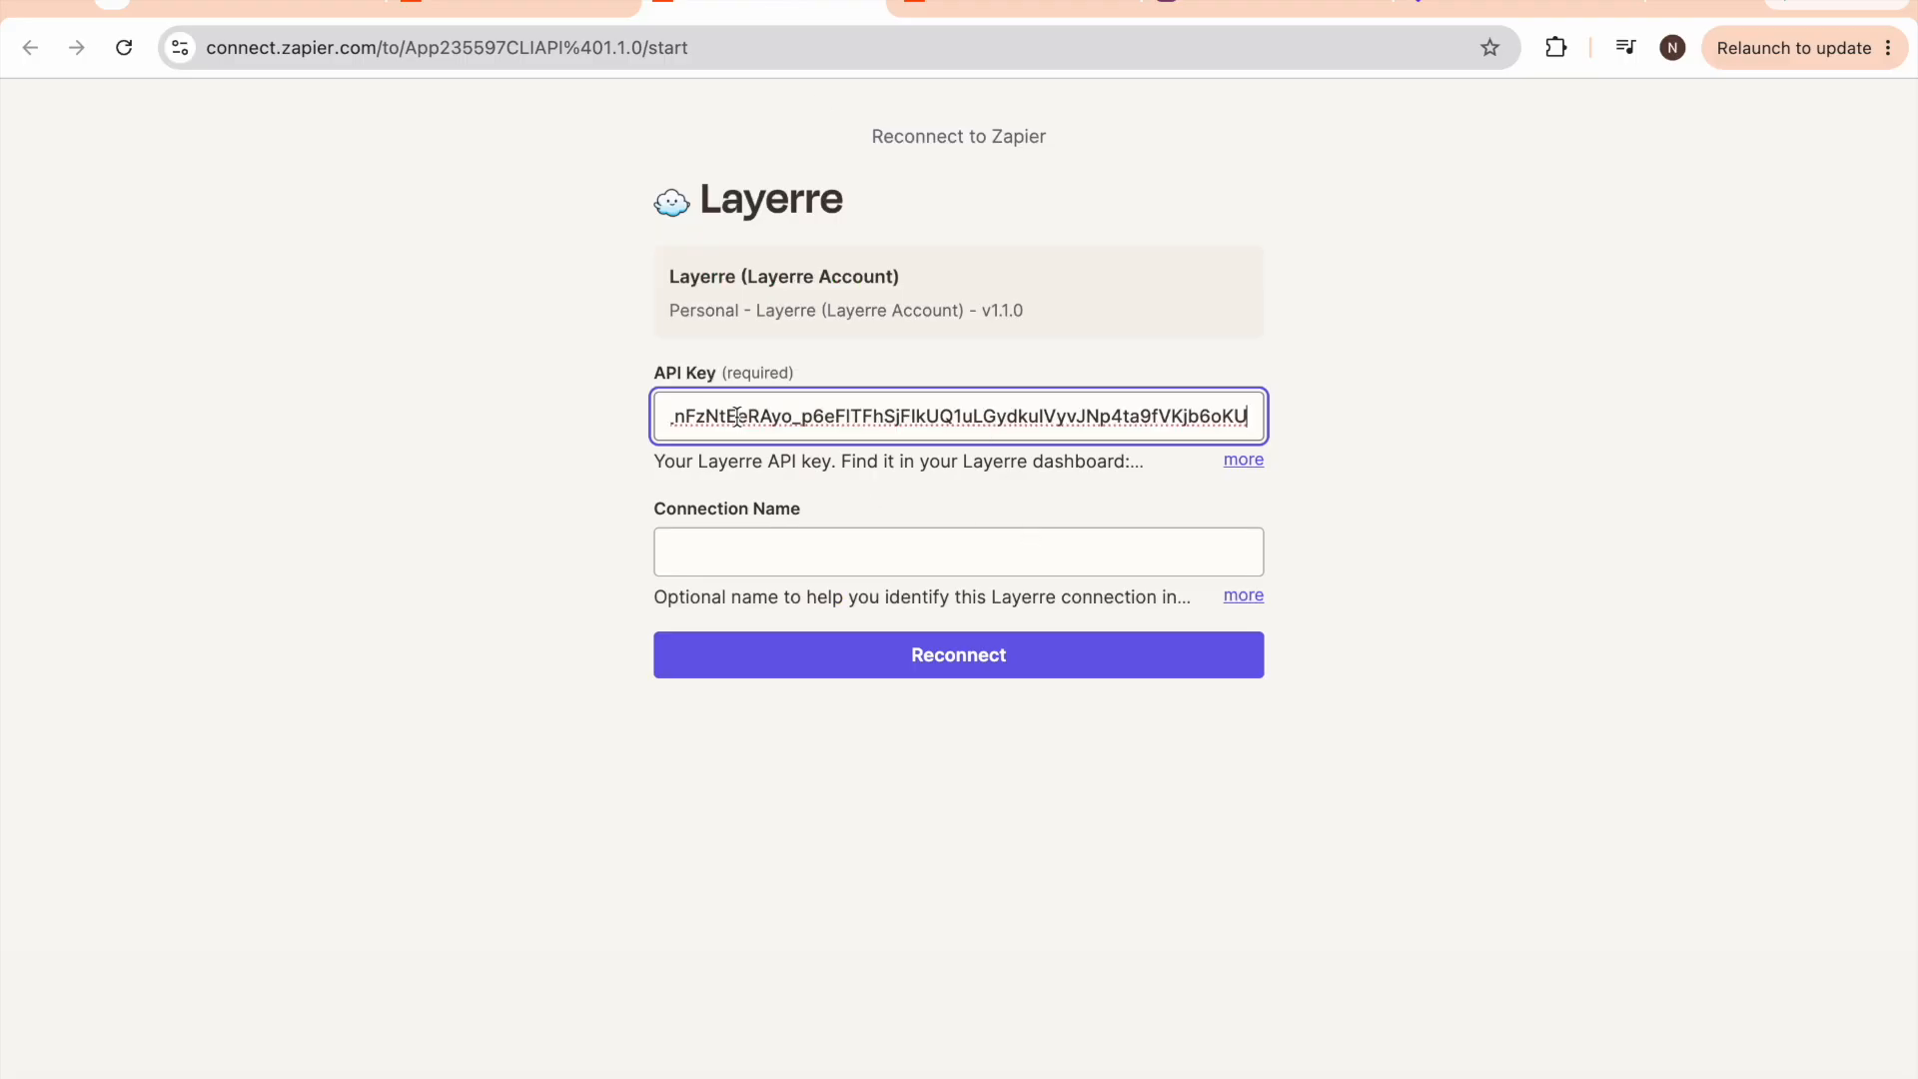
left_click(713, 549)
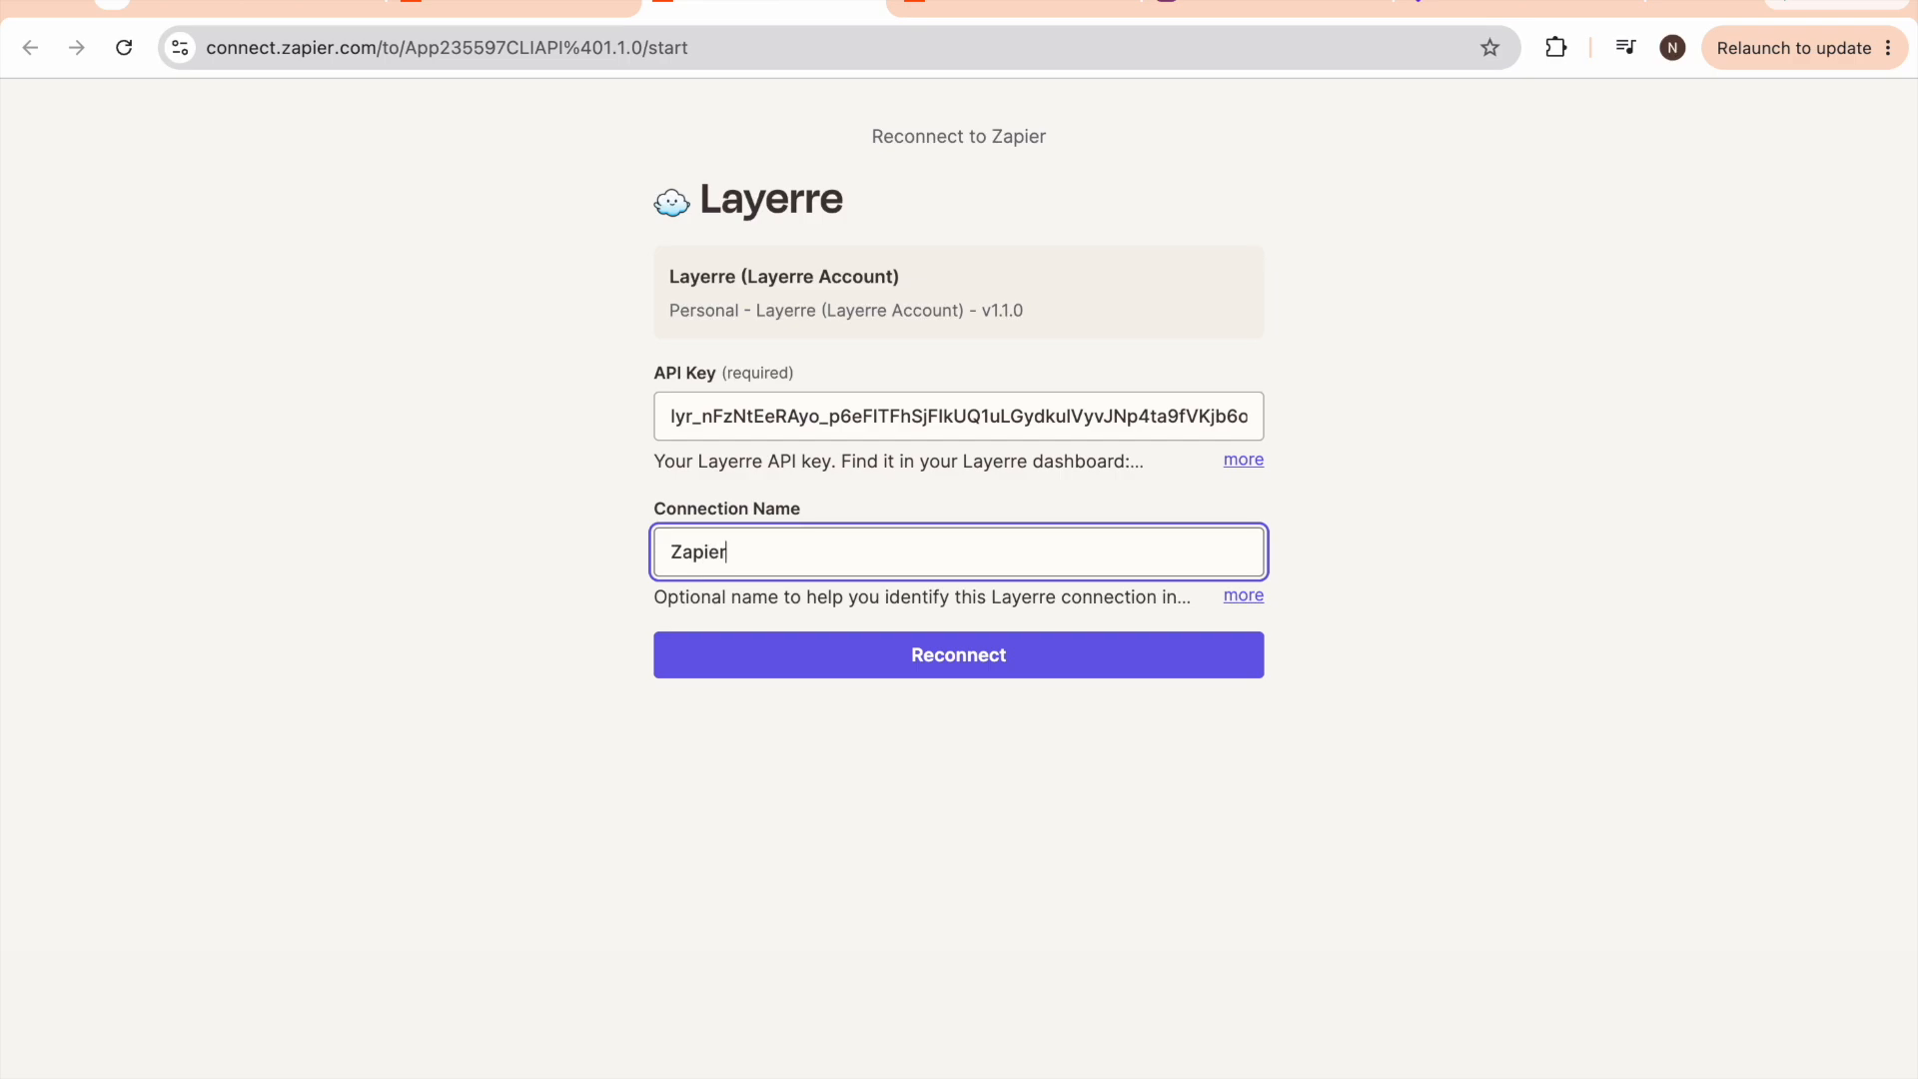
type("Zapier Layerre")
left_click(814, 656)
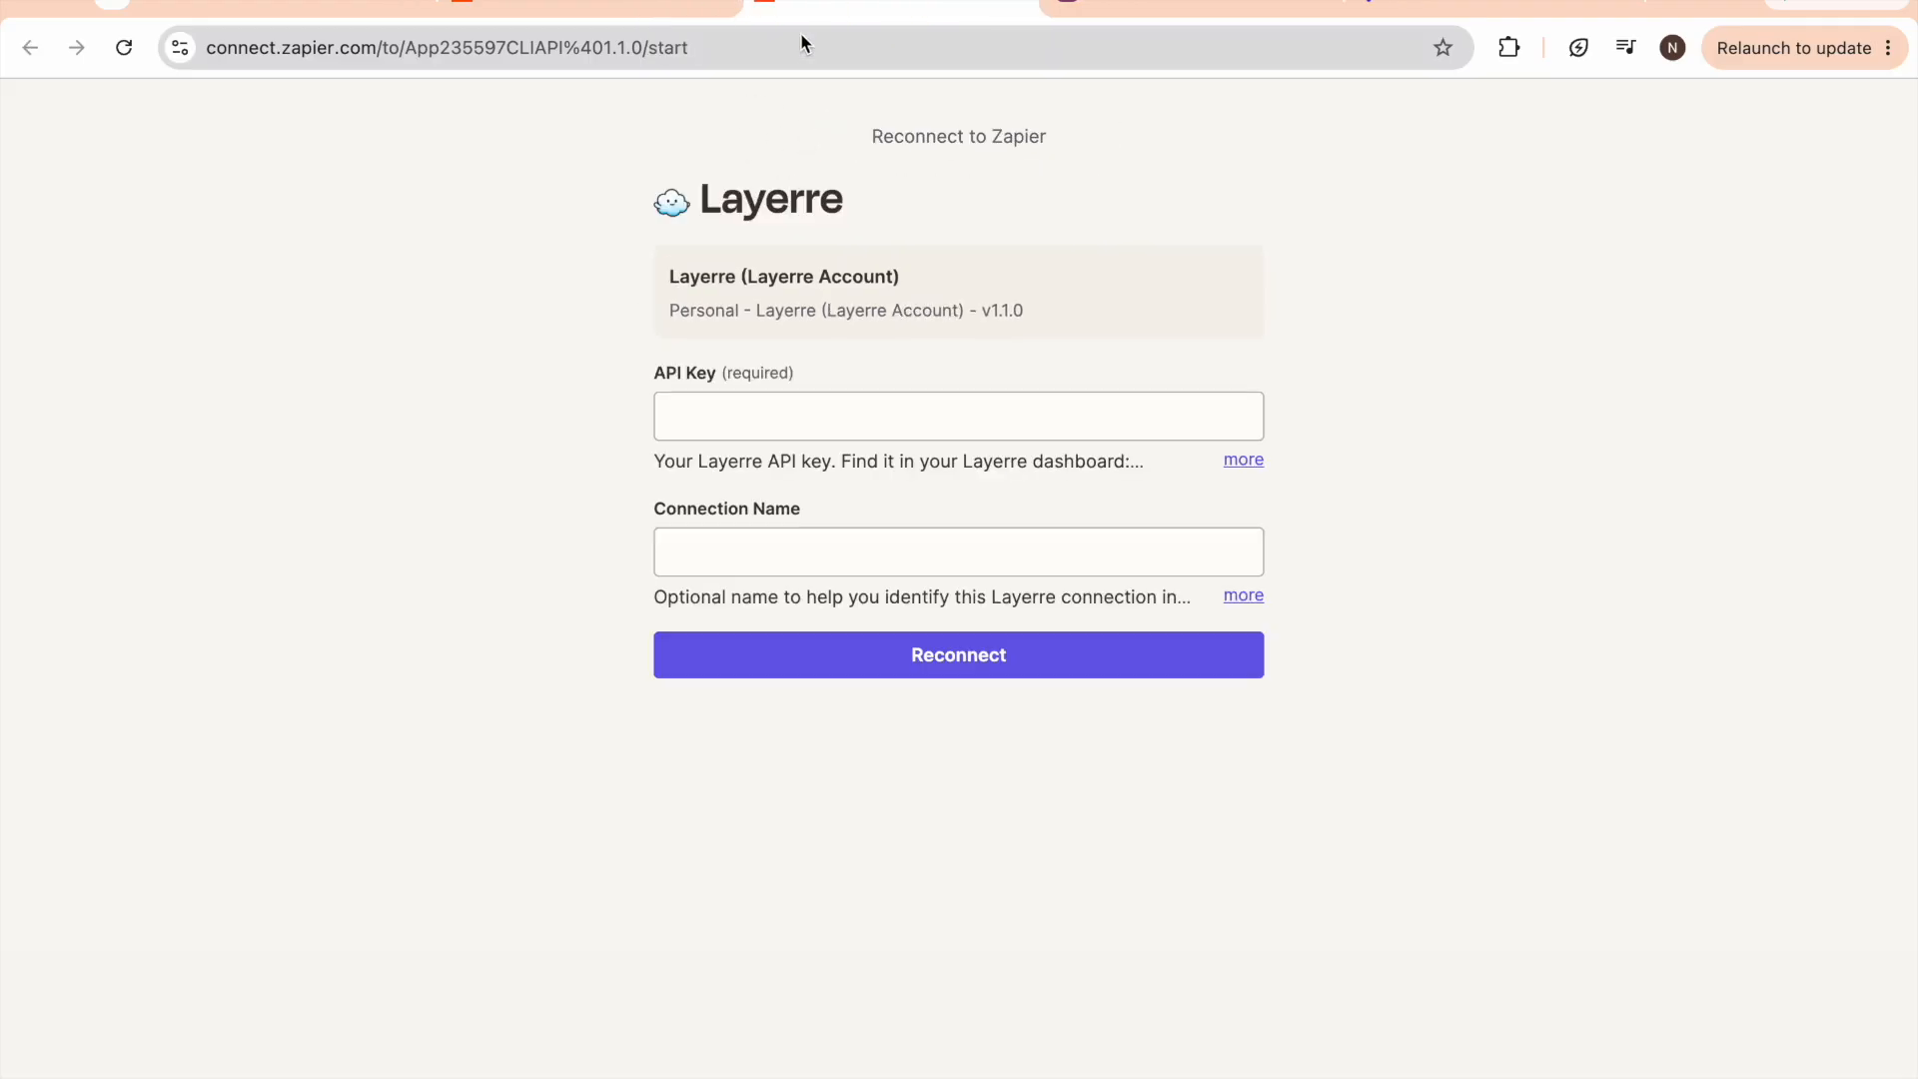
left_click(586, 5)
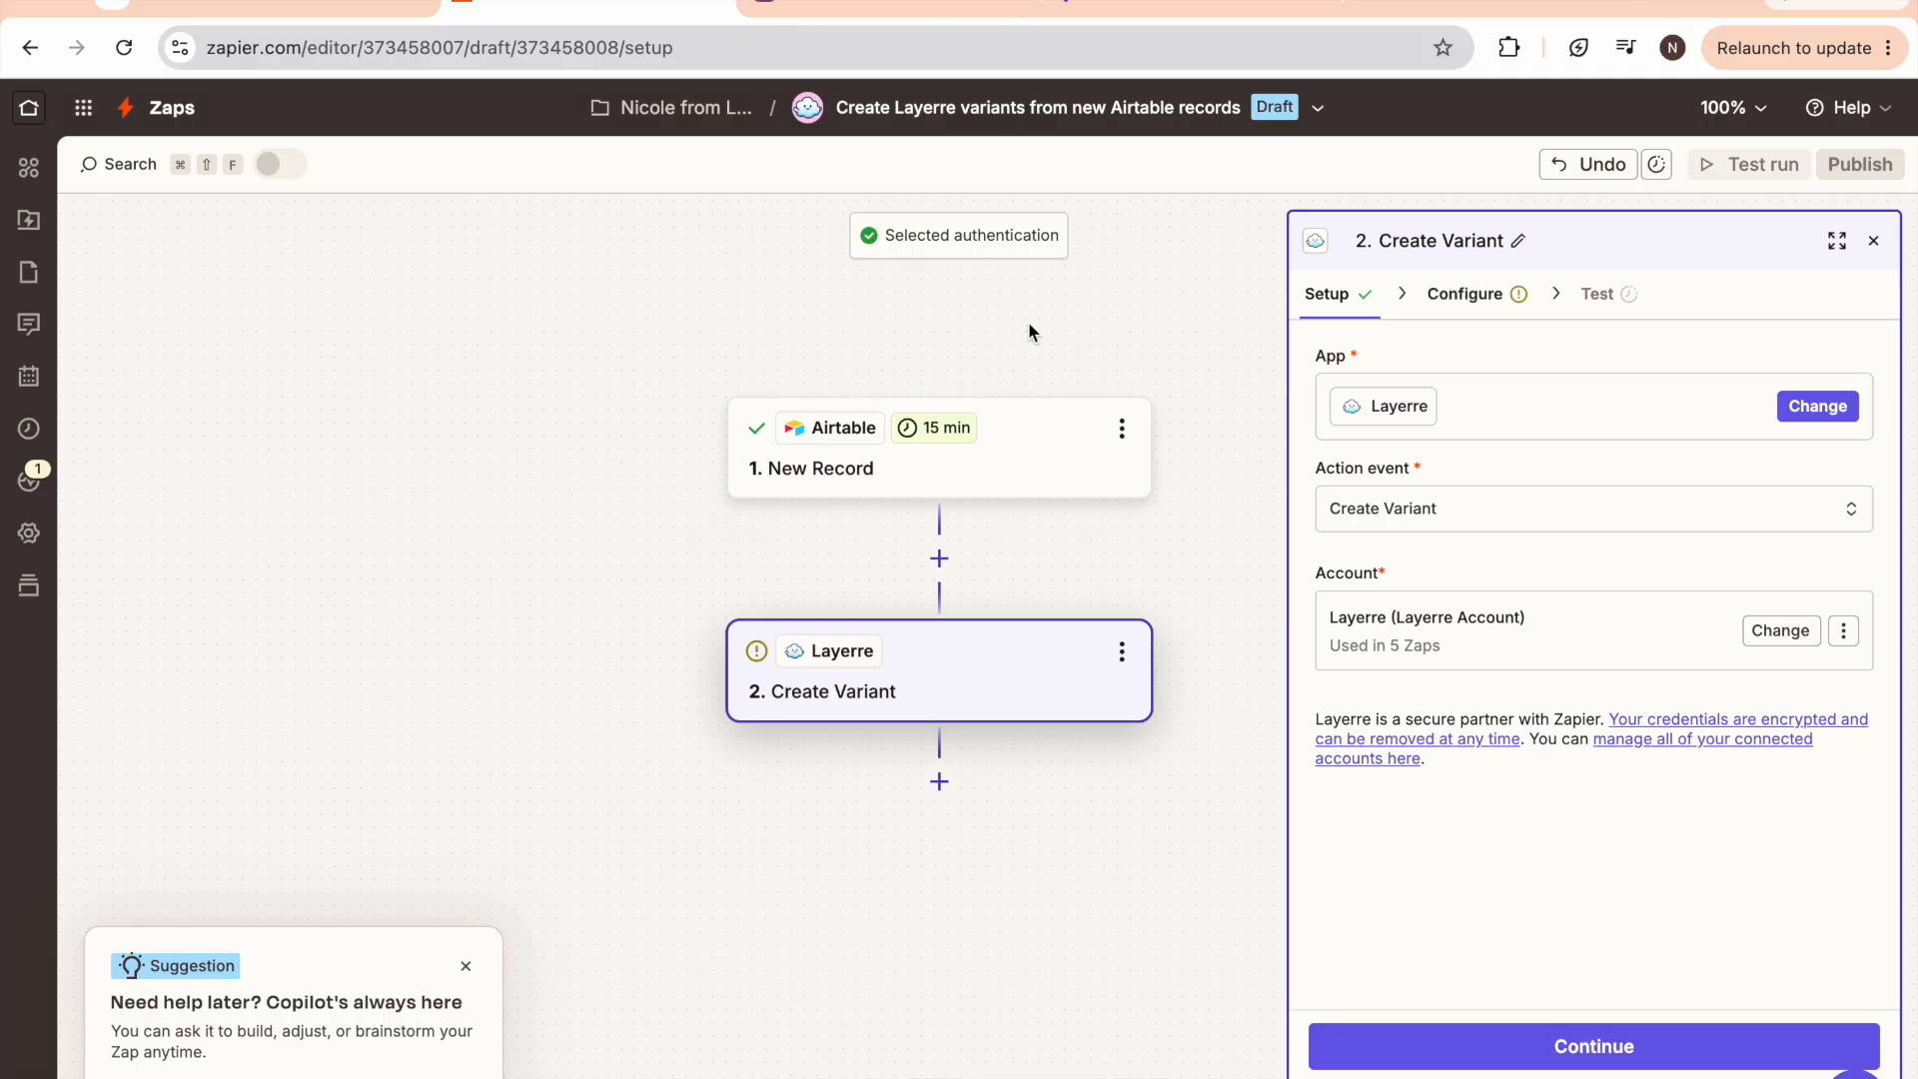
Continue to the Create Variant configuration and open the available choices for Template ID
left_click(1516, 1046)
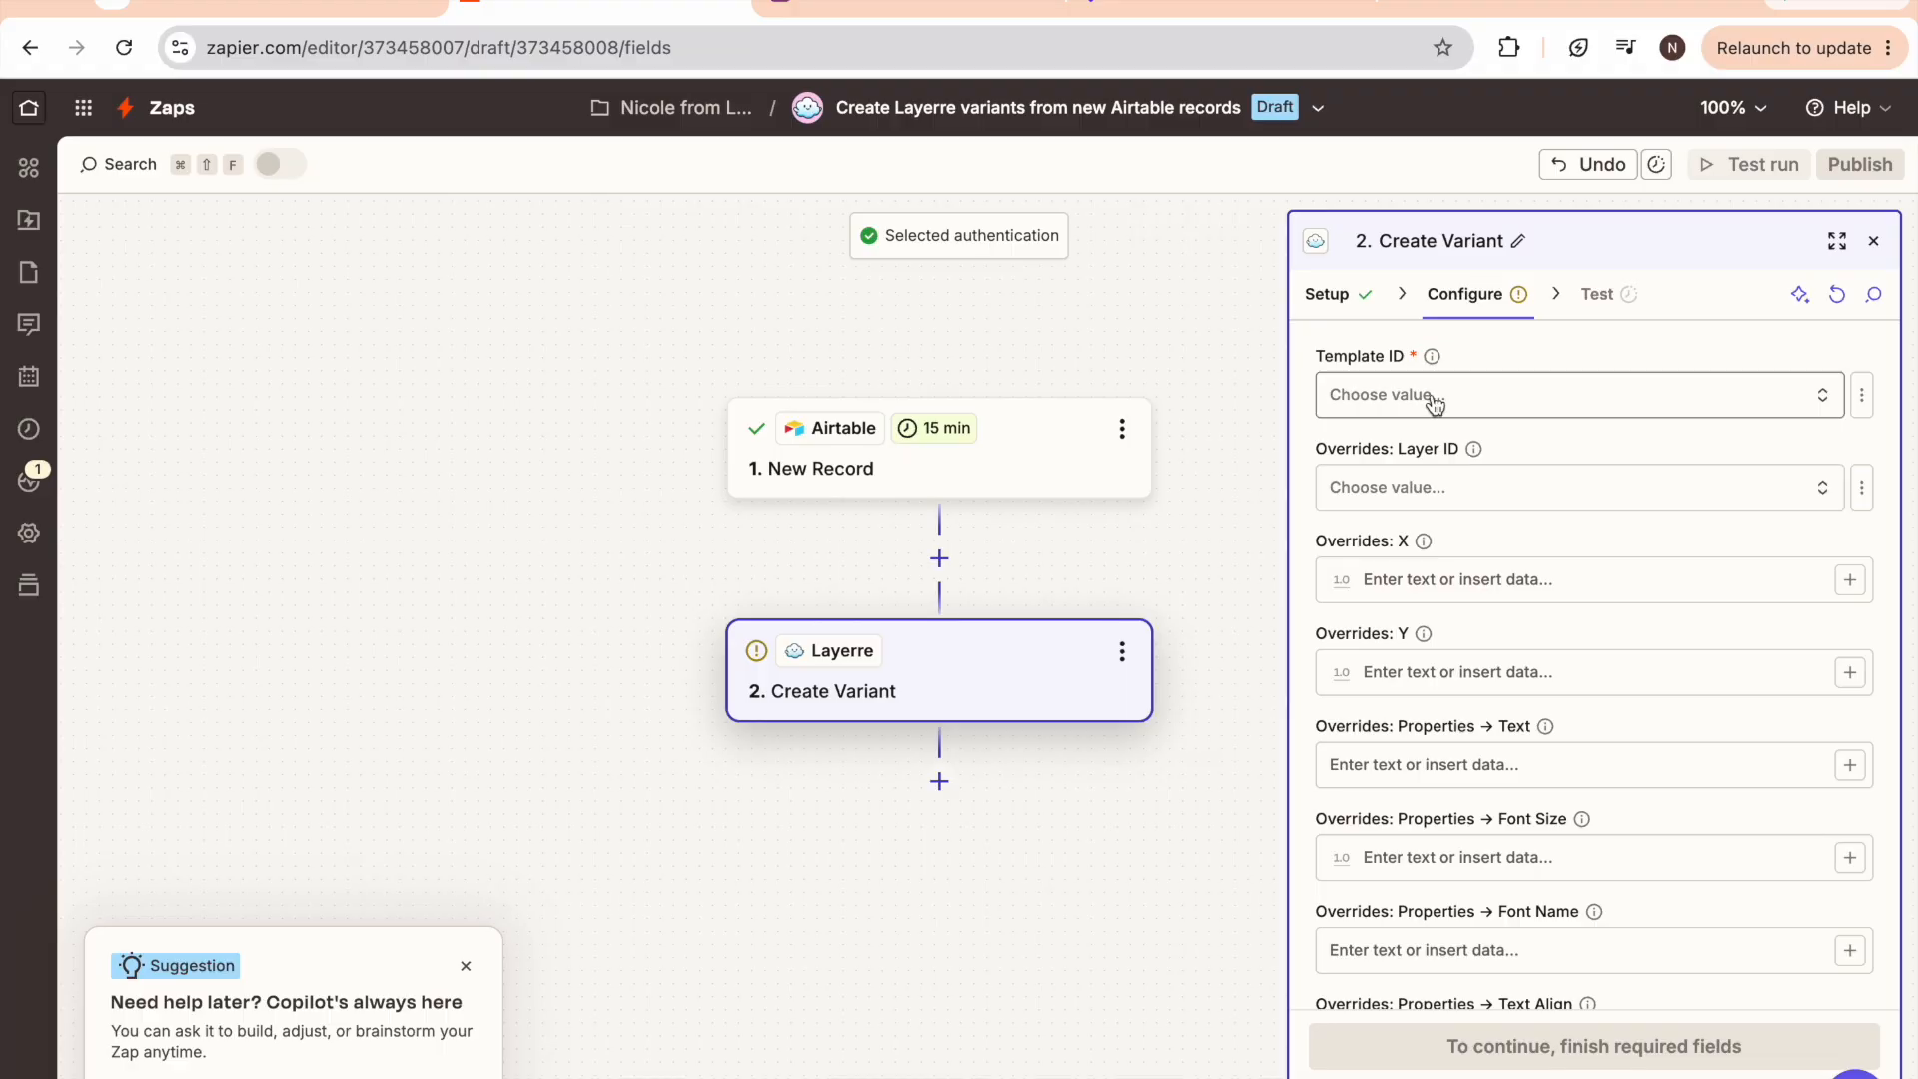
left_click_drag(1149, 570, 998, 602)
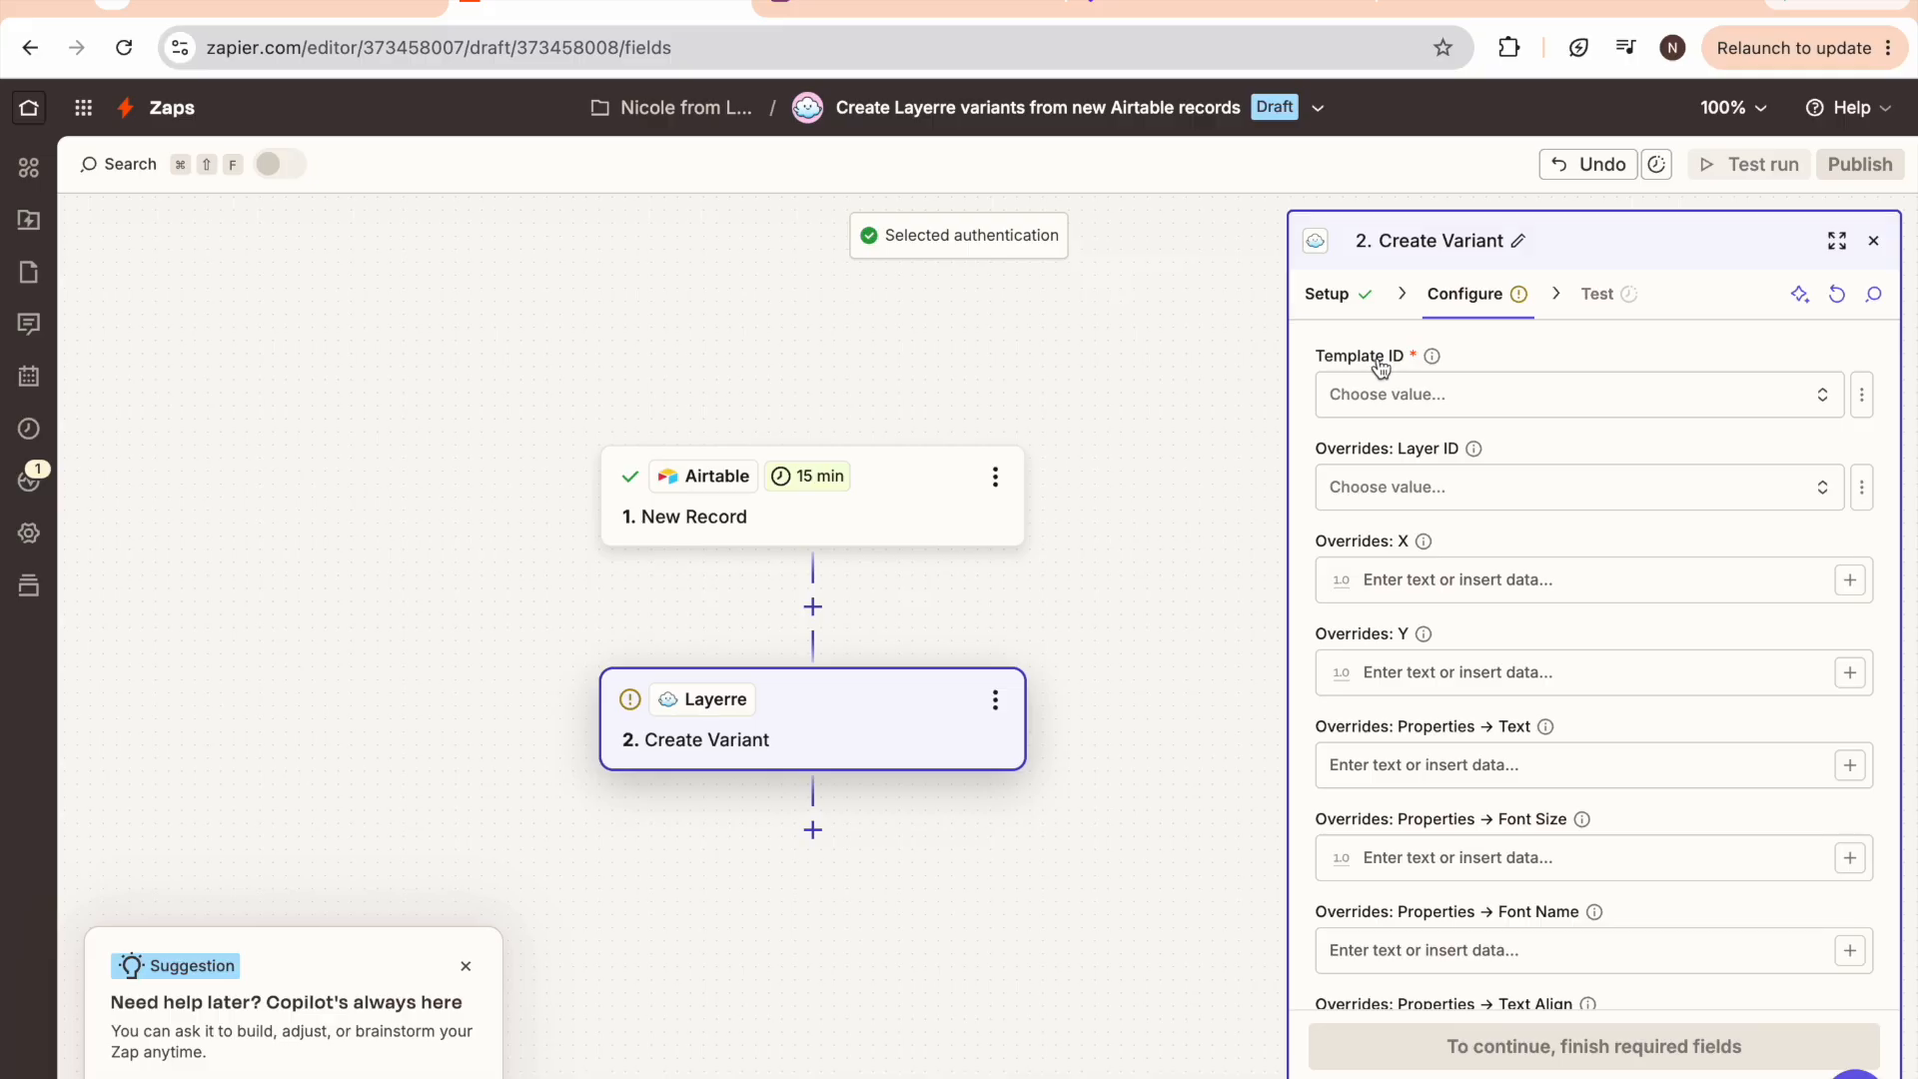
left_click(1384, 393)
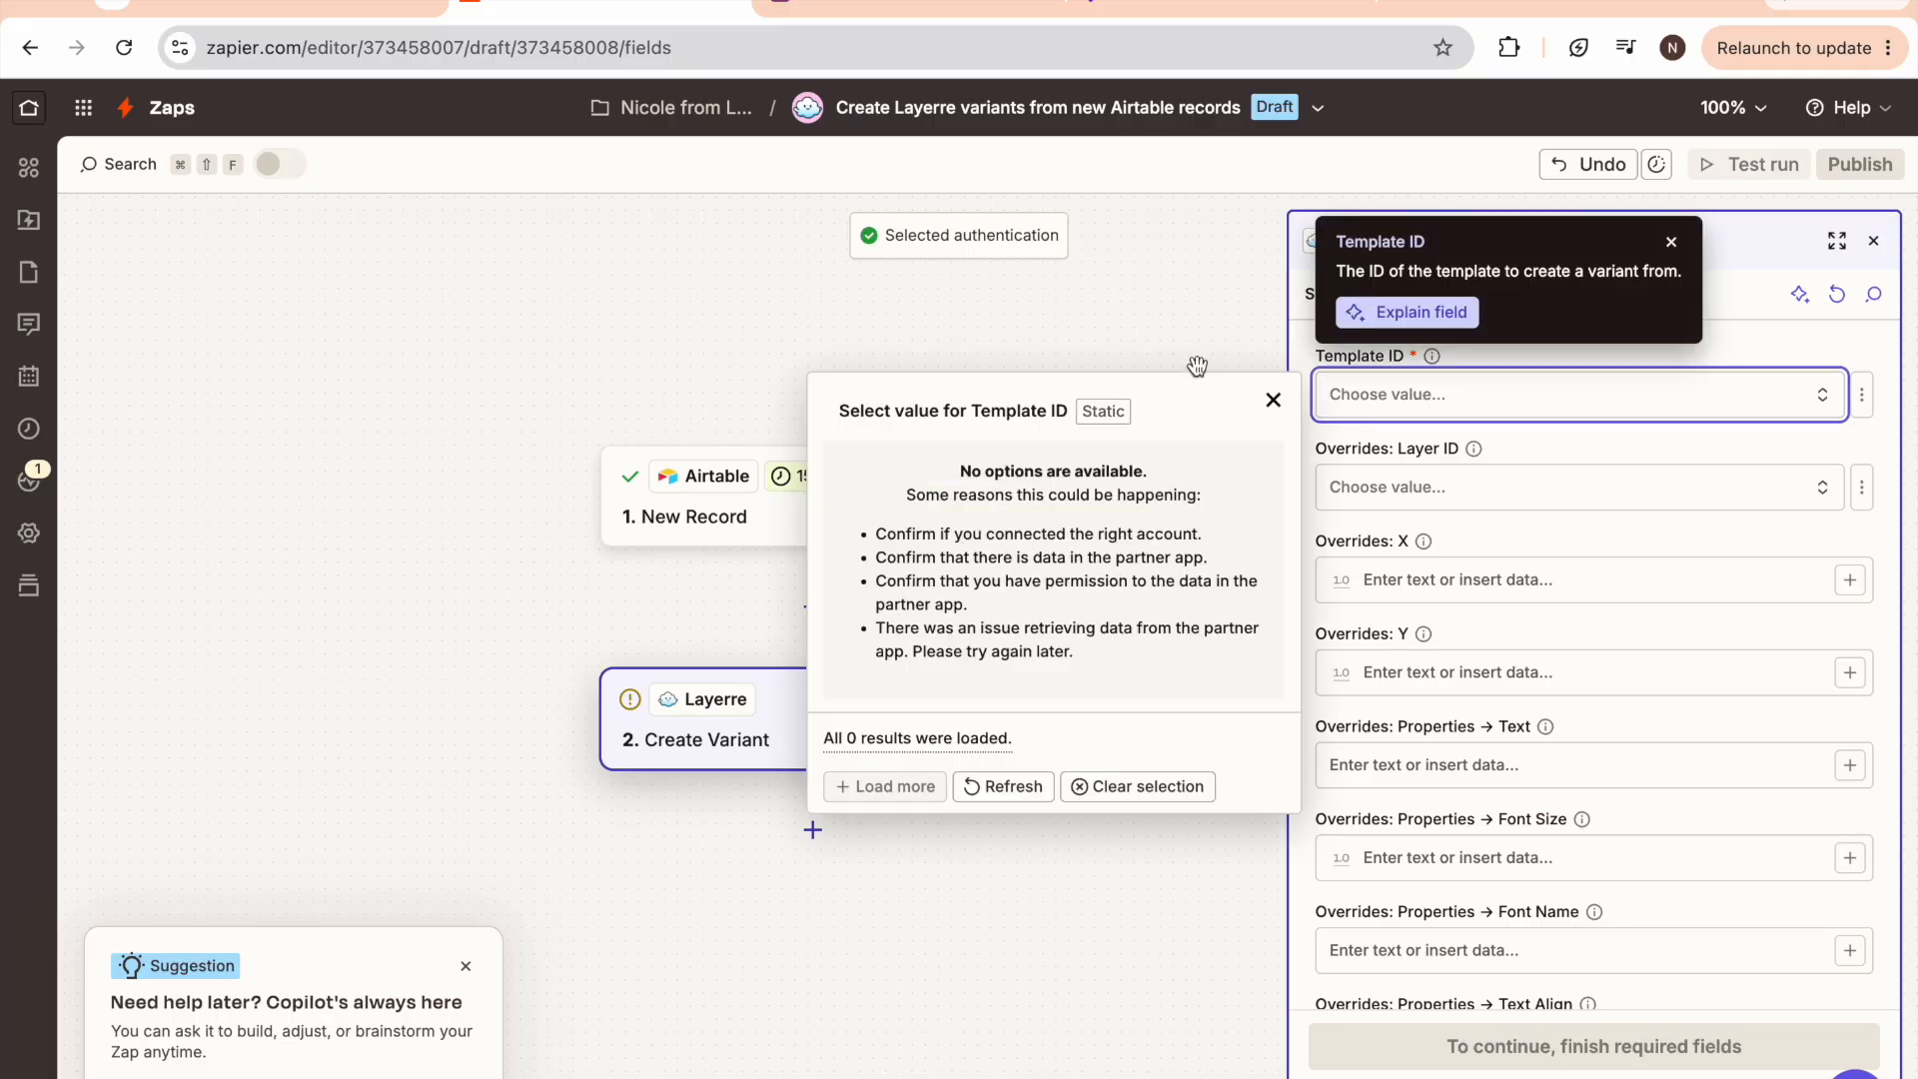
Switch to the Blue Vintage Polaroid Frame Instagram Post Portrait design in Canva and copy its sharing link
left_click(1167, 6)
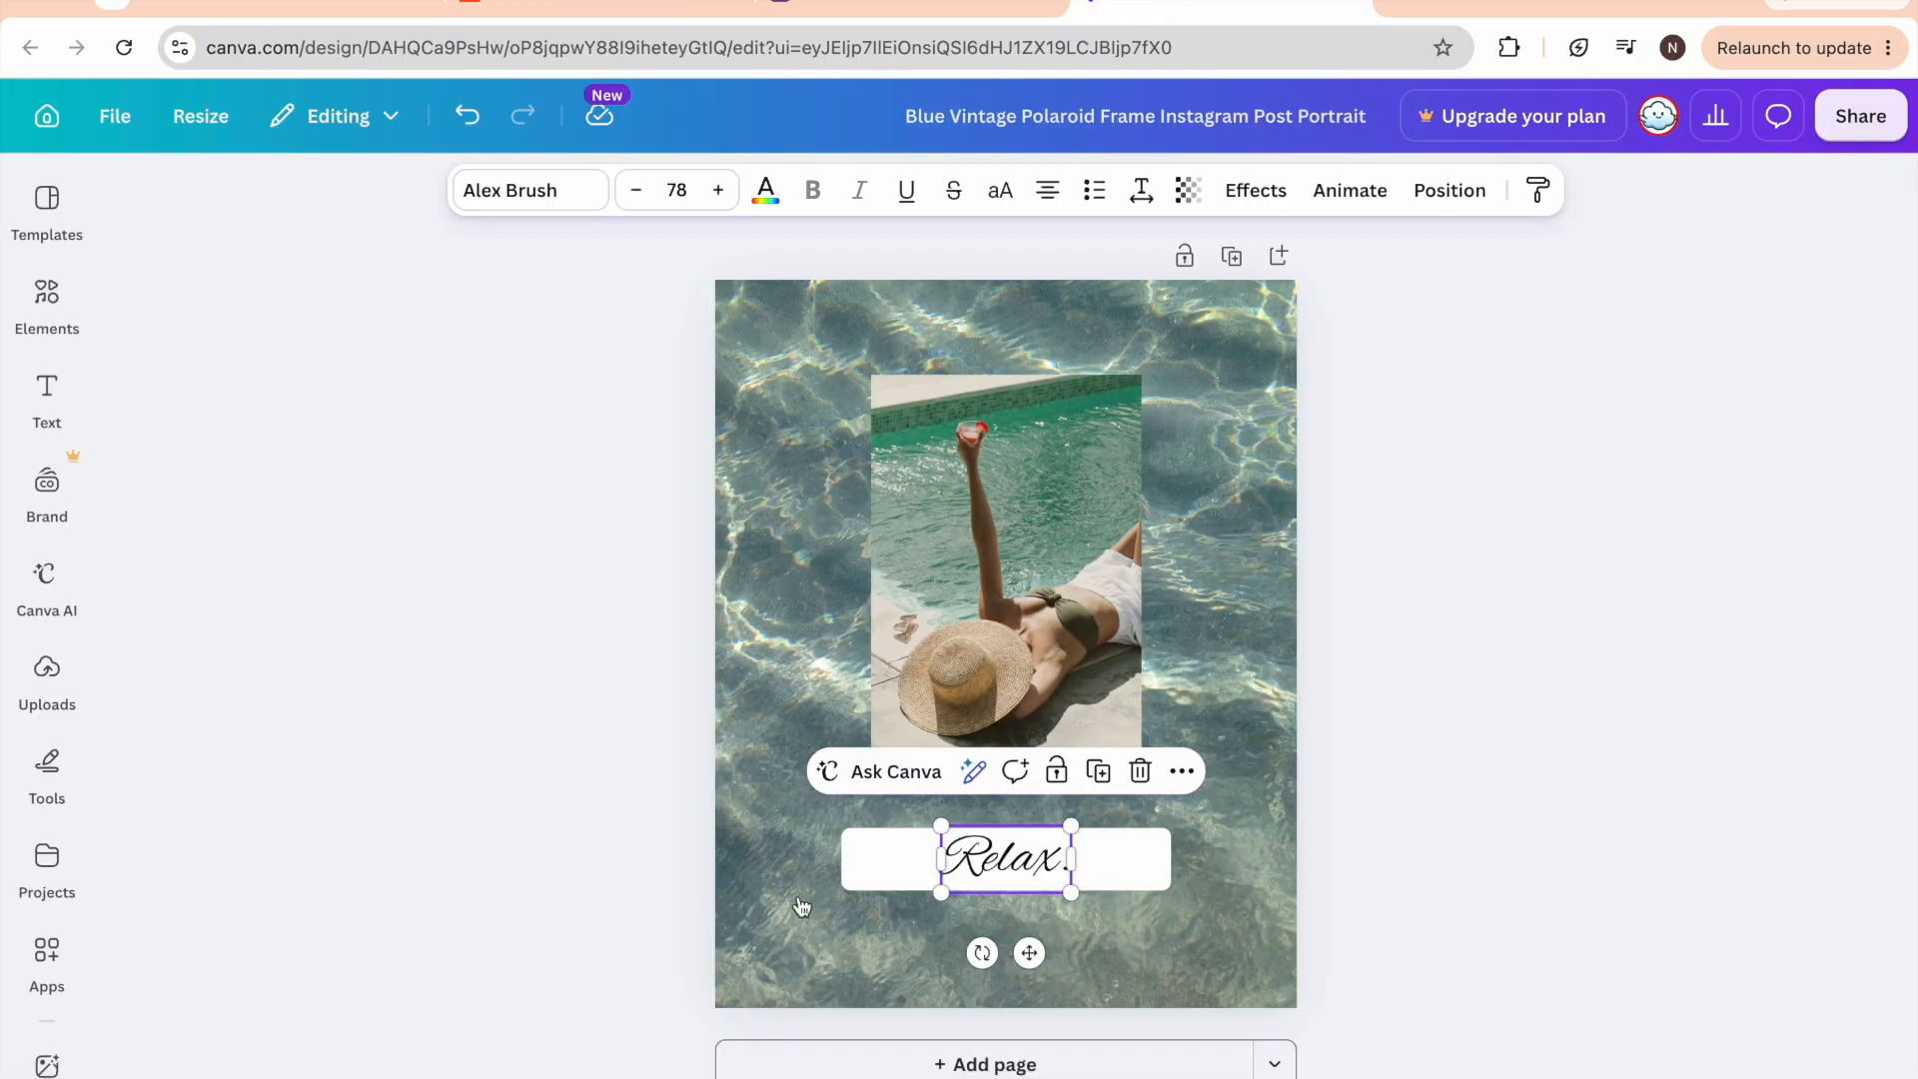
left_click(679, 412)
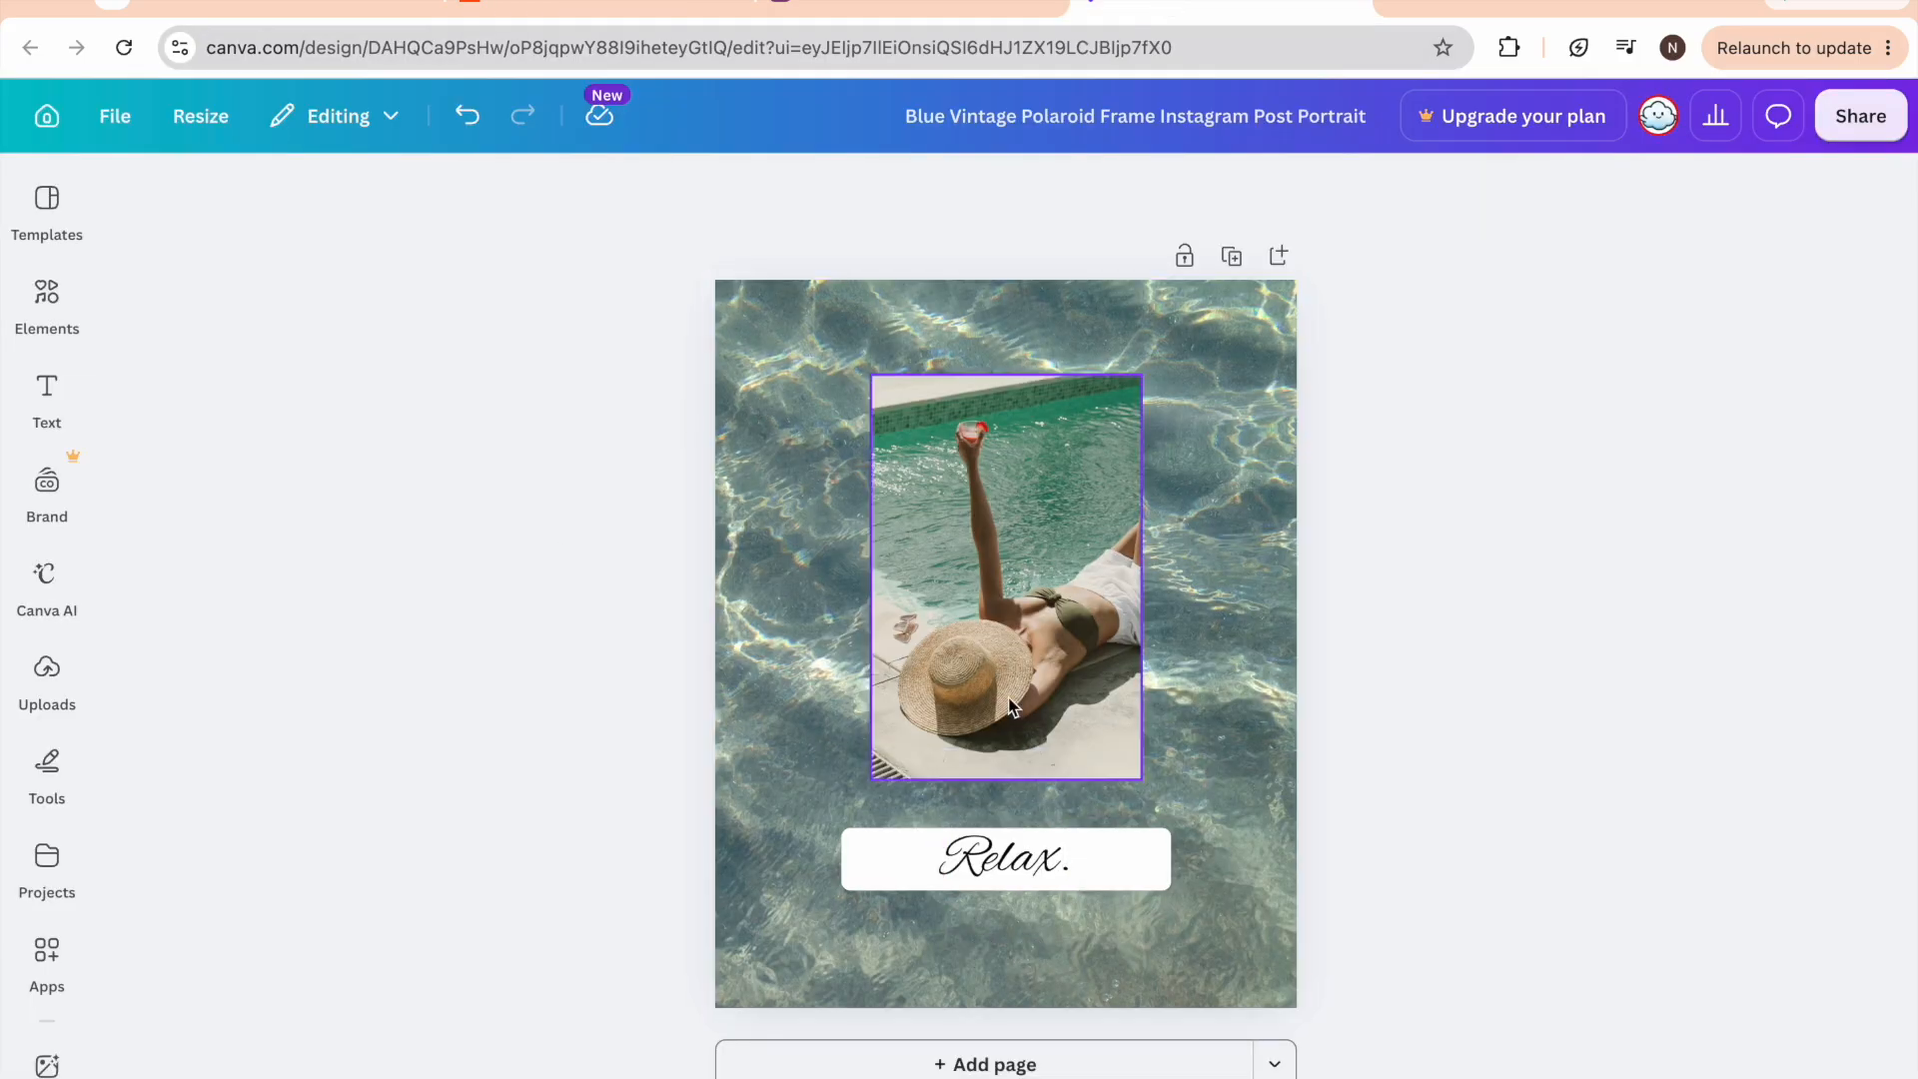
left_click(1897, 121)
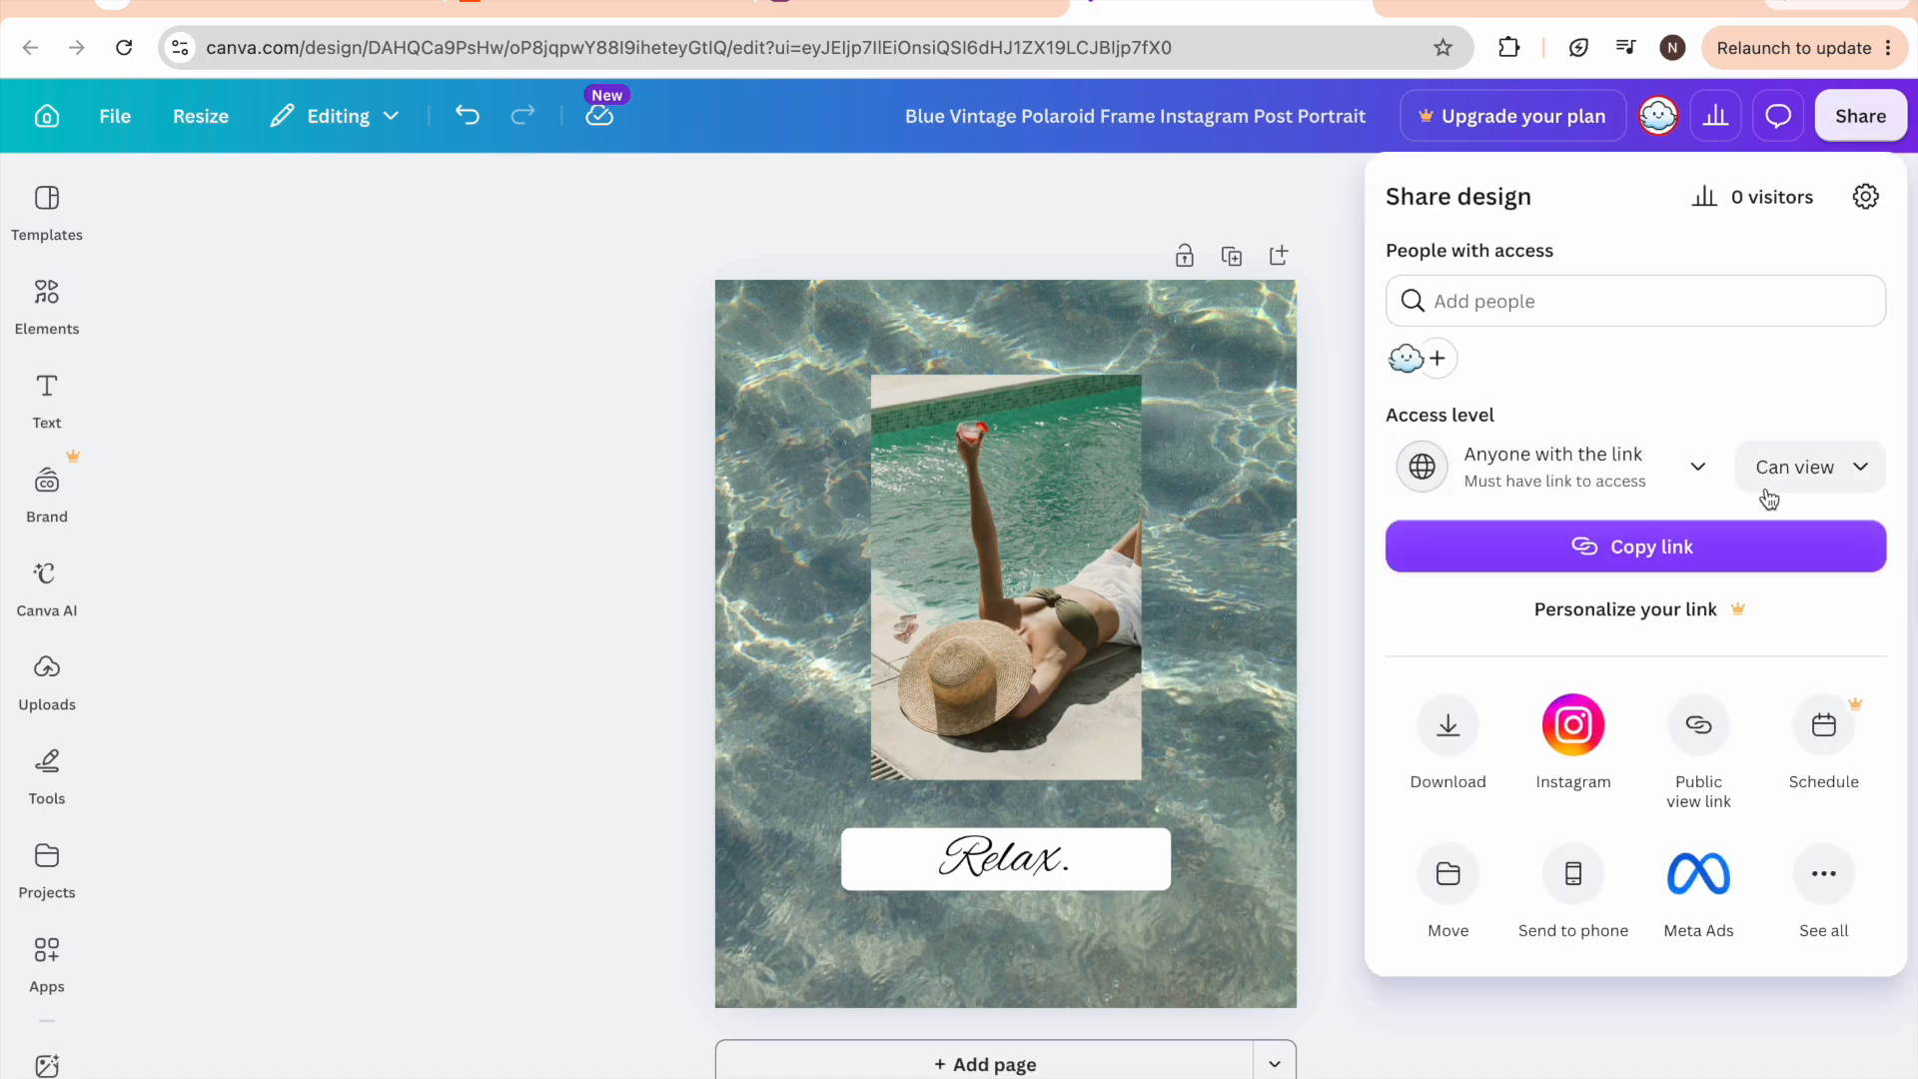
left_click(1594, 545)
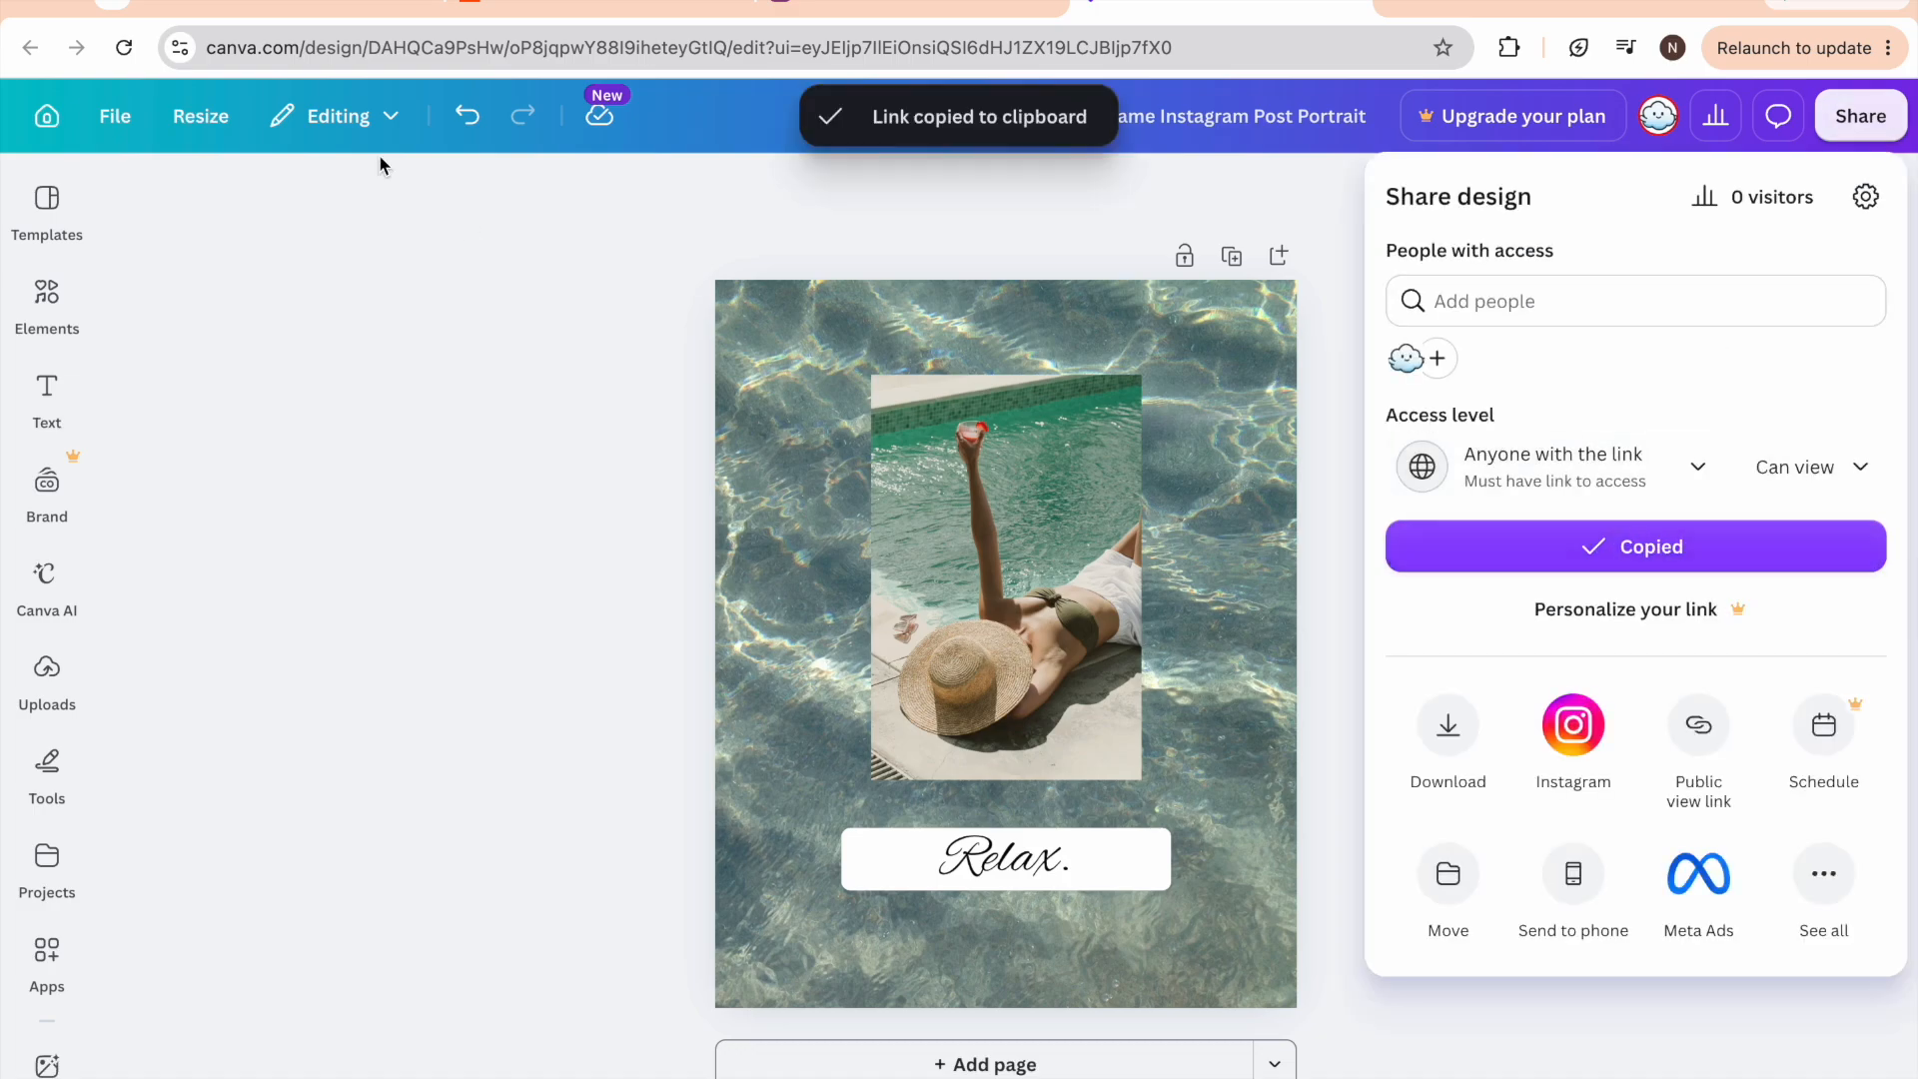
Import the Canva design into Layerre from the dashboard using the copied link, and look over the imported template
left_click(289, 8)
left_click(85, 261)
left_click(606, 215)
key("ctrl+v")
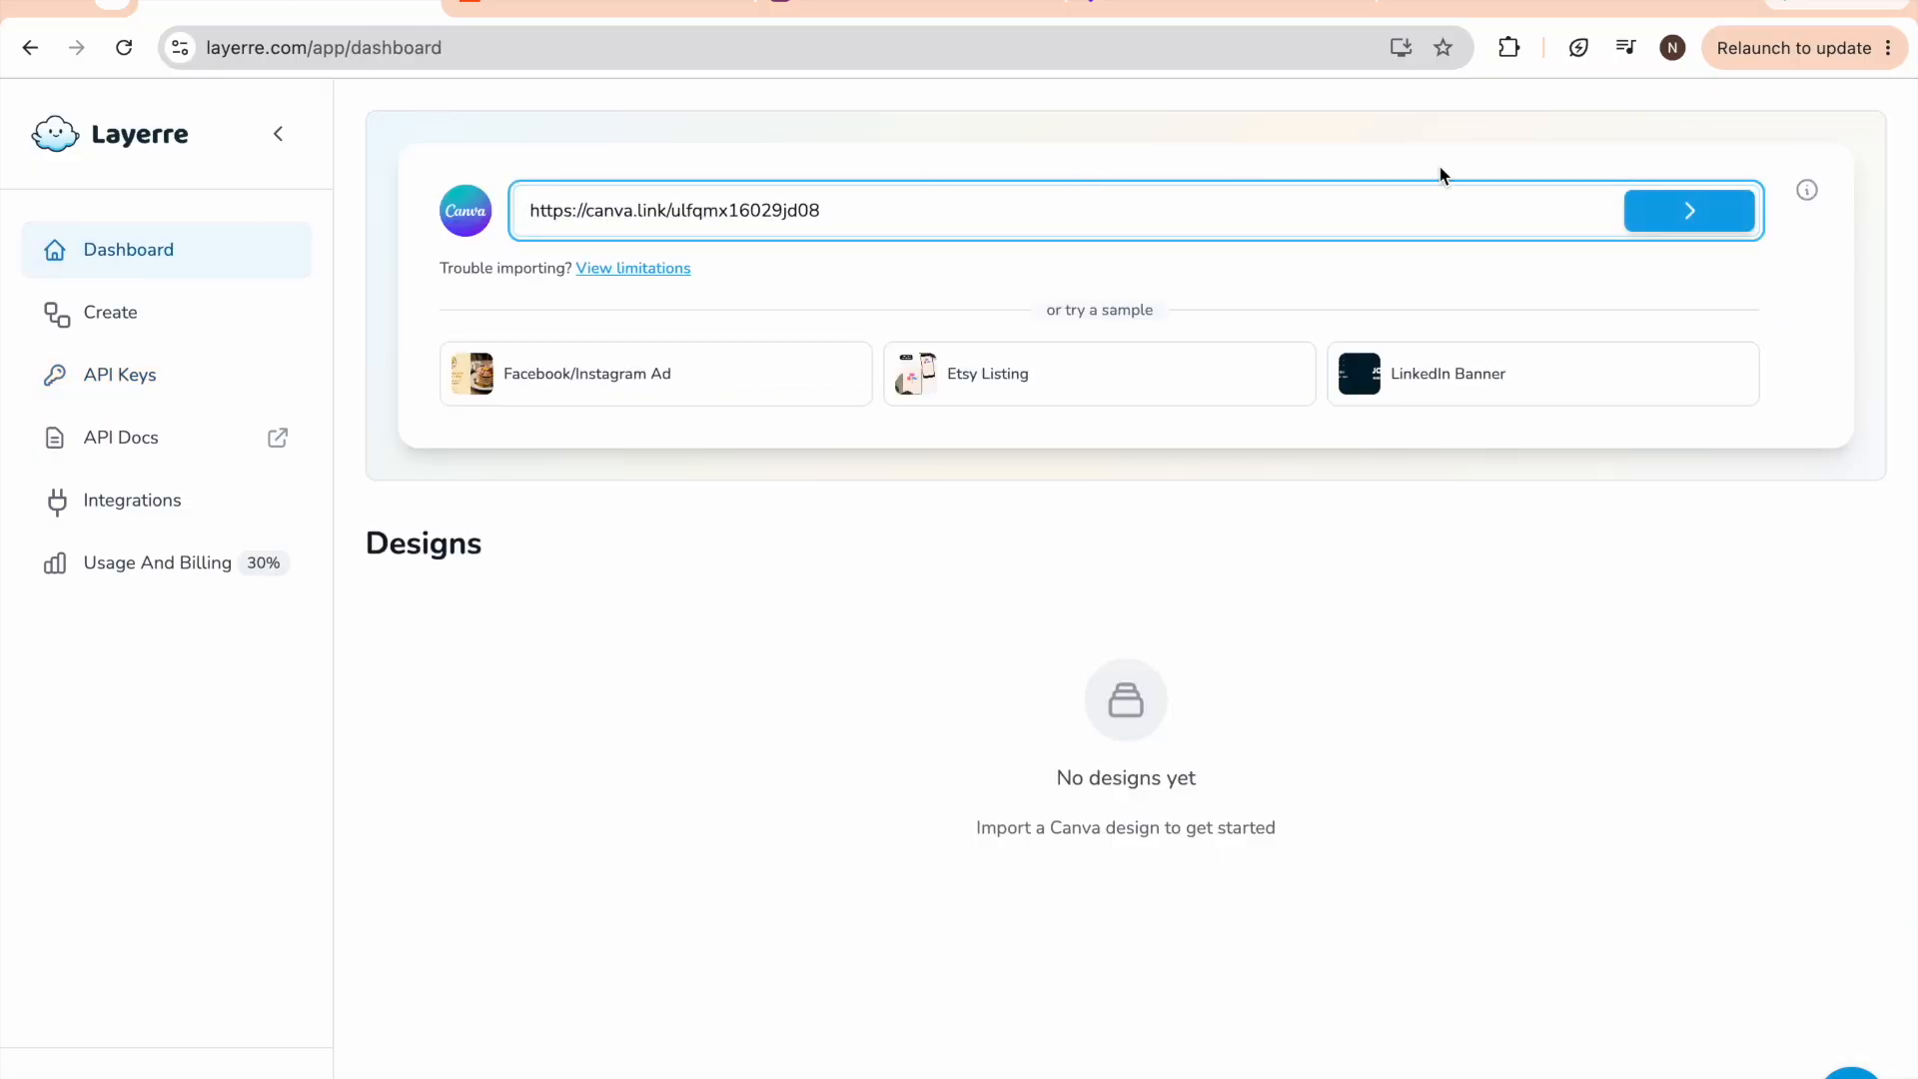
left_click(1682, 209)
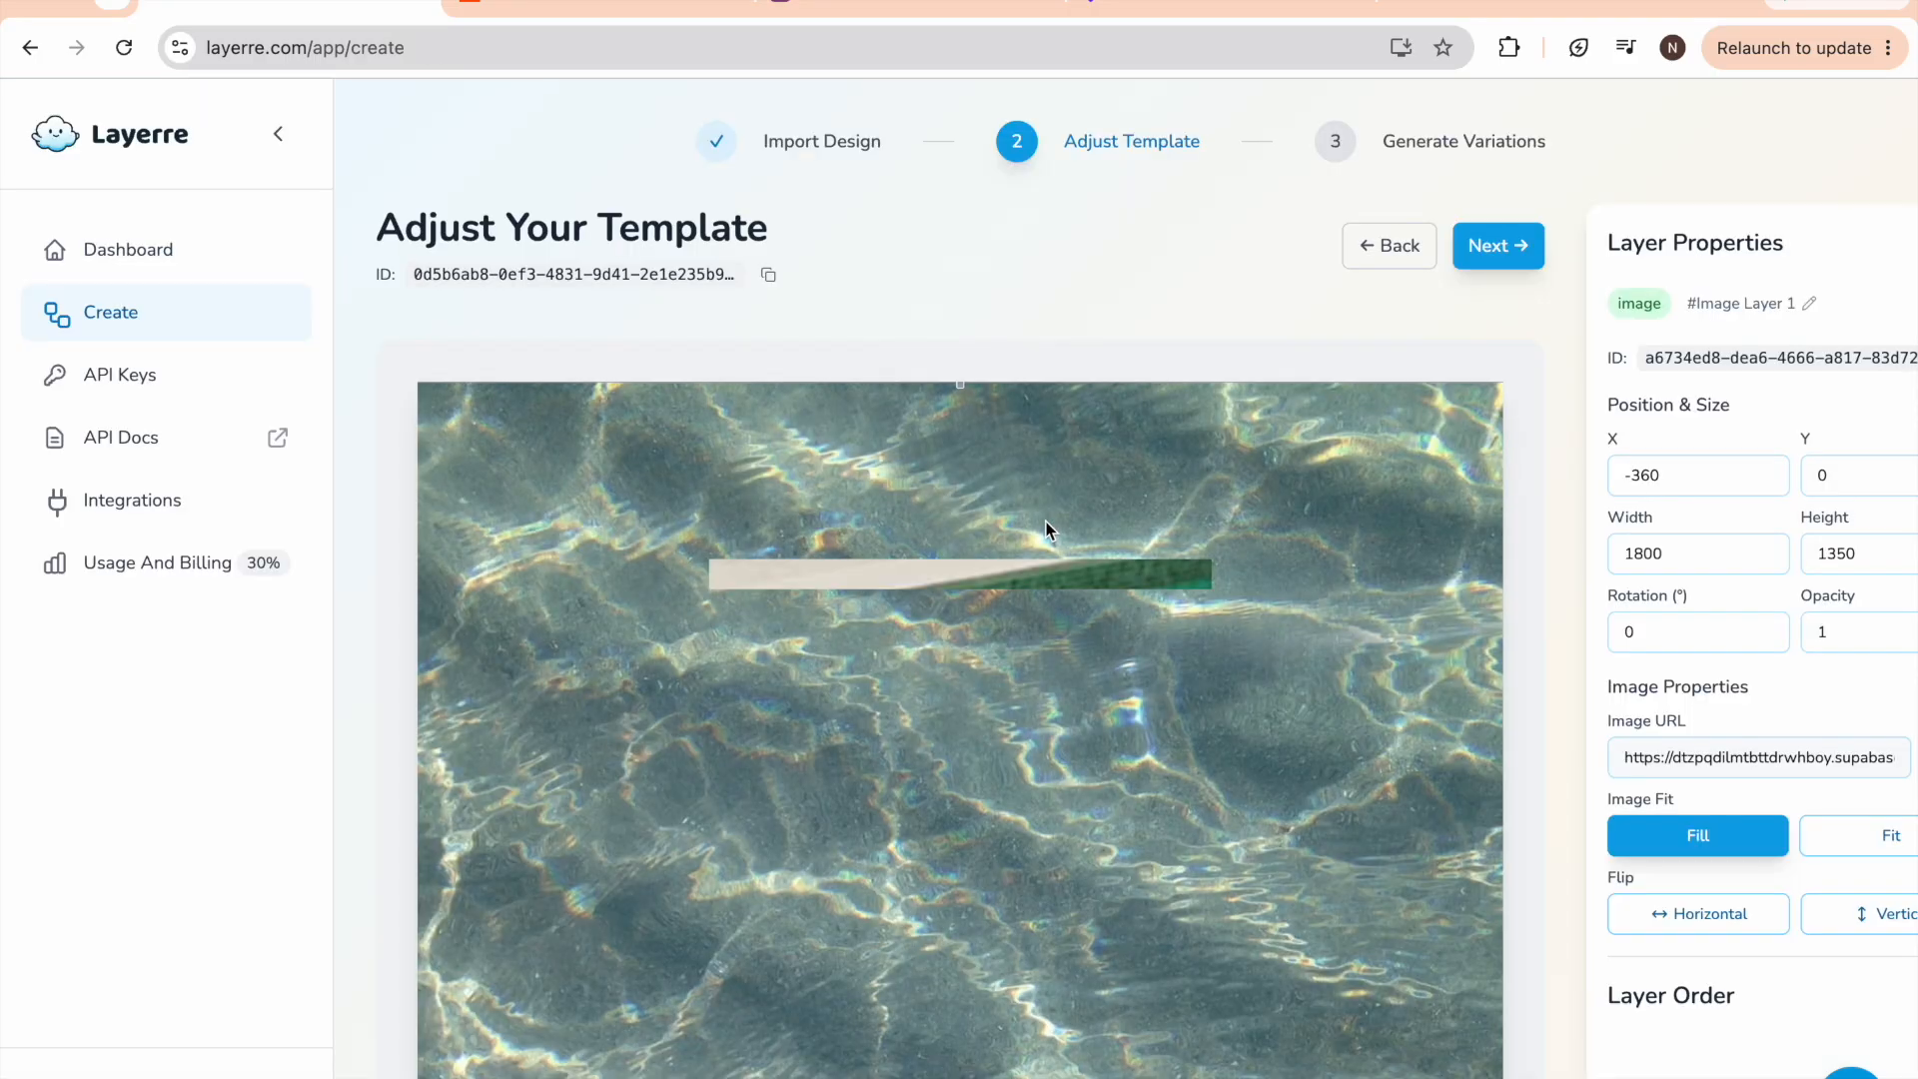
scroll(1046, 521, "down", 5)
scroll(1046, 521, "up", 5)
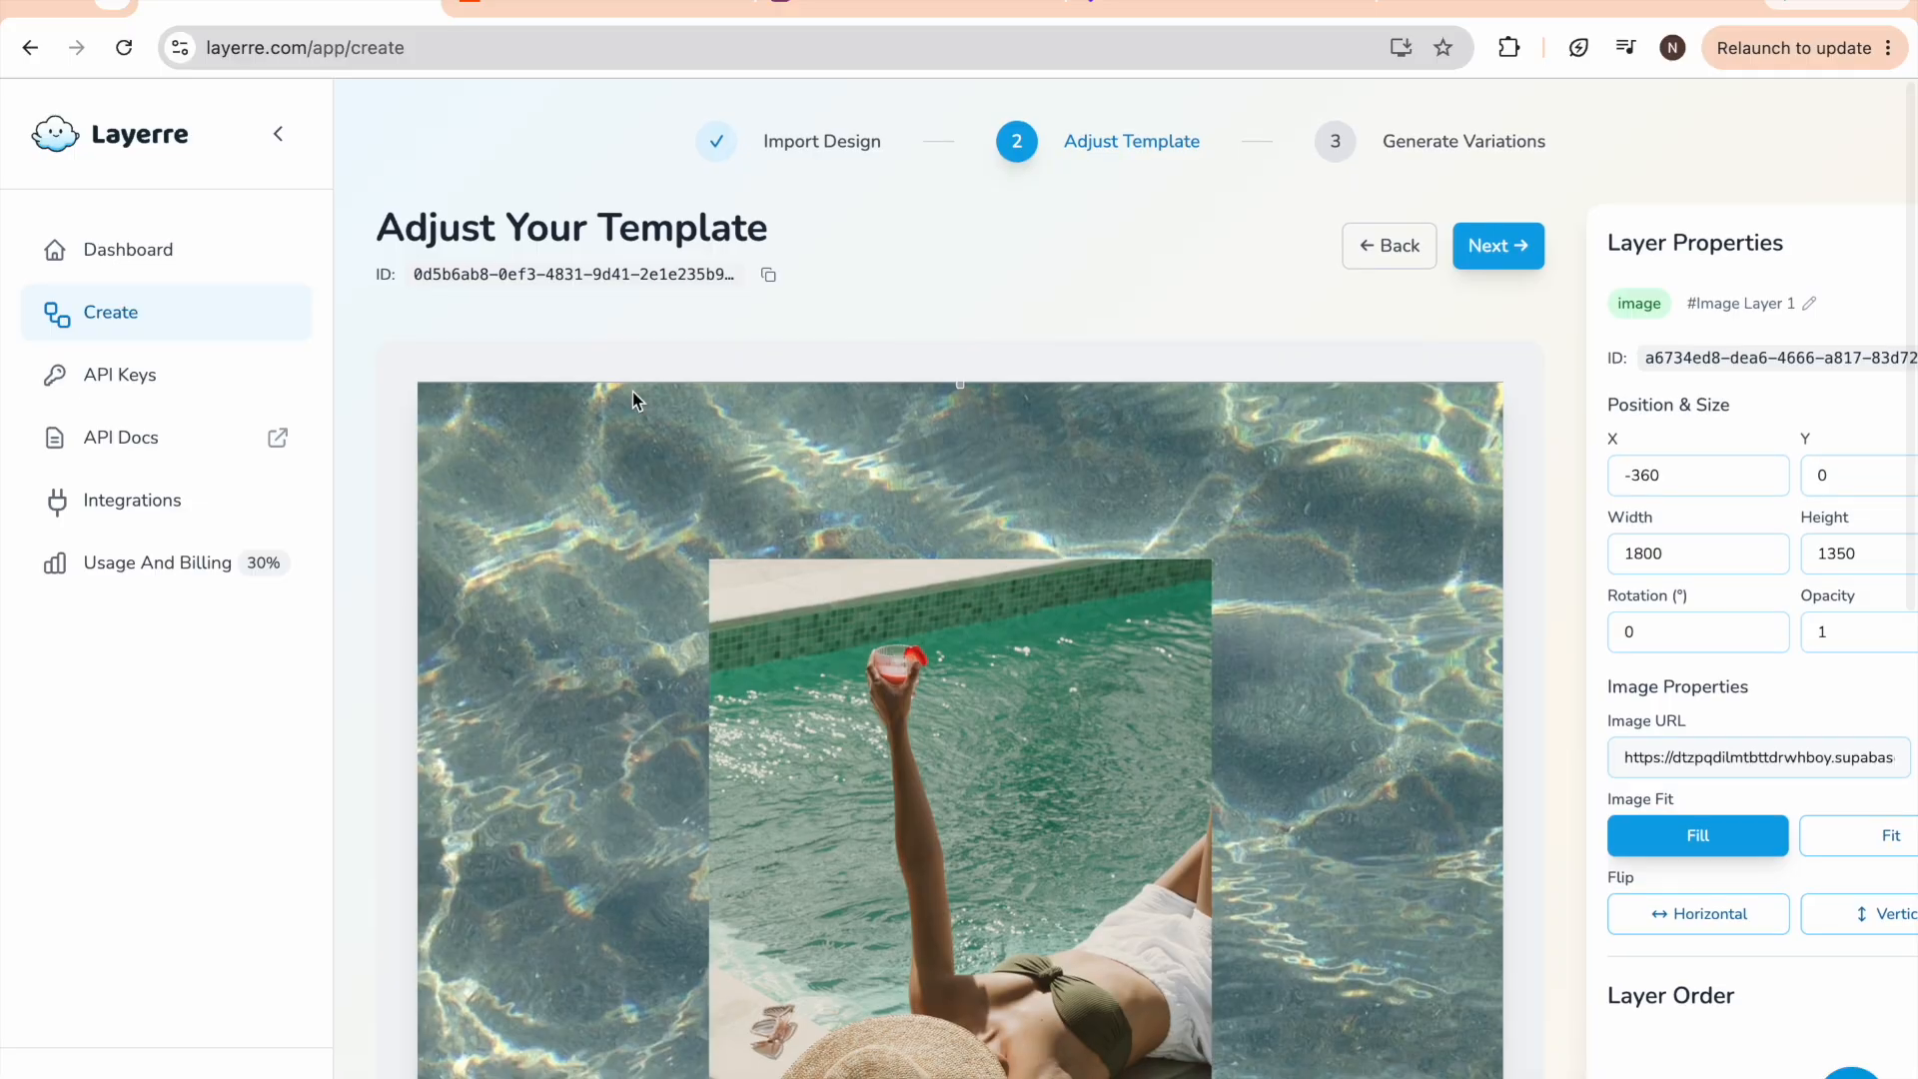
In the Zap, refresh the Template ID choices, select Blue Vintage Polaroid Frame Instagram Post Portrait, and add Text Layer 4 as an override layer
left_click(584, 5)
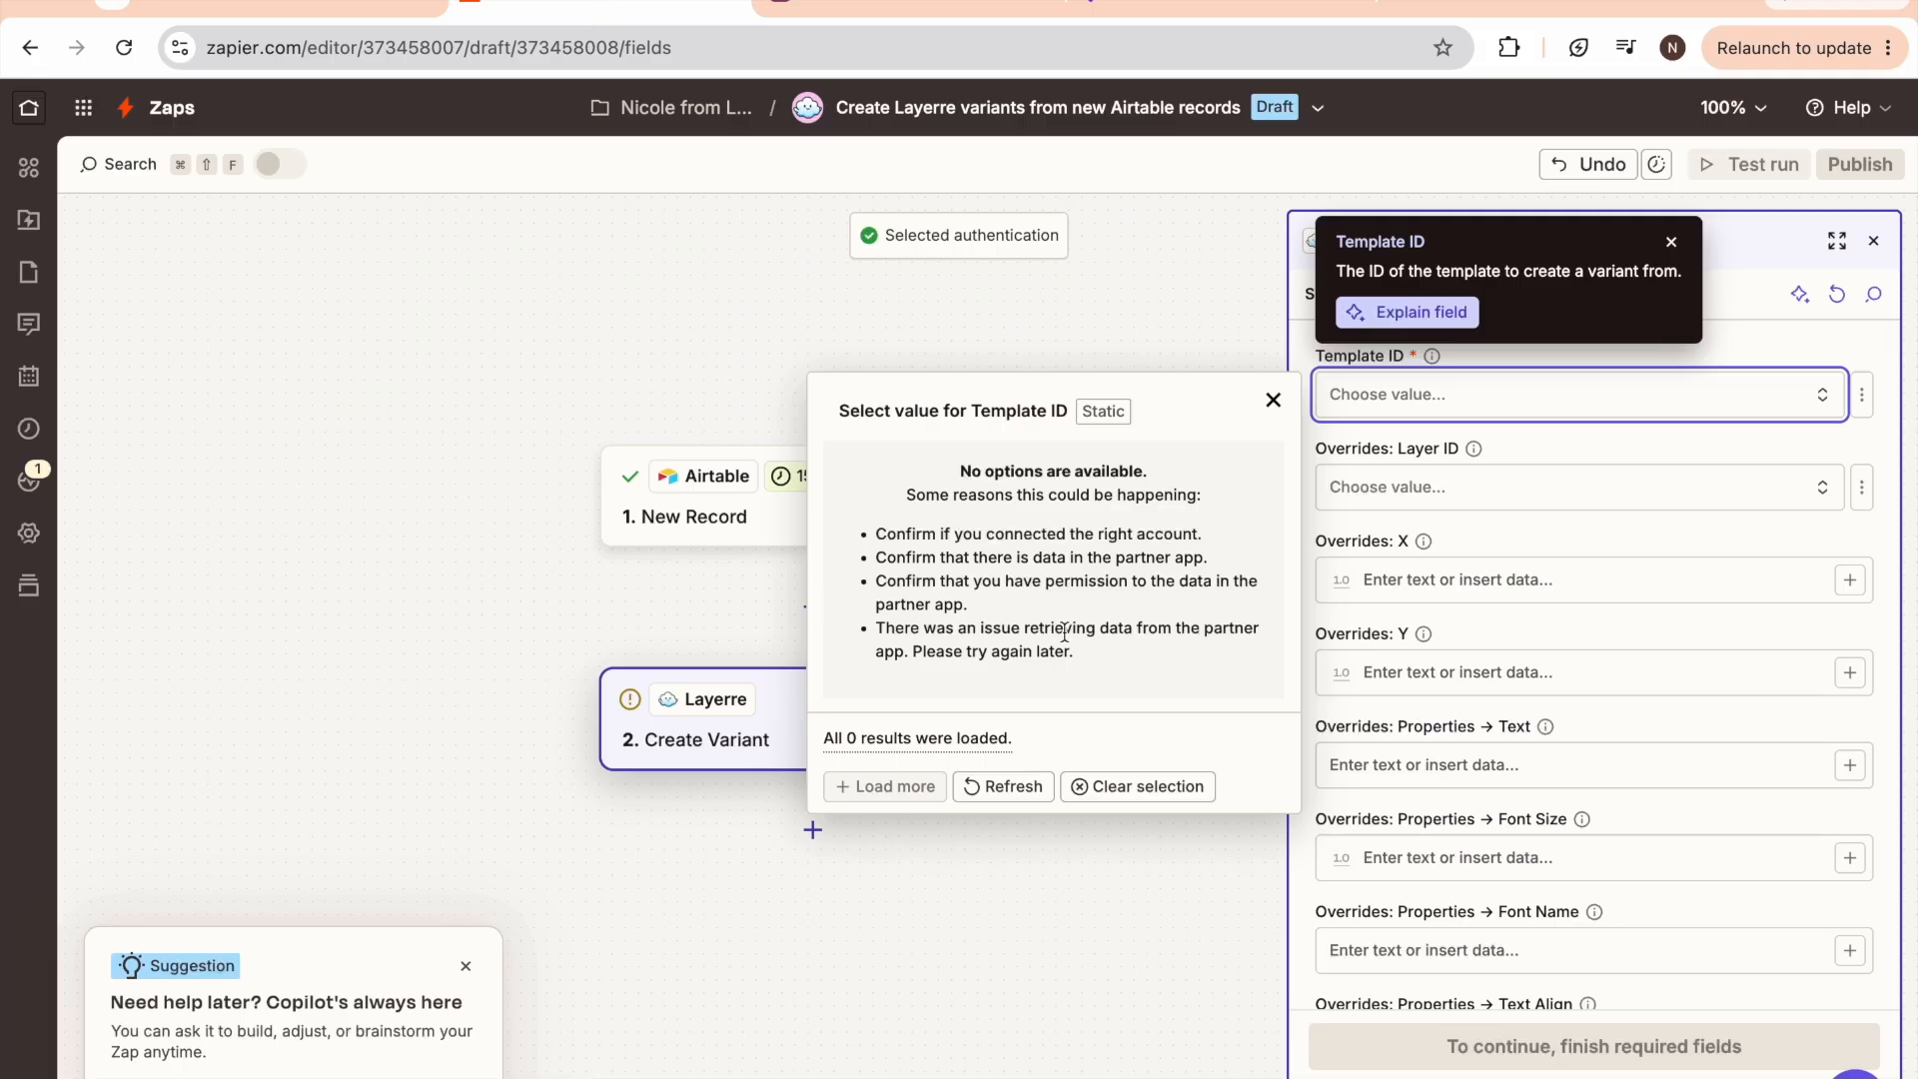
left_click(987, 788)
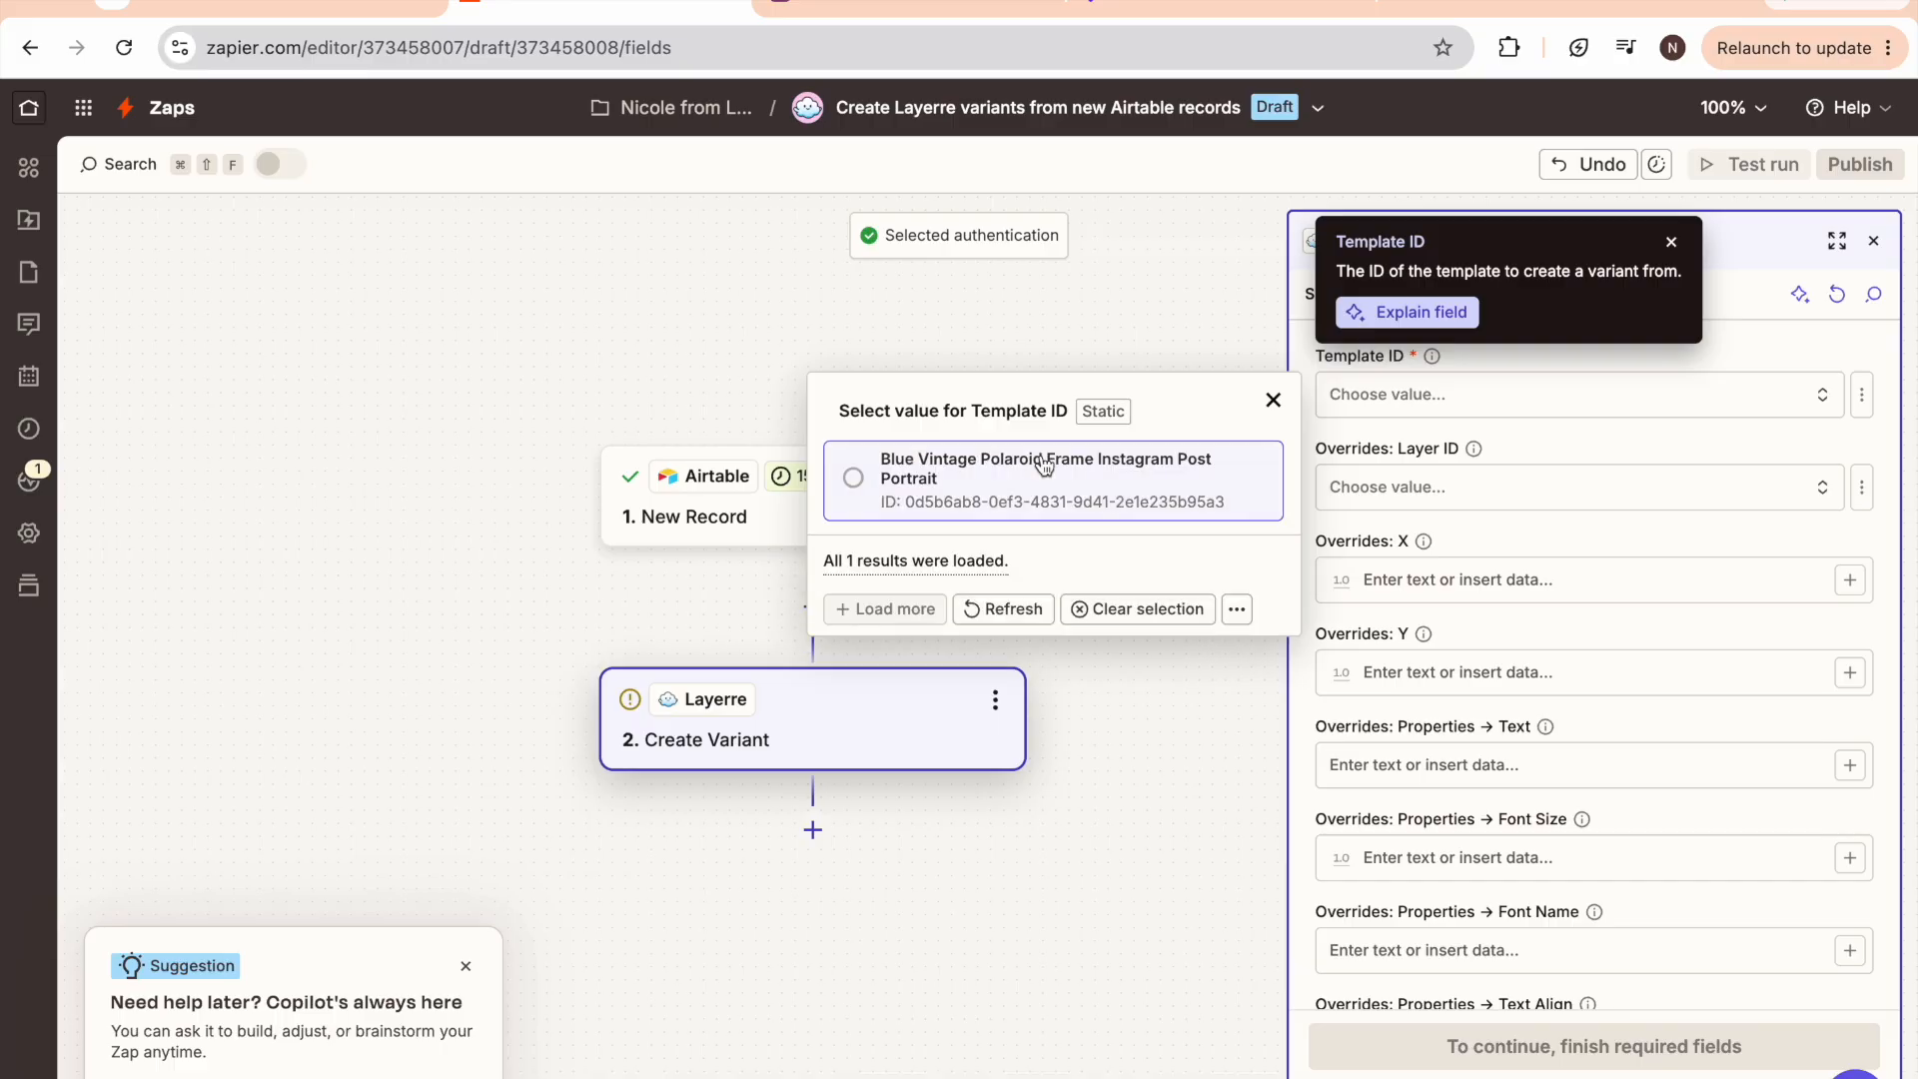
left_click(1043, 465)
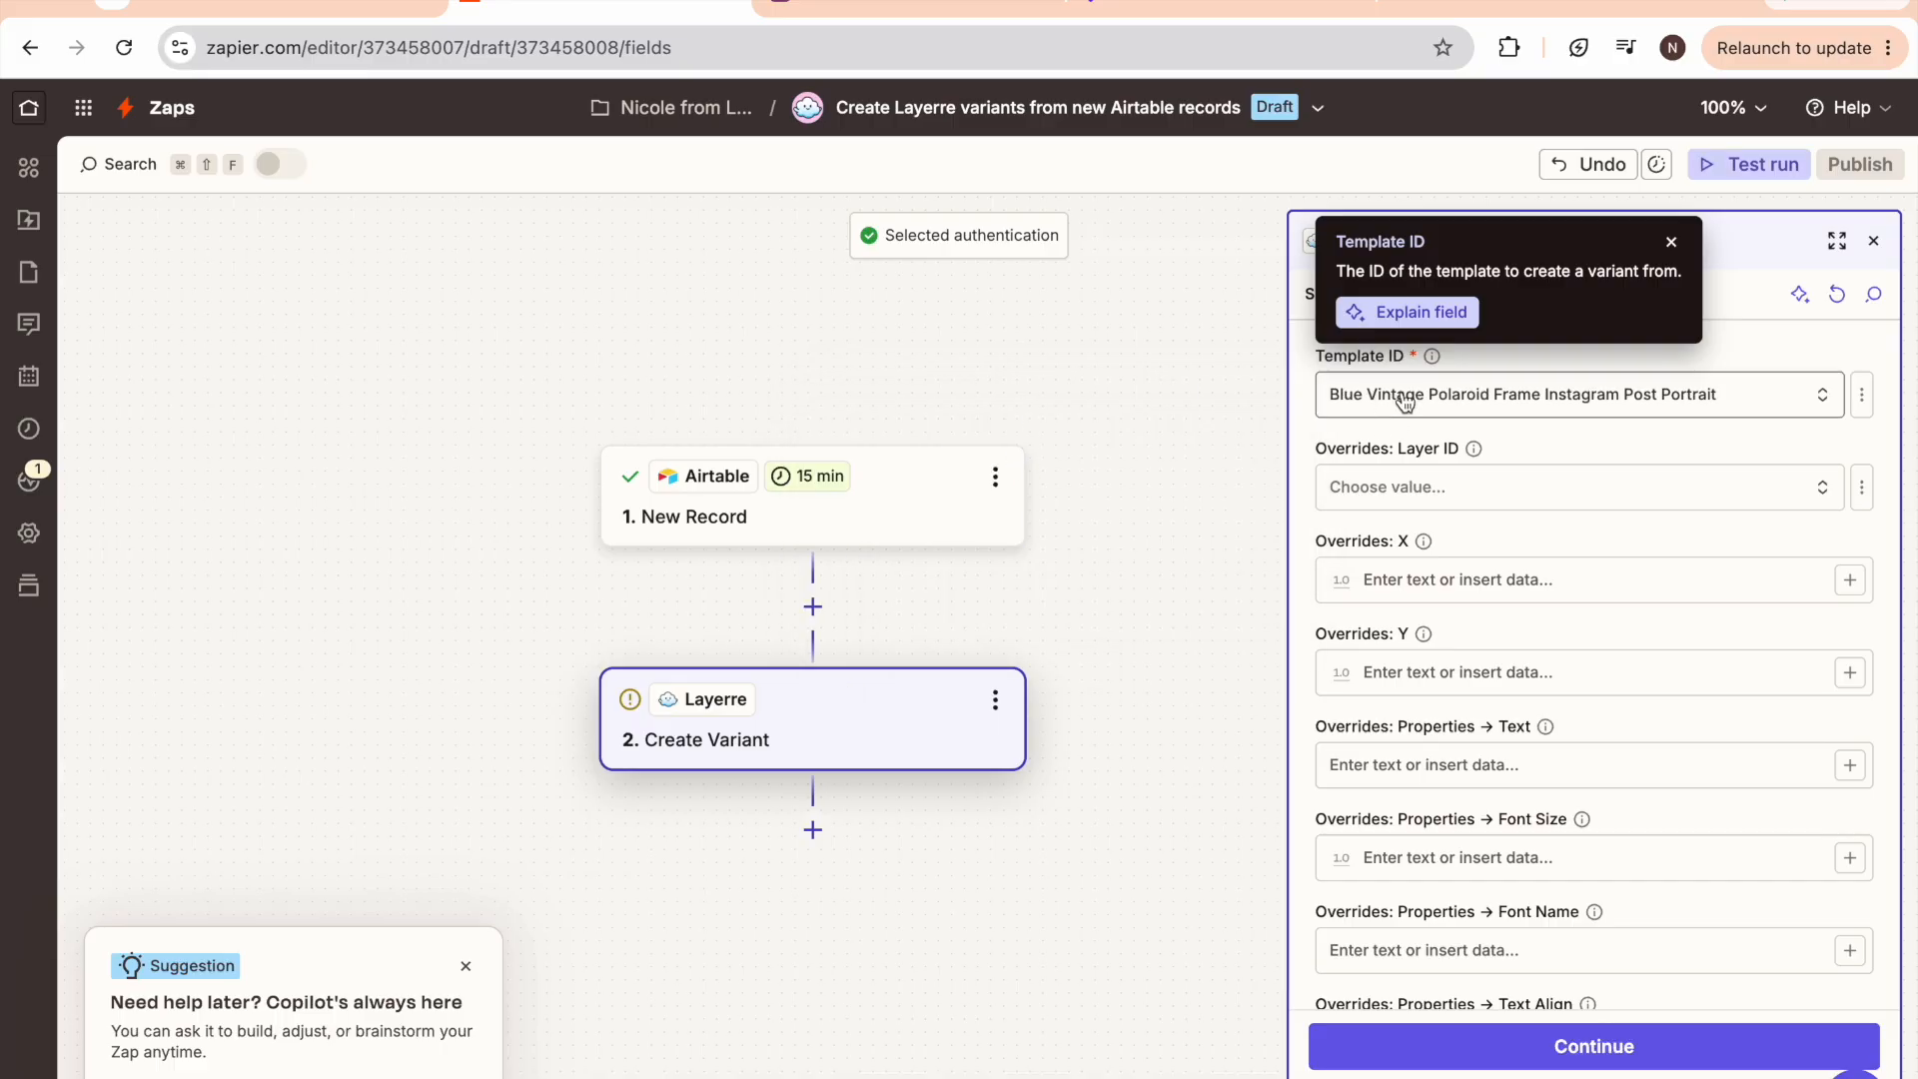
left_click(1671, 242)
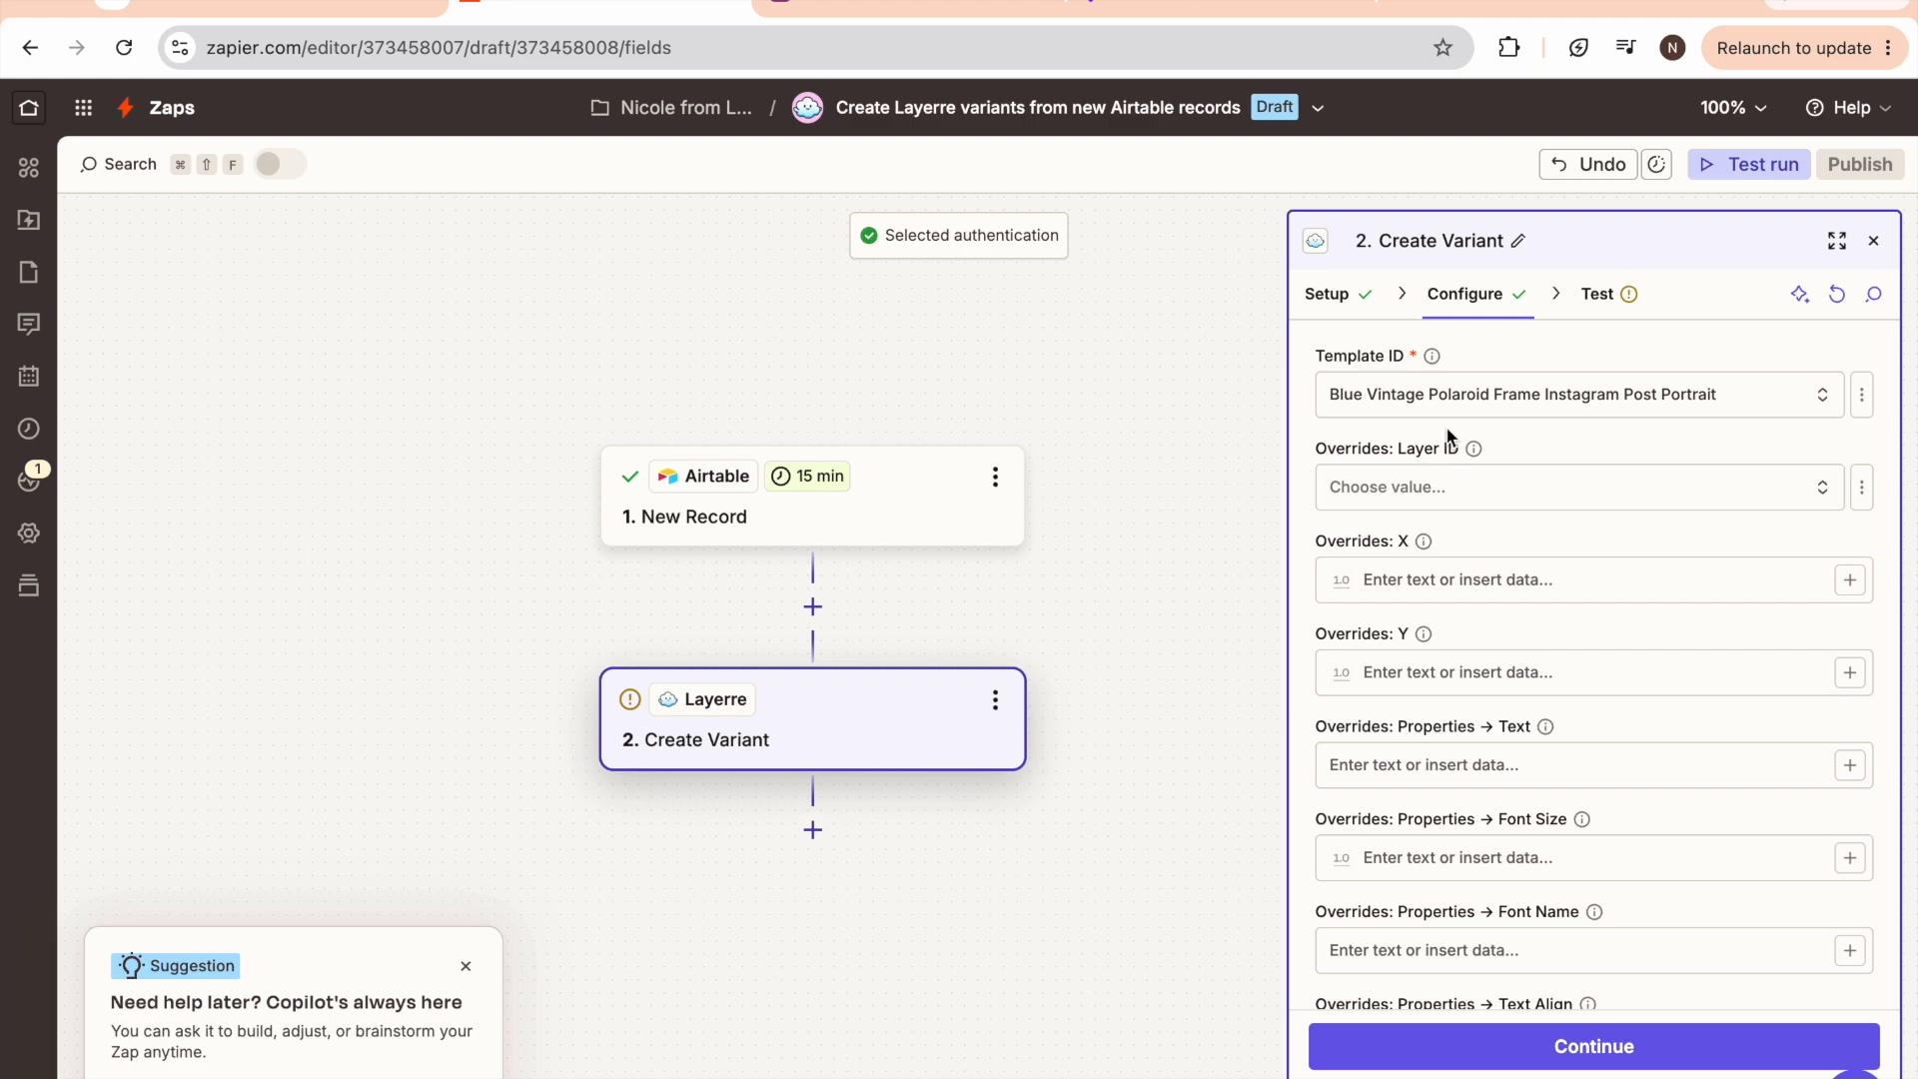
left_click(1368, 455)
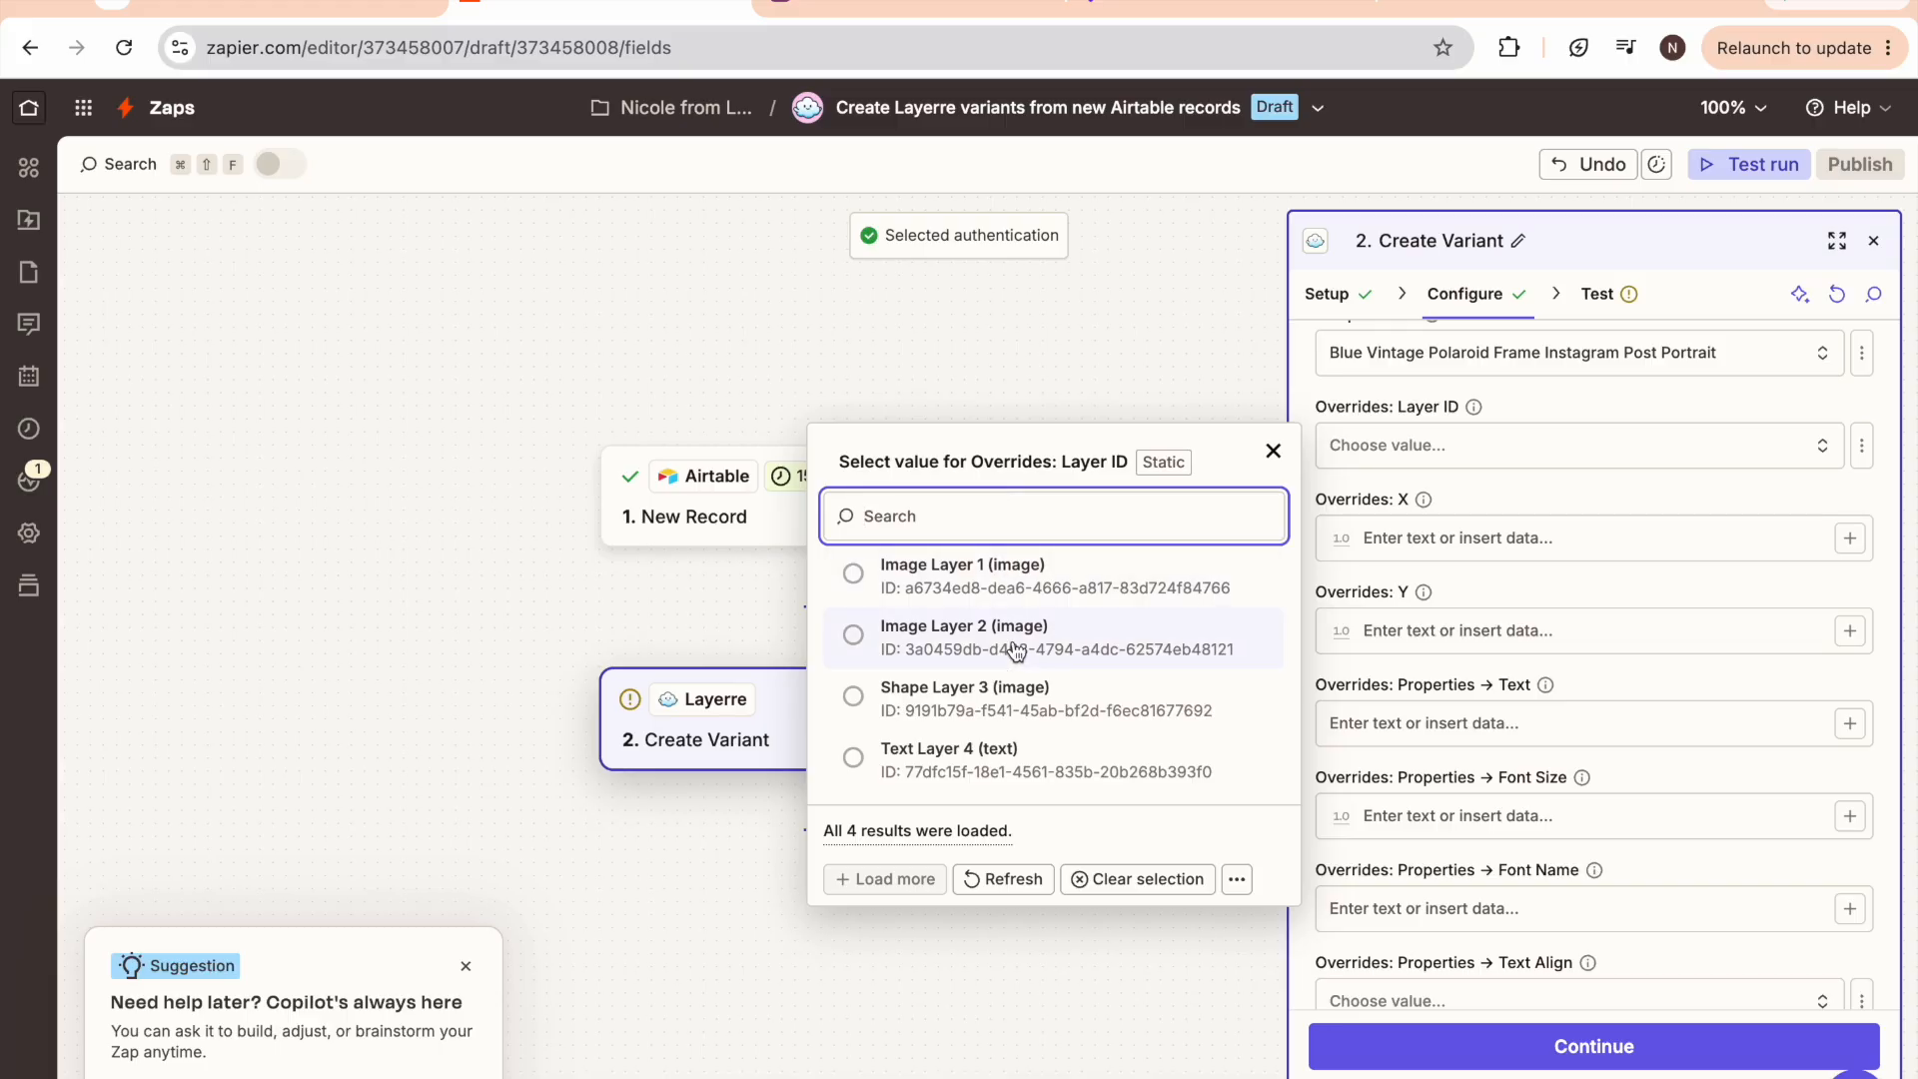
left_click(957, 767)
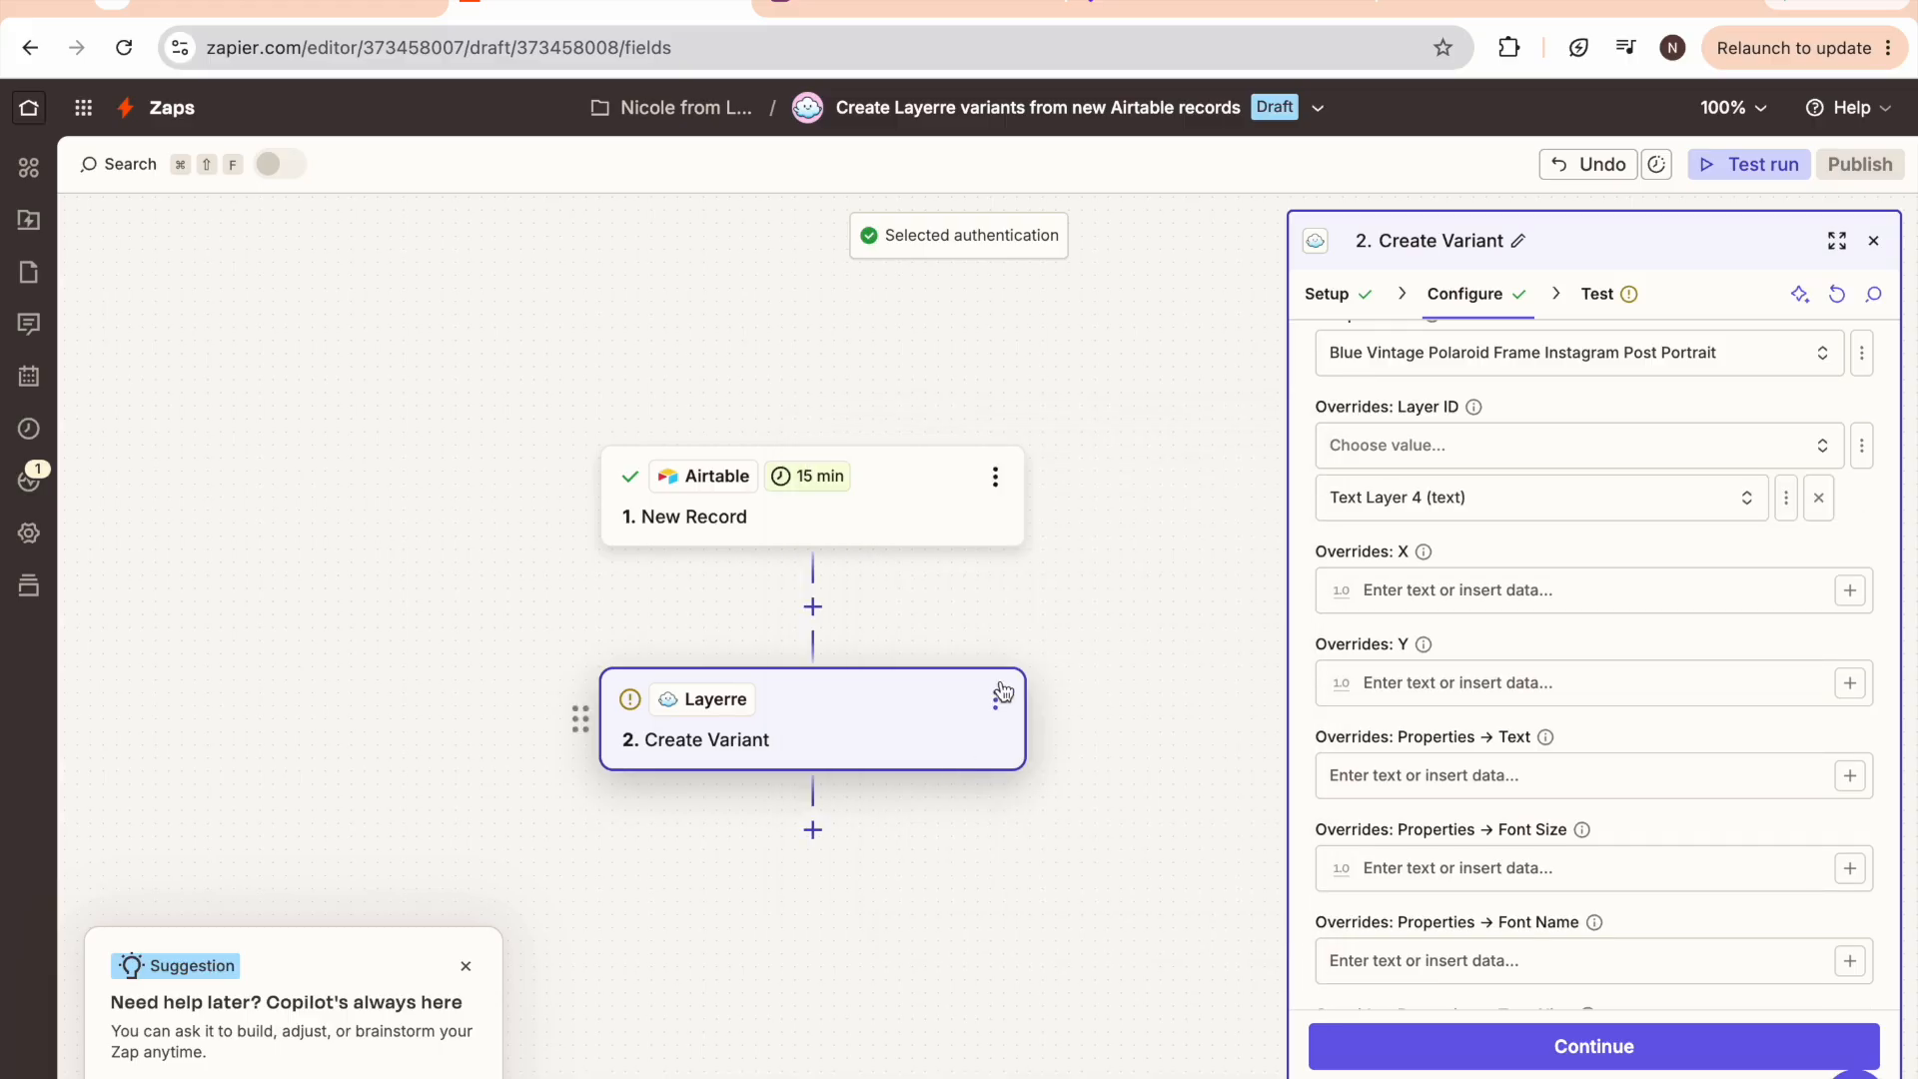
Check the central photo's layer name in the Layerre template, and add Image Layer 2 as another override layer in the Zap
left_click(1498, 445)
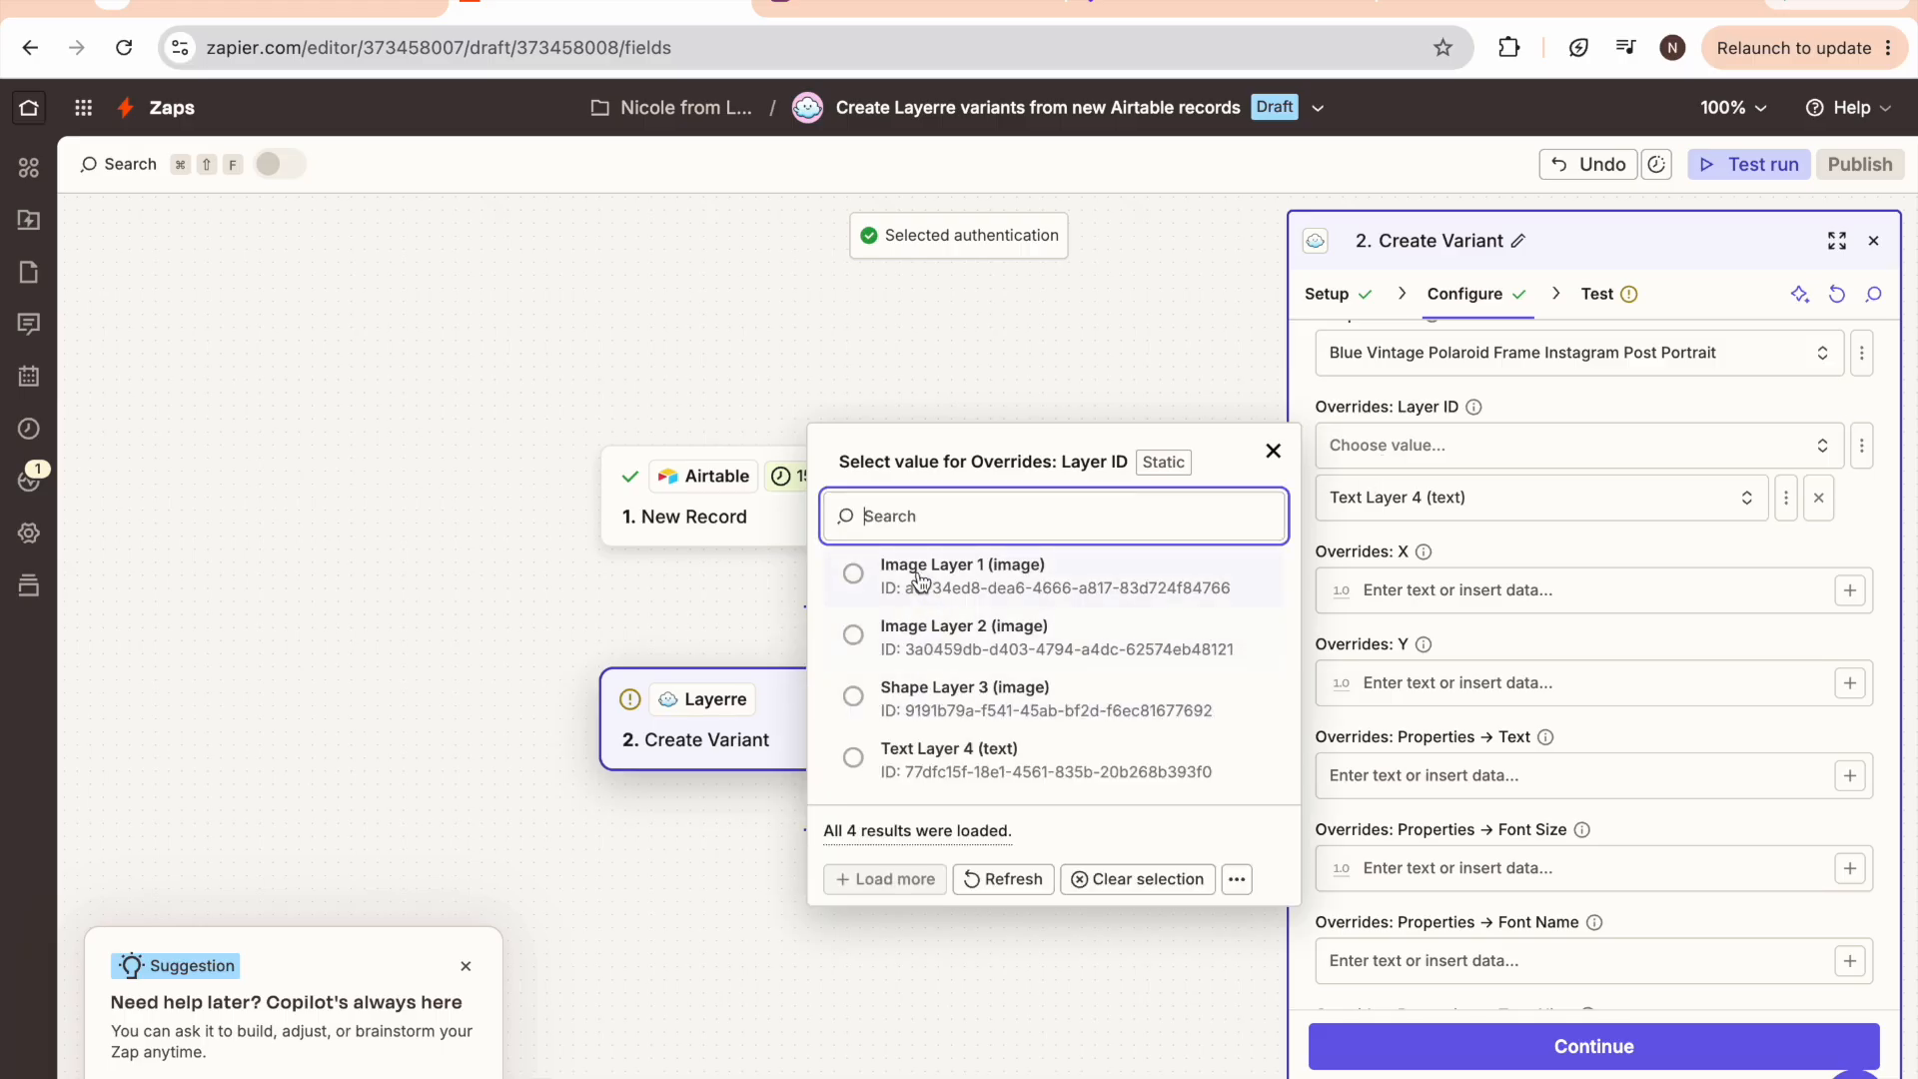
left_click(258, 8)
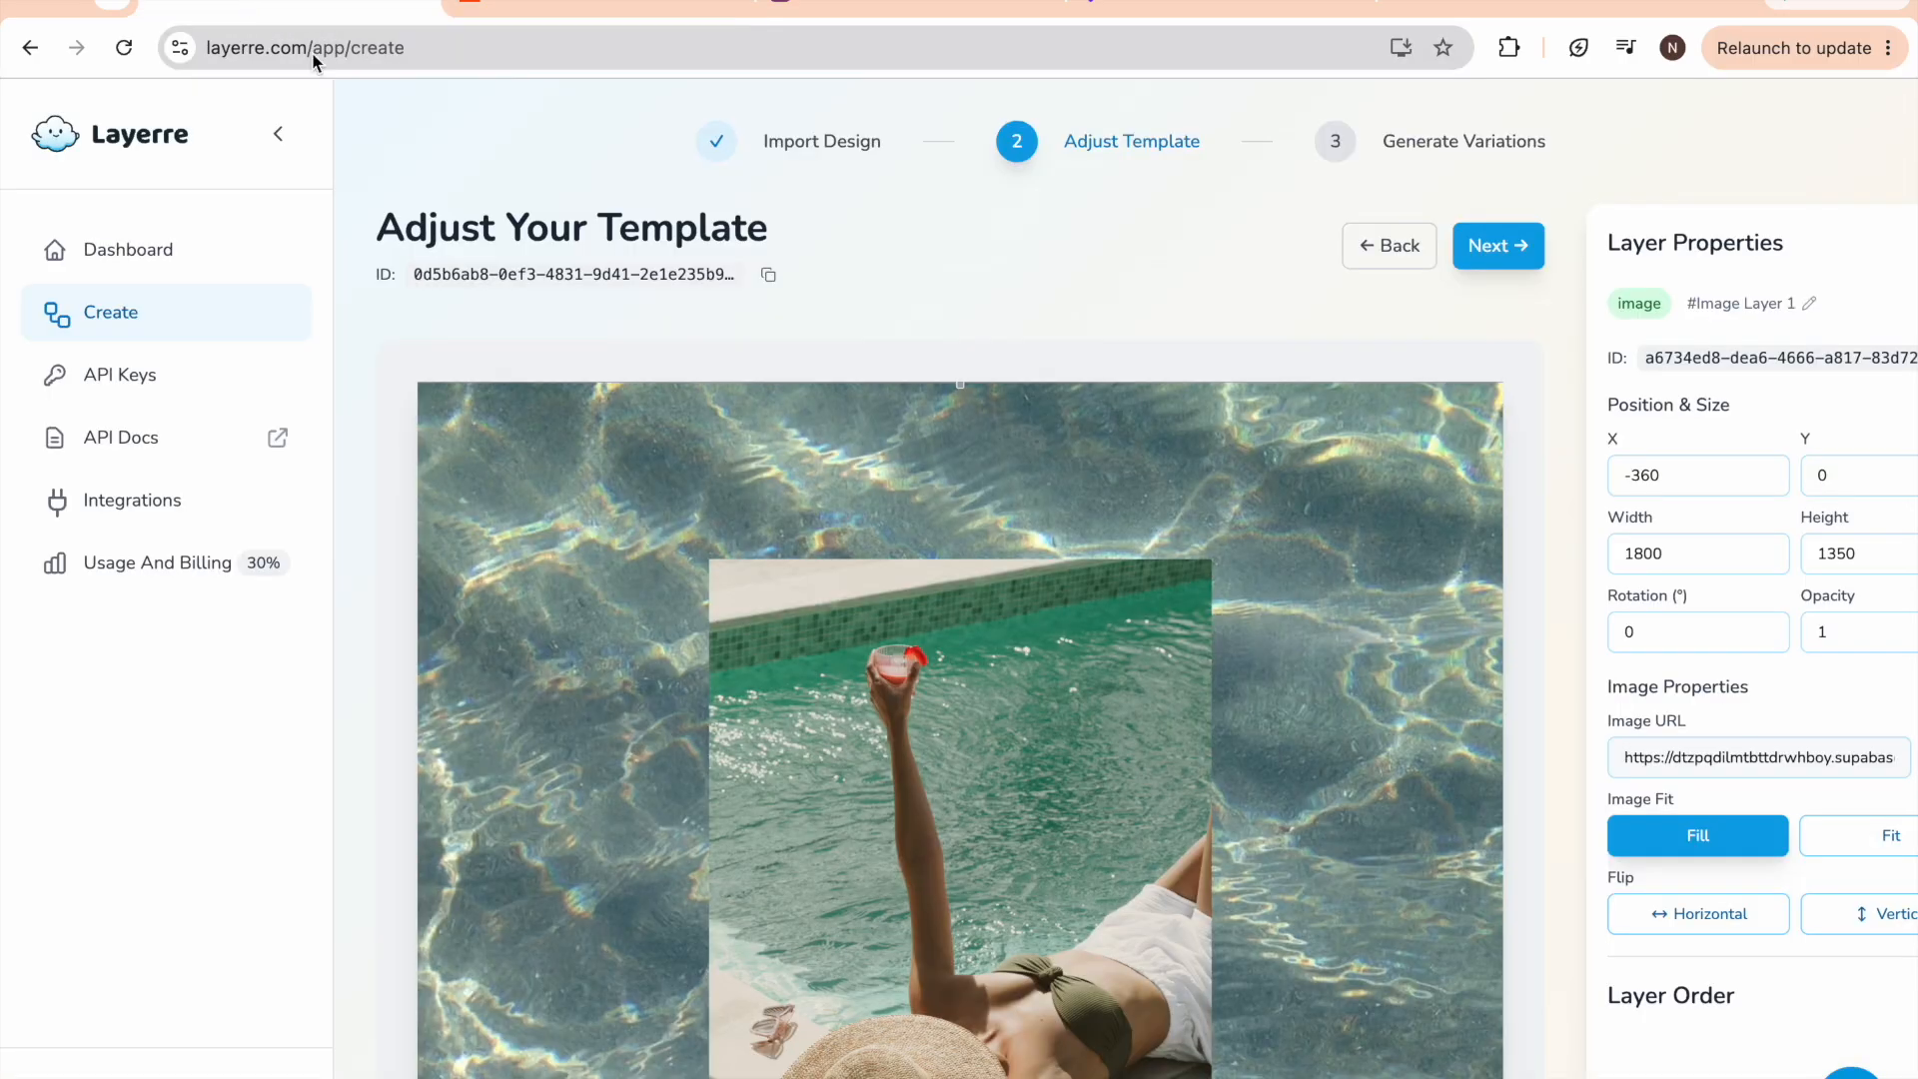
scroll(980, 616, "down", 1)
scroll(981, 617, "down", 2)
left_click(917, 464)
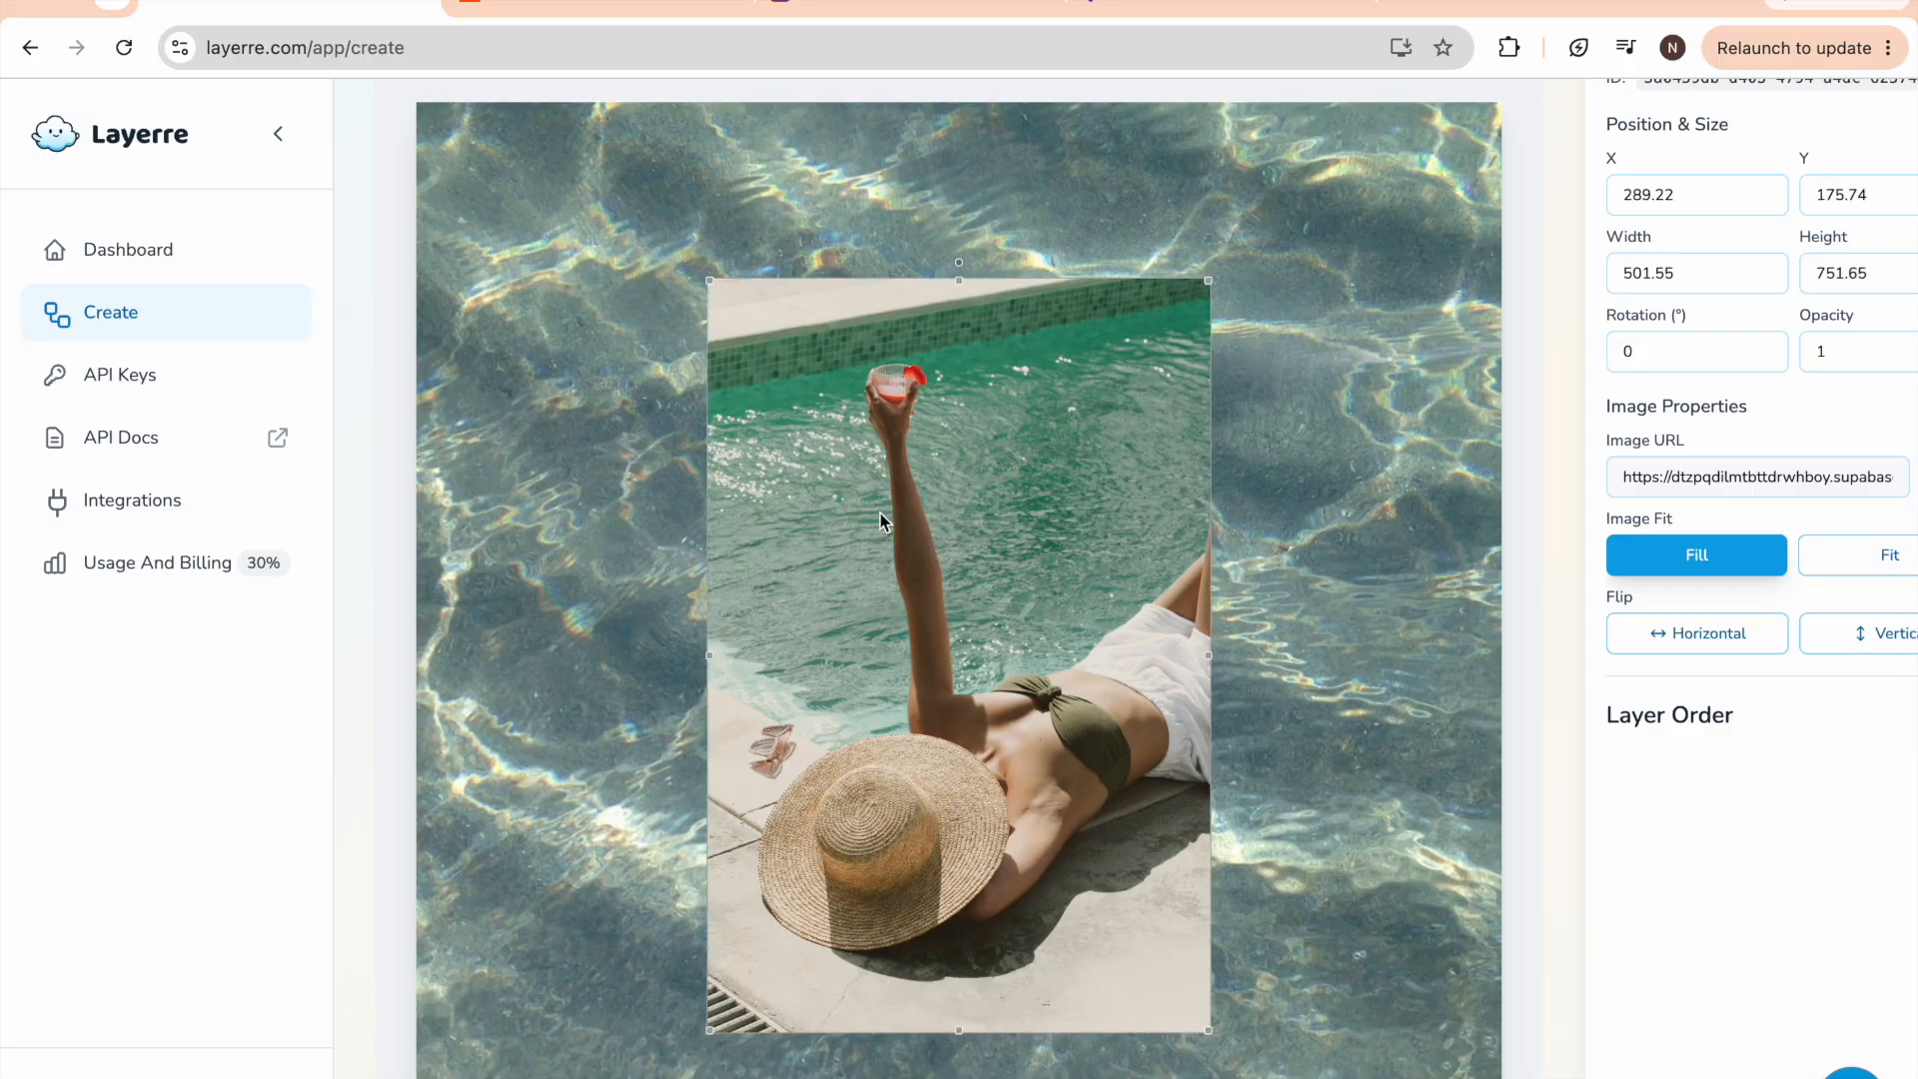
scroll(1208, 546, "up", 1)
scroll(1208, 546, "up", 2)
scroll(1615, 325, "right", 1)
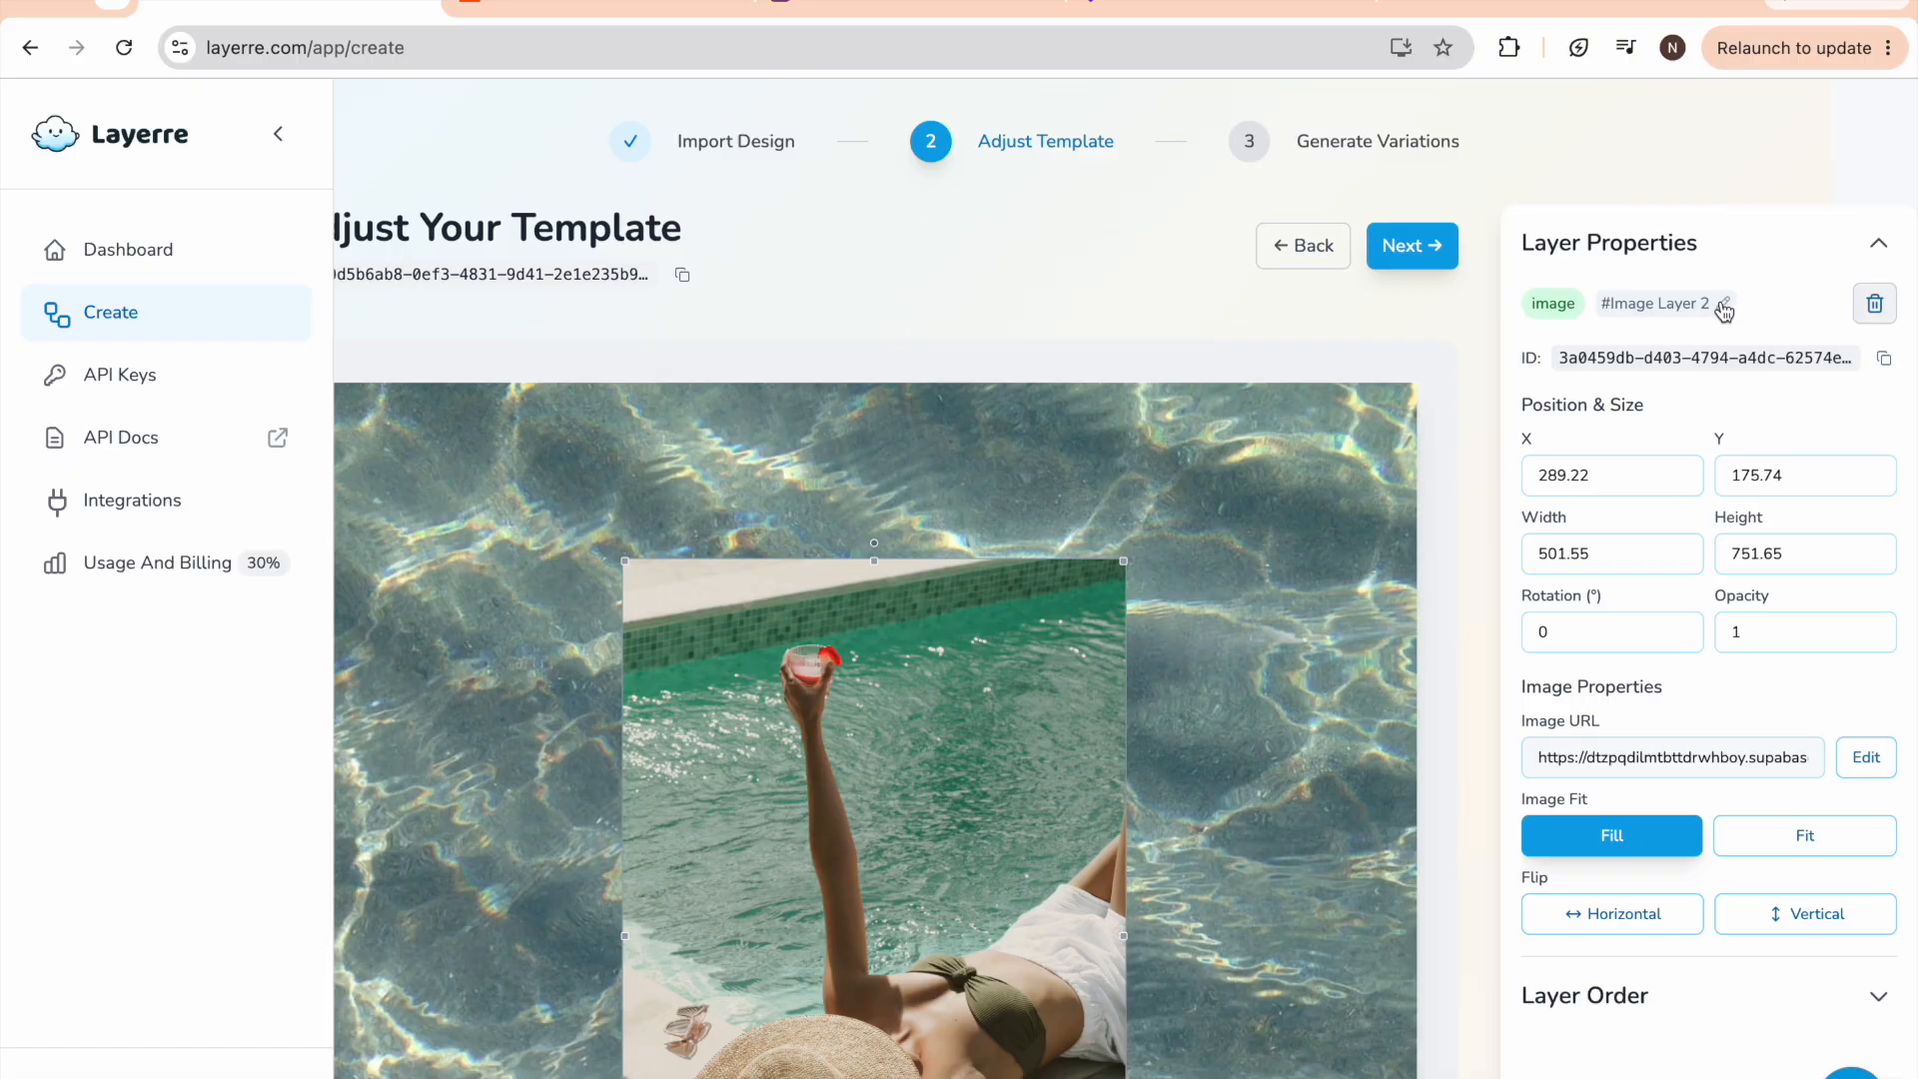
left_click(555, 8)
left_click(1061, 667)
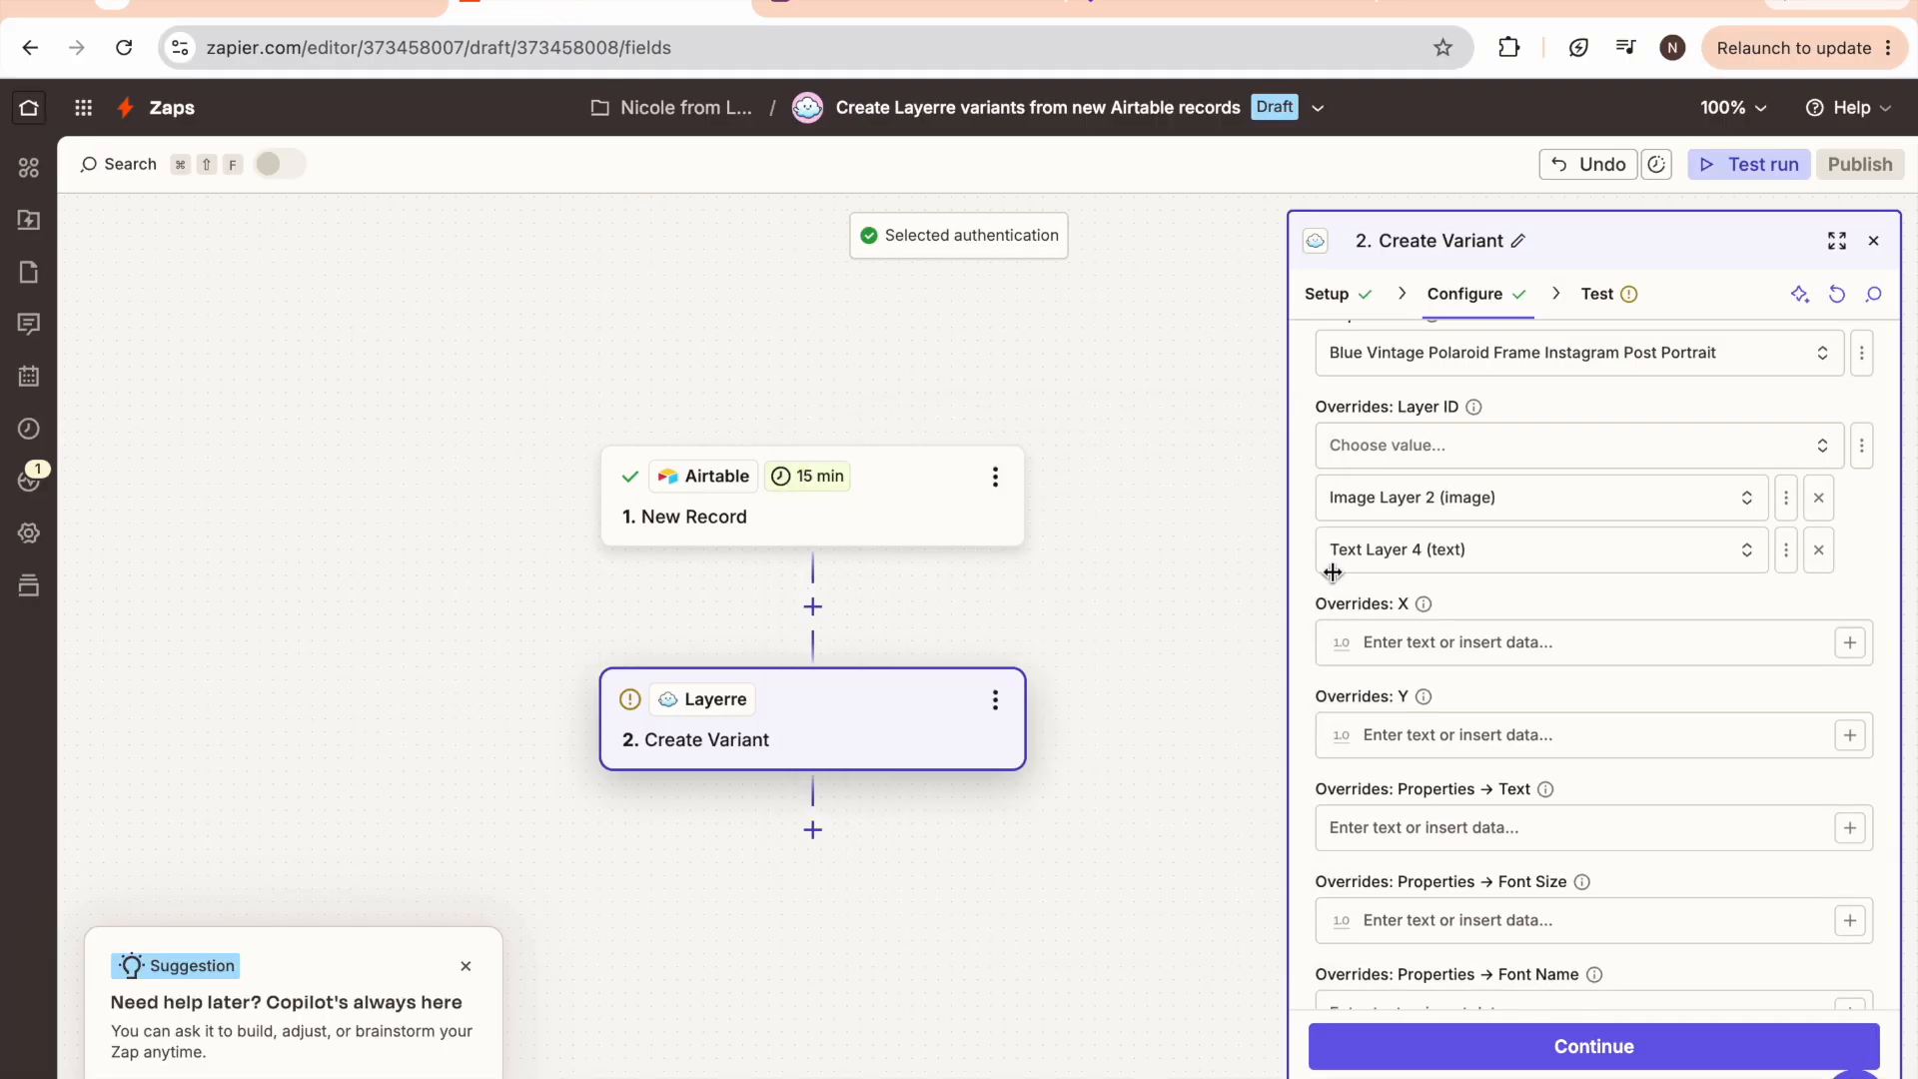
Map the Text field of the new Airtable record to the Text property override
scroll(1390, 495, "down", 3)
left_click(1398, 615)
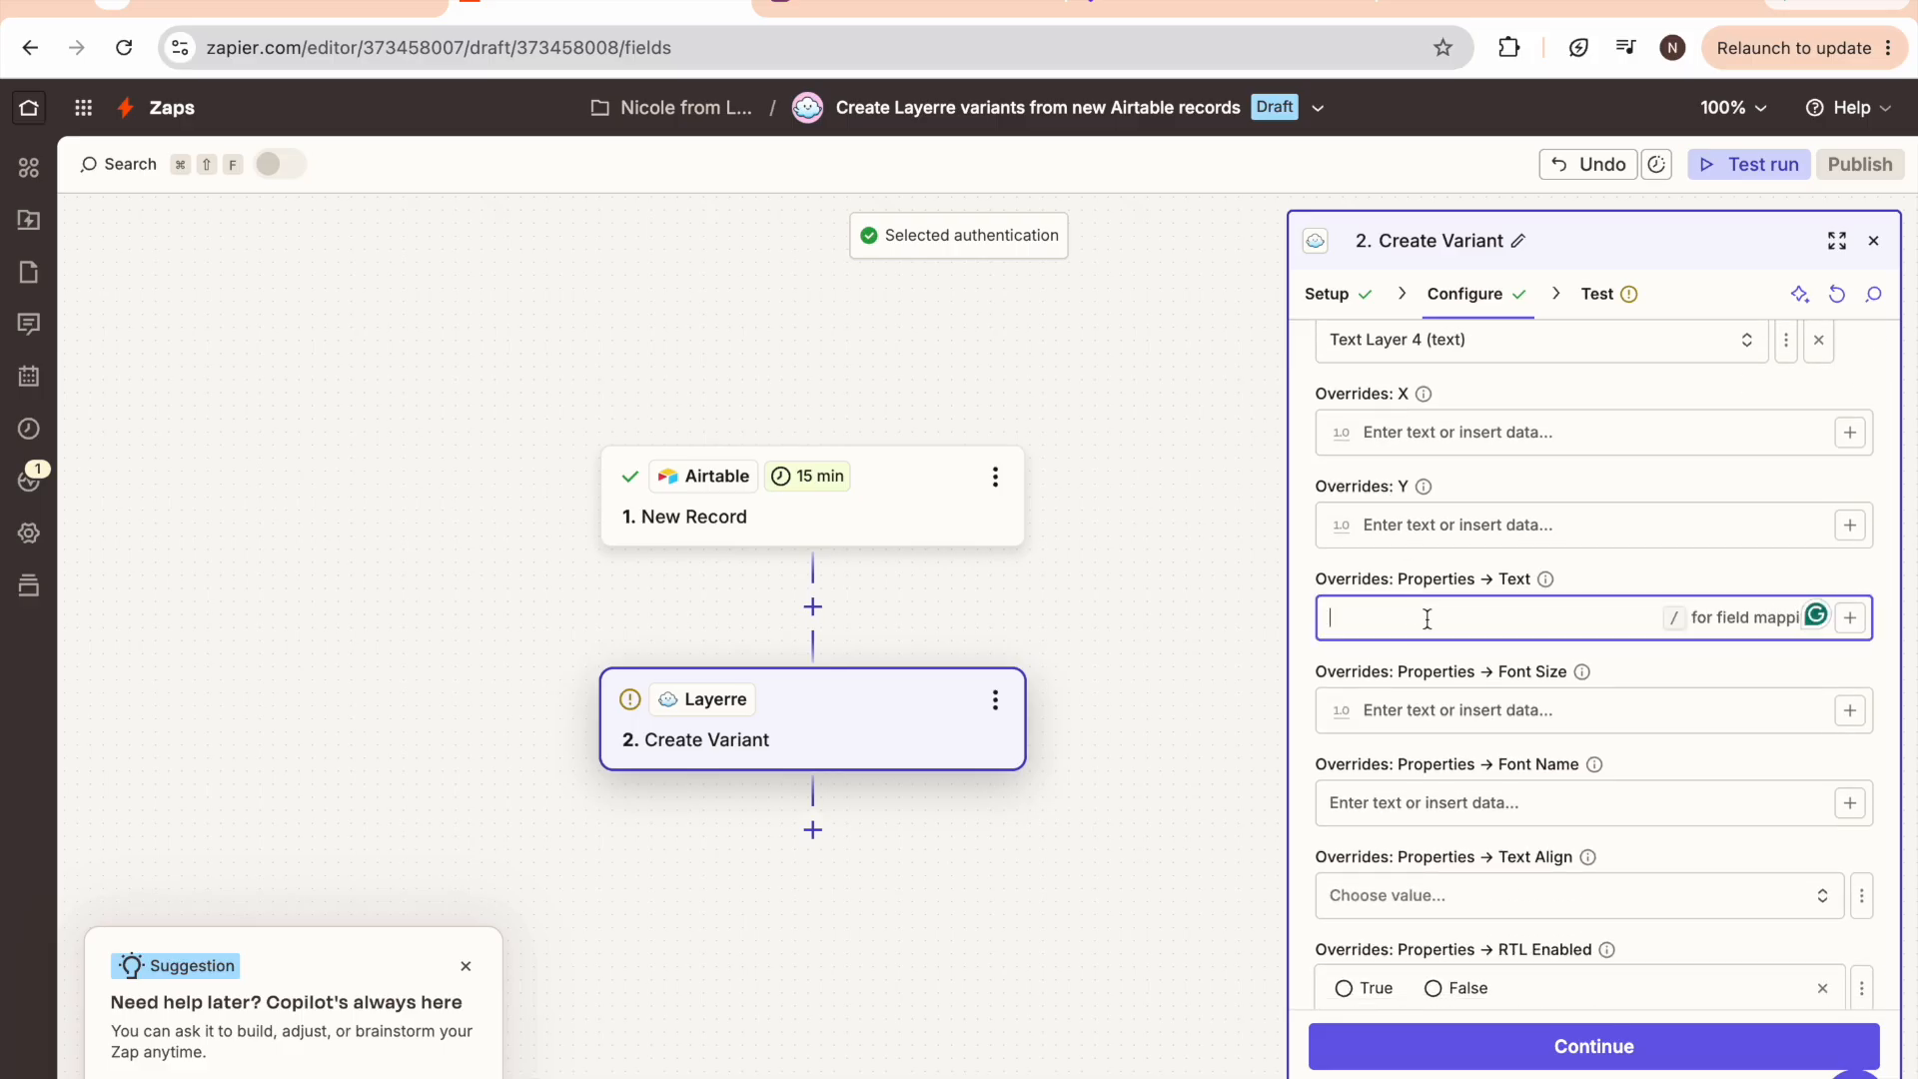
type("/")
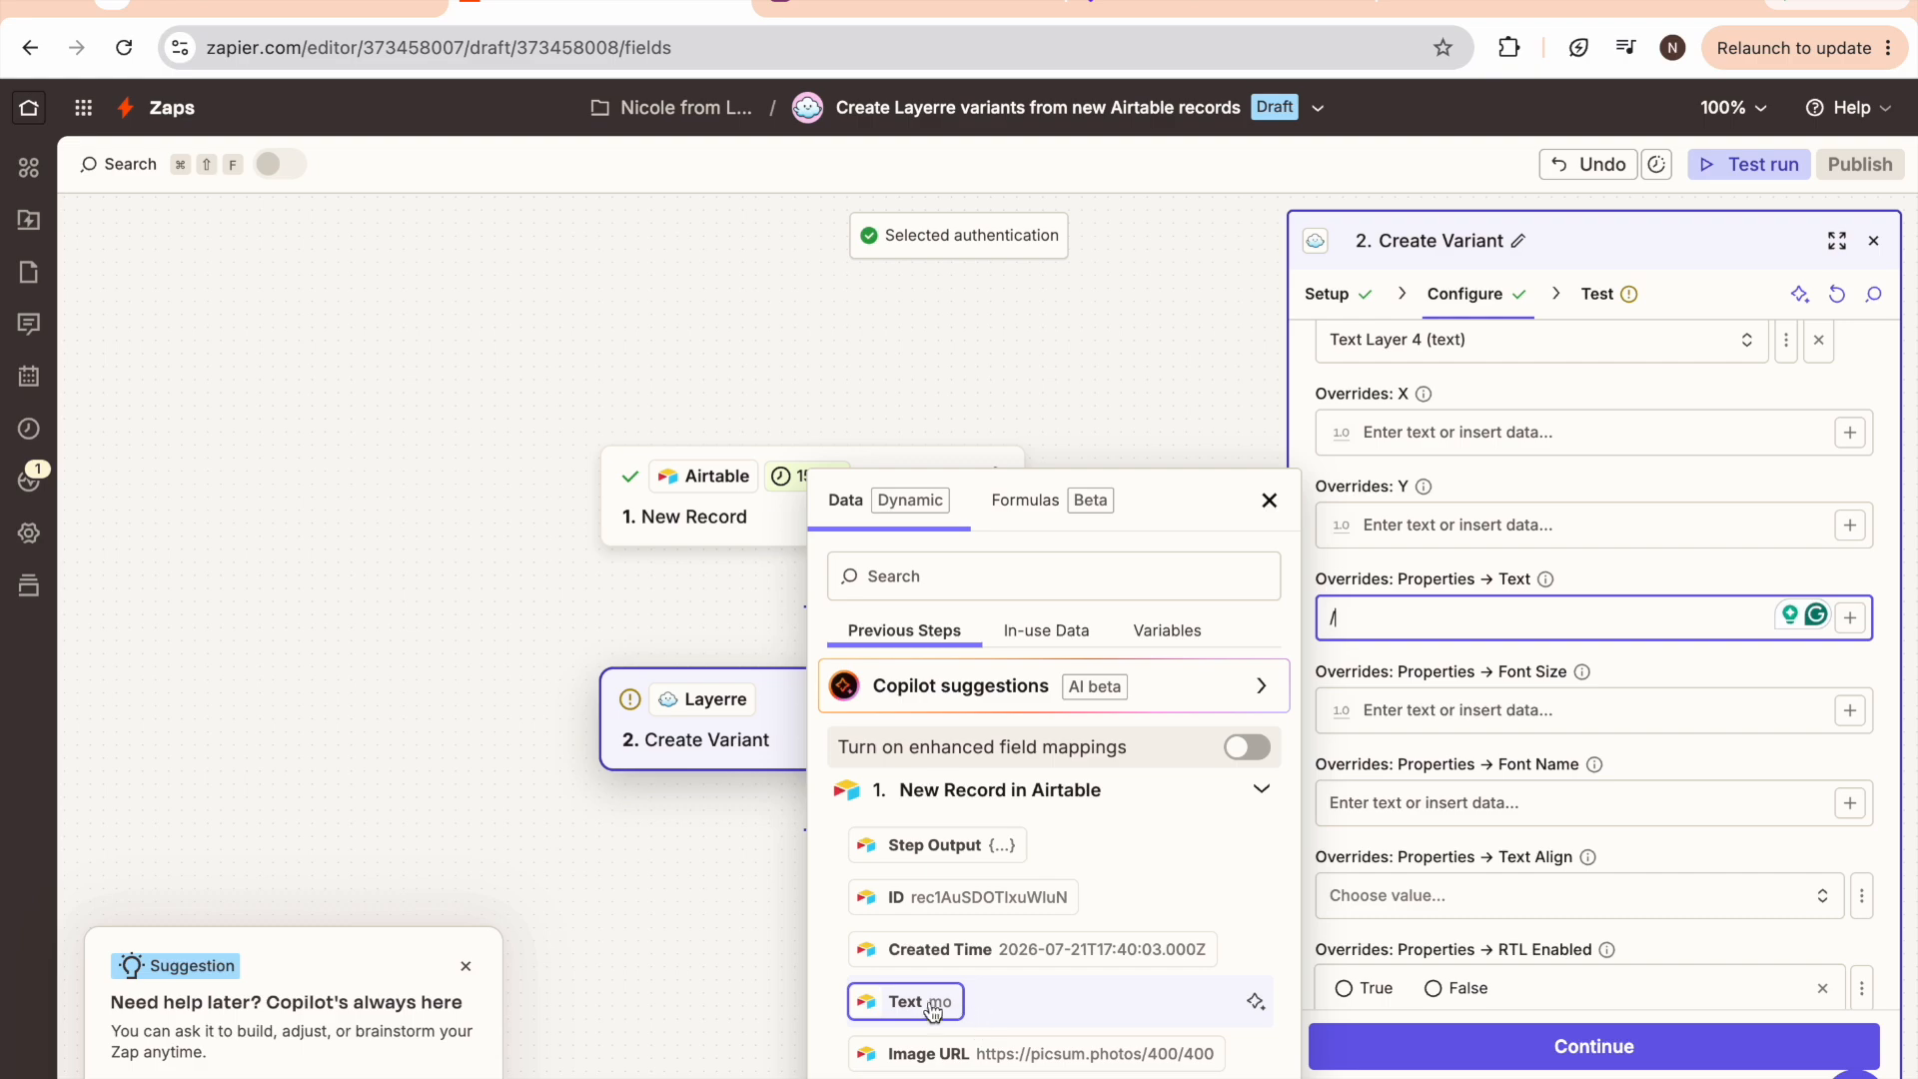
left_click(897, 1004)
scroll(1481, 756, "down", 2)
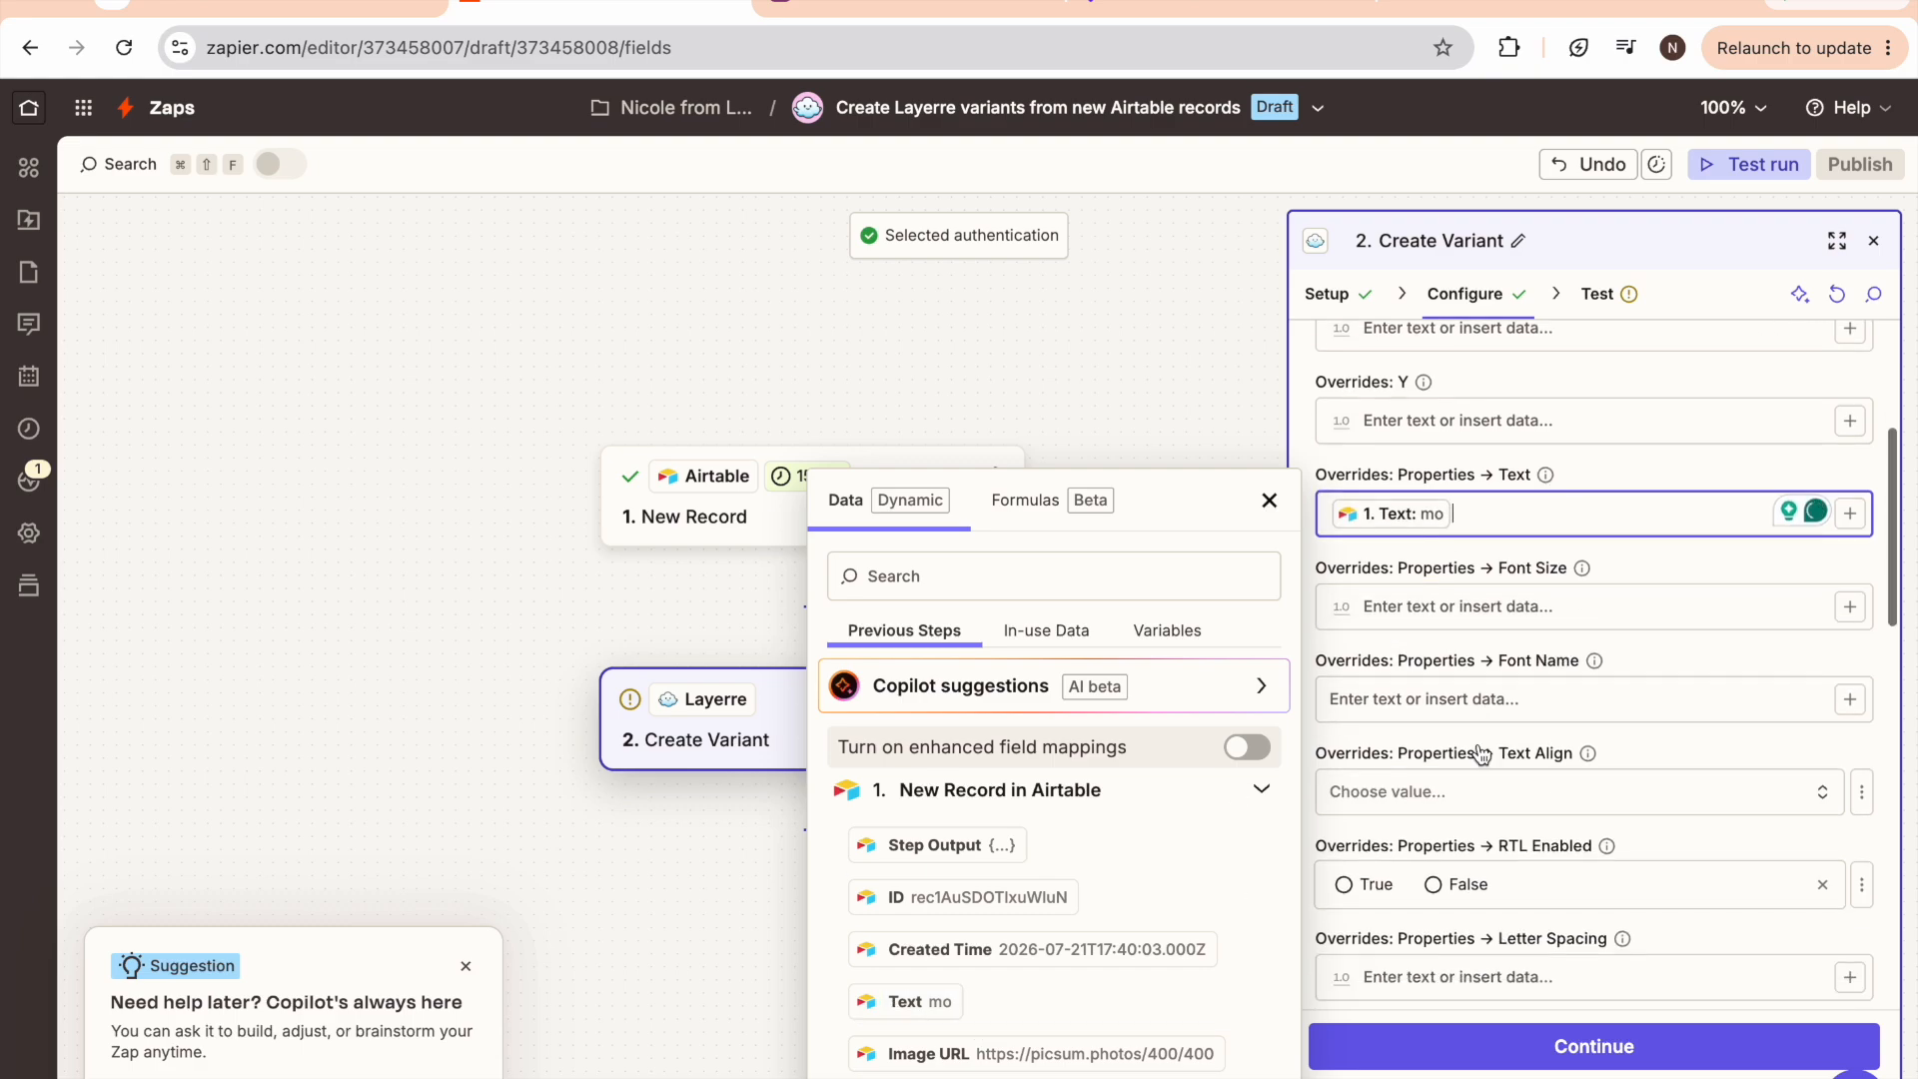
Map the Image URL field of the new Airtable record to the Image URL property override
scroll(1508, 904, "down", 3)
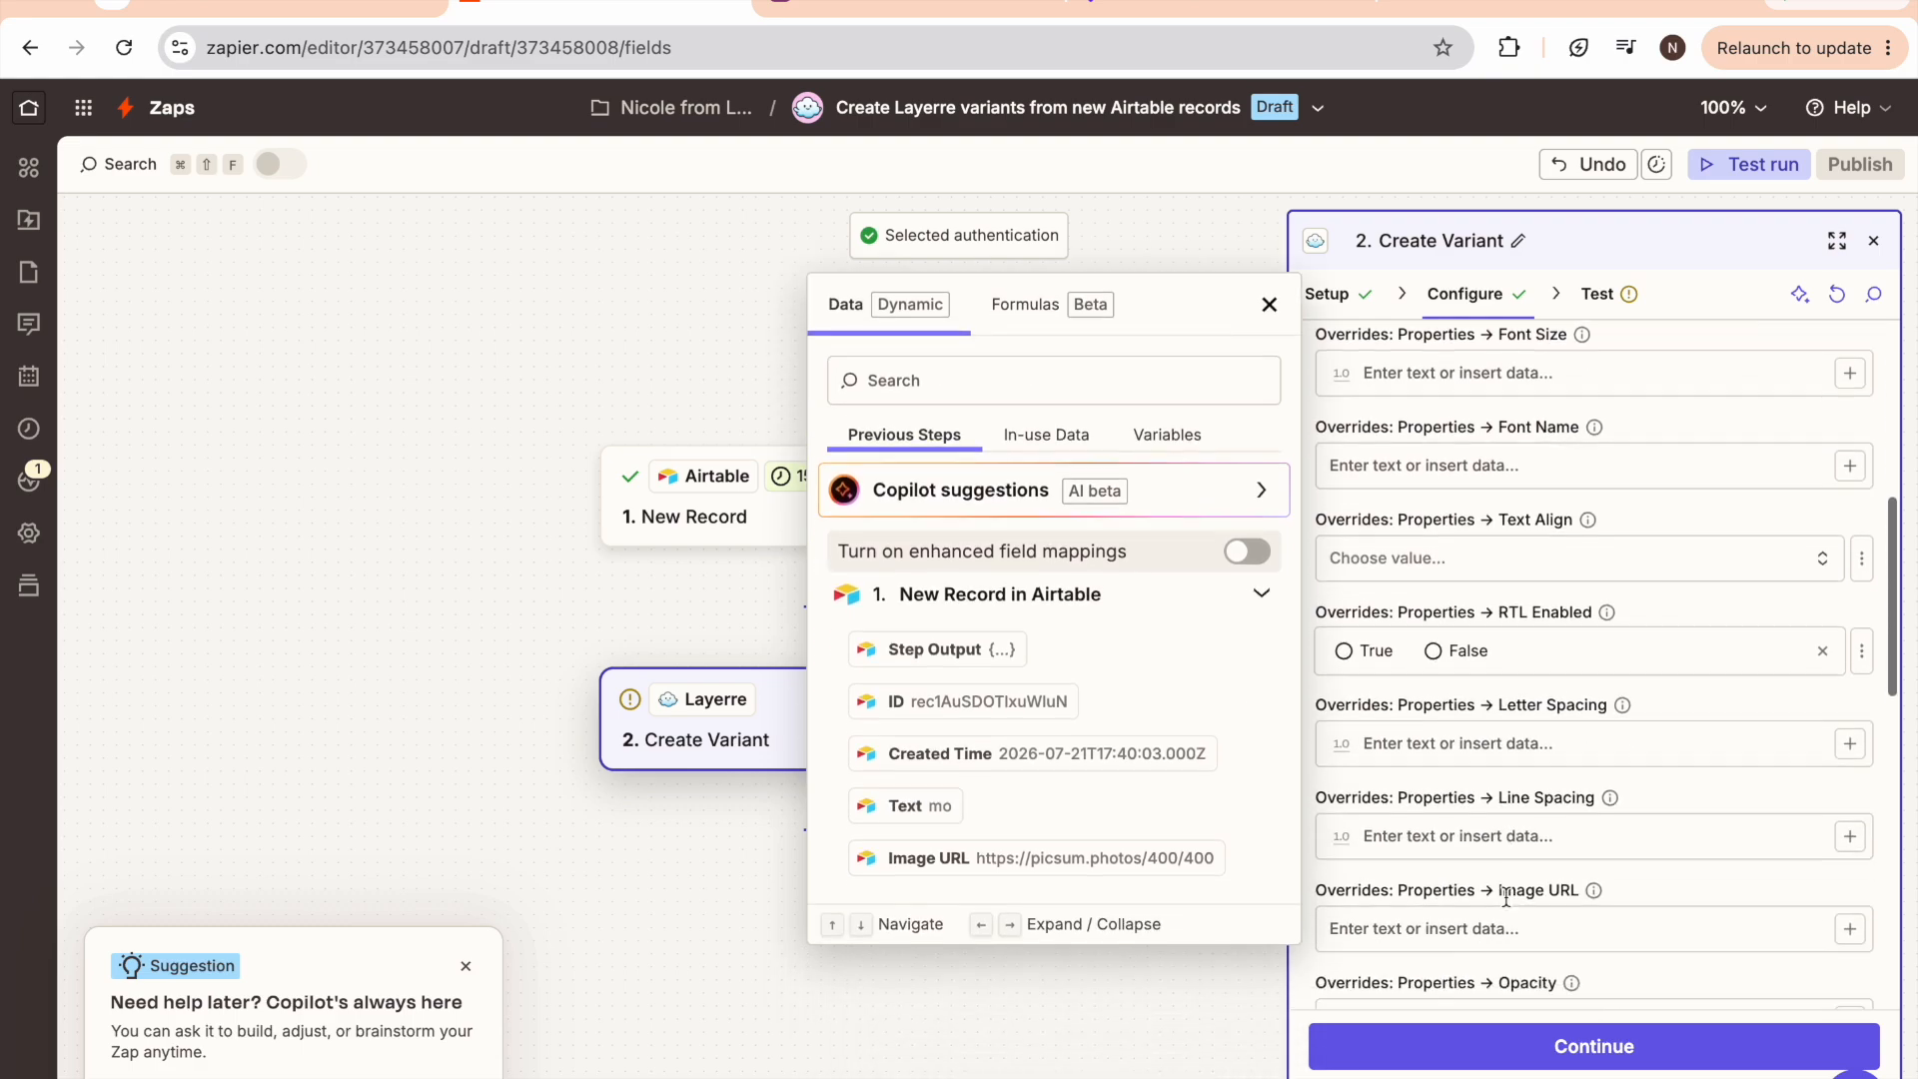
left_click(1474, 883)
type("/")
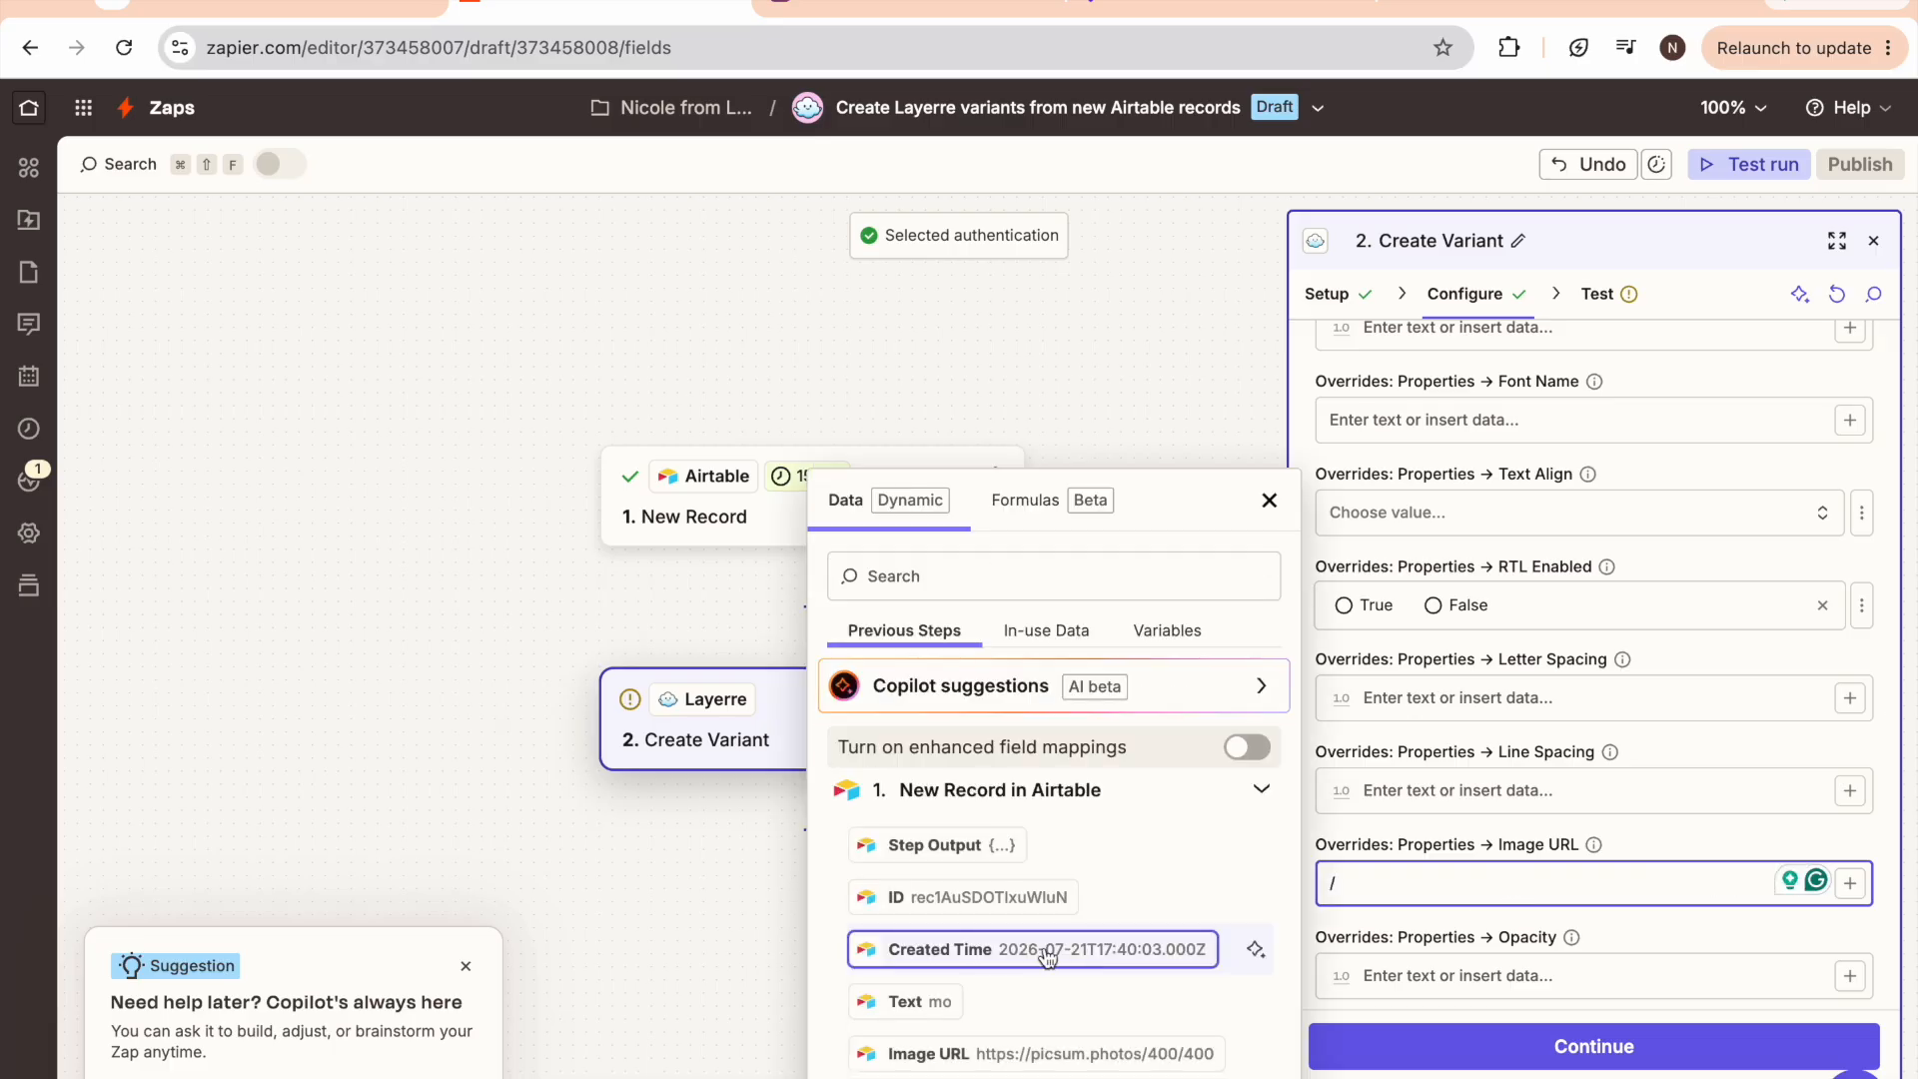
left_click(989, 1057)
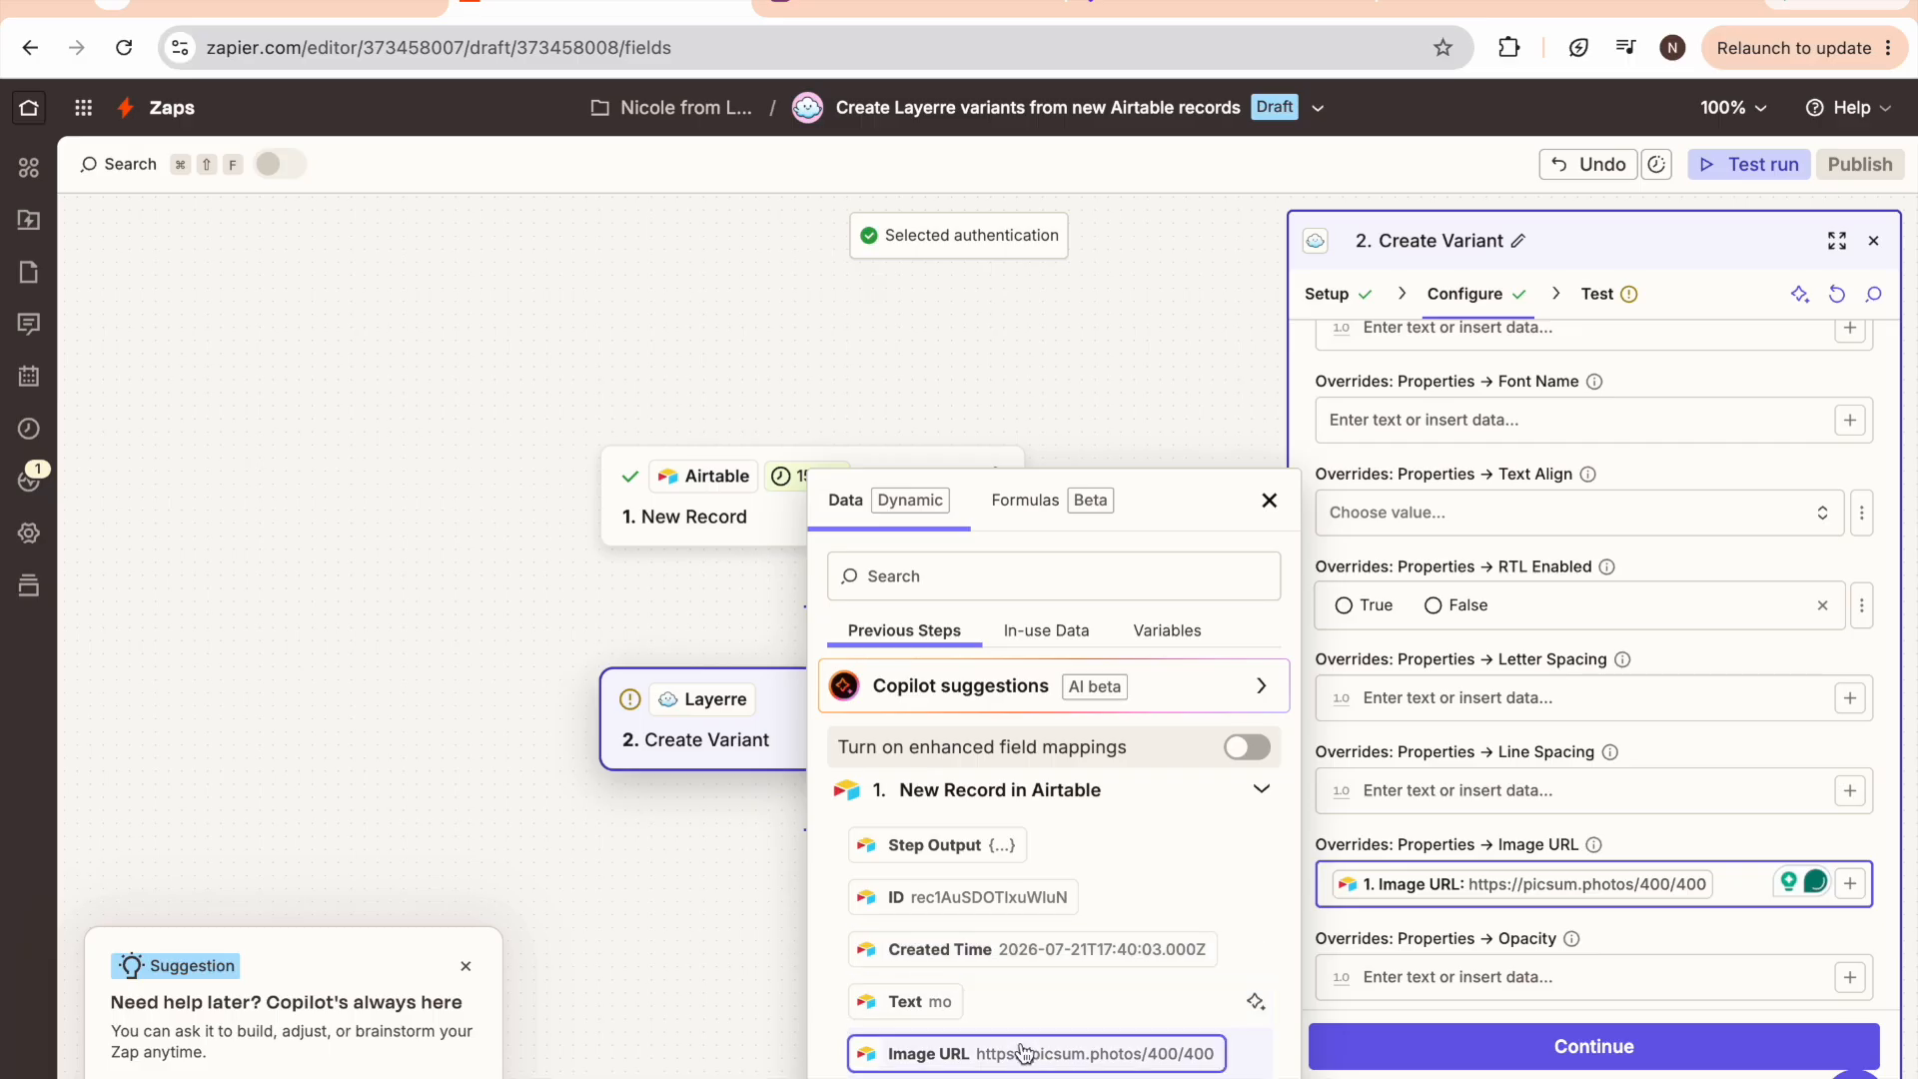
Test the Create Variant step and open its signed Variant URL in a new browser tab to view the generated image
left_click(1478, 1046)
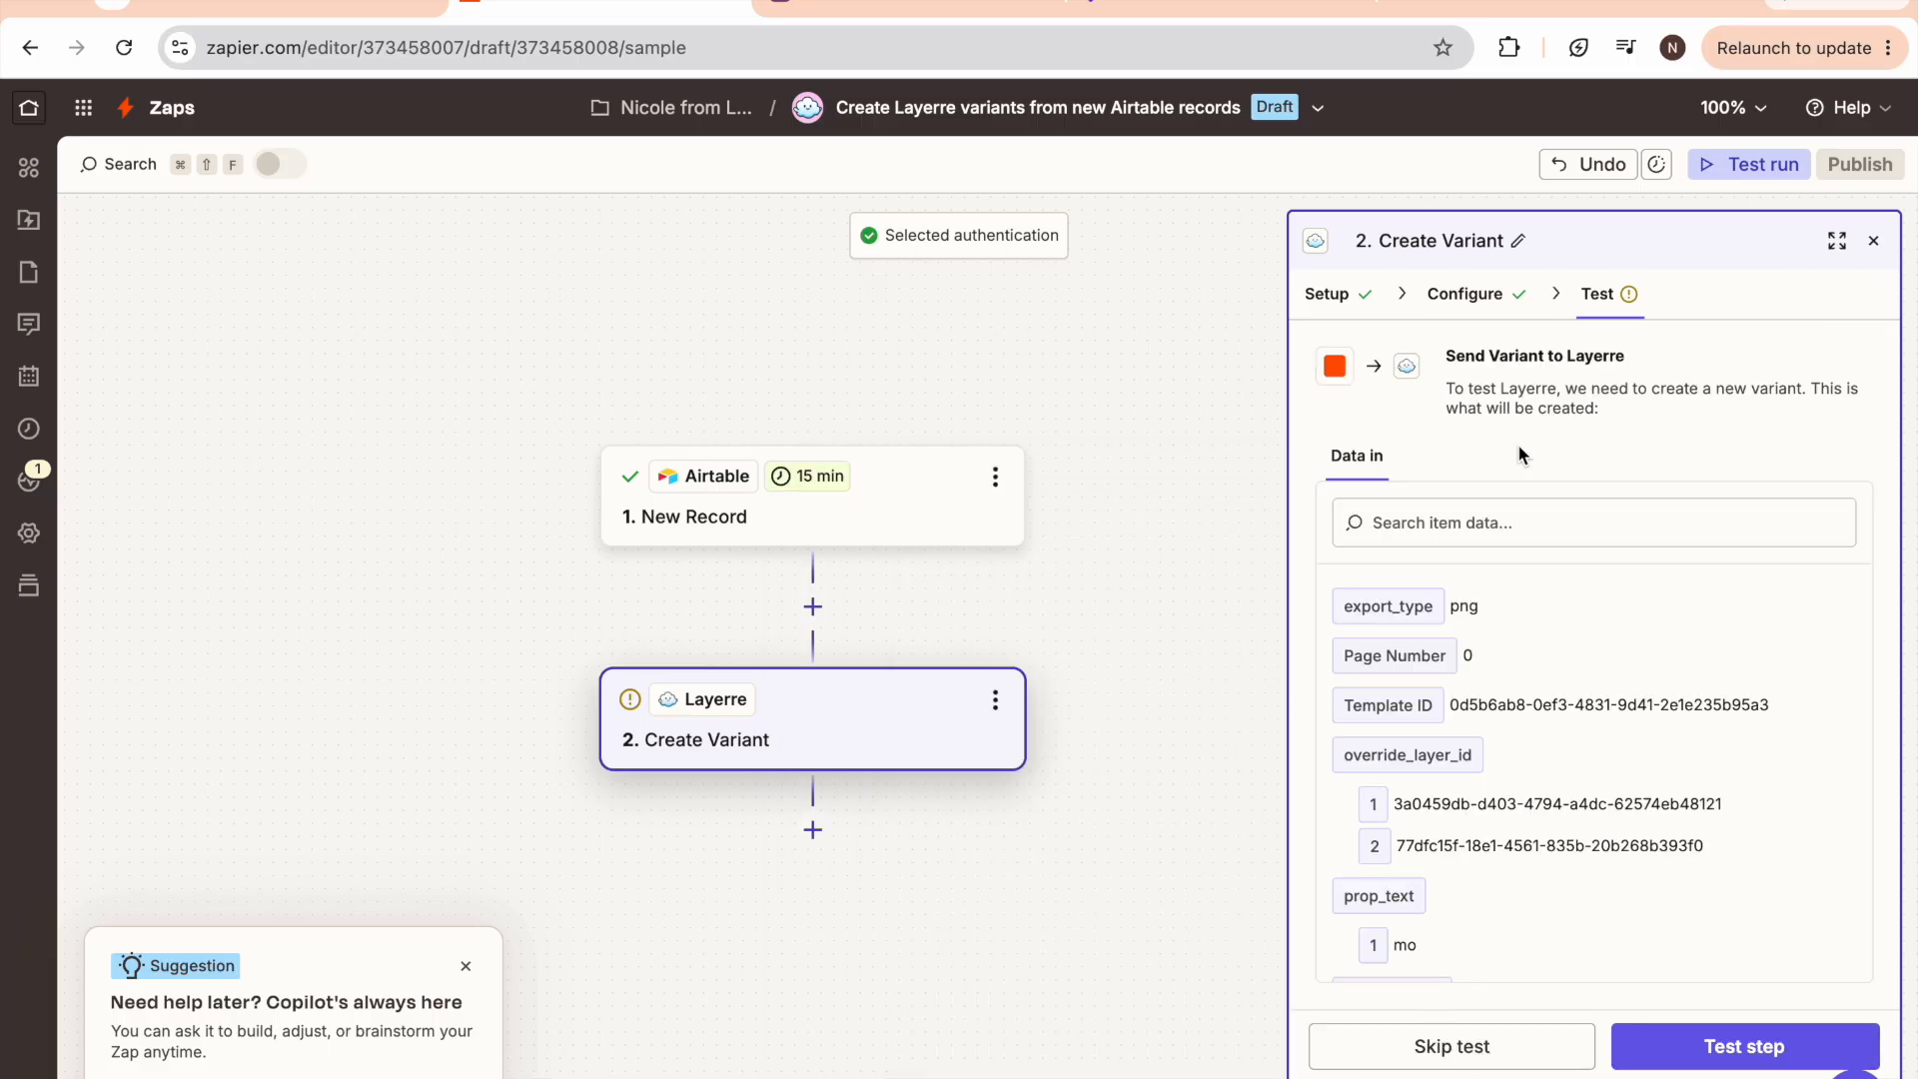
left_click(1714, 1055)
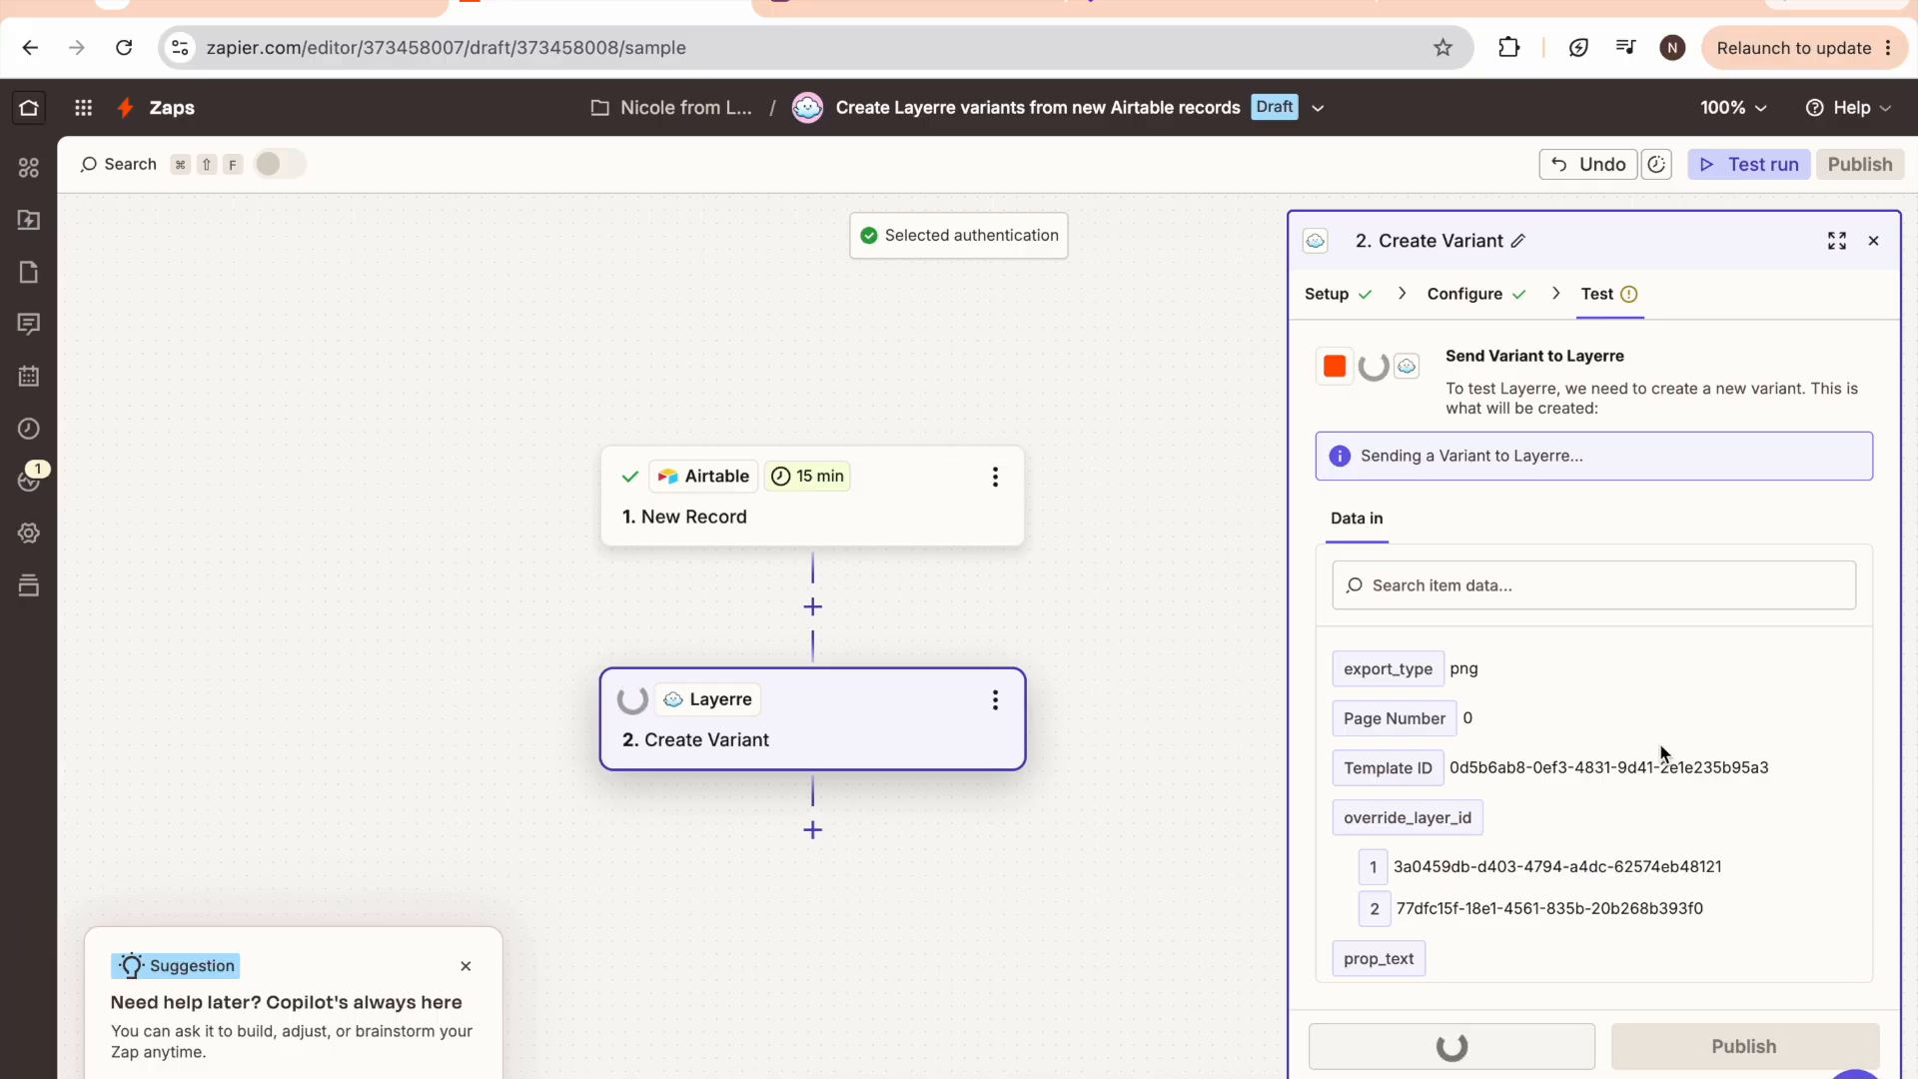
scroll(1581, 748, "down", 1)
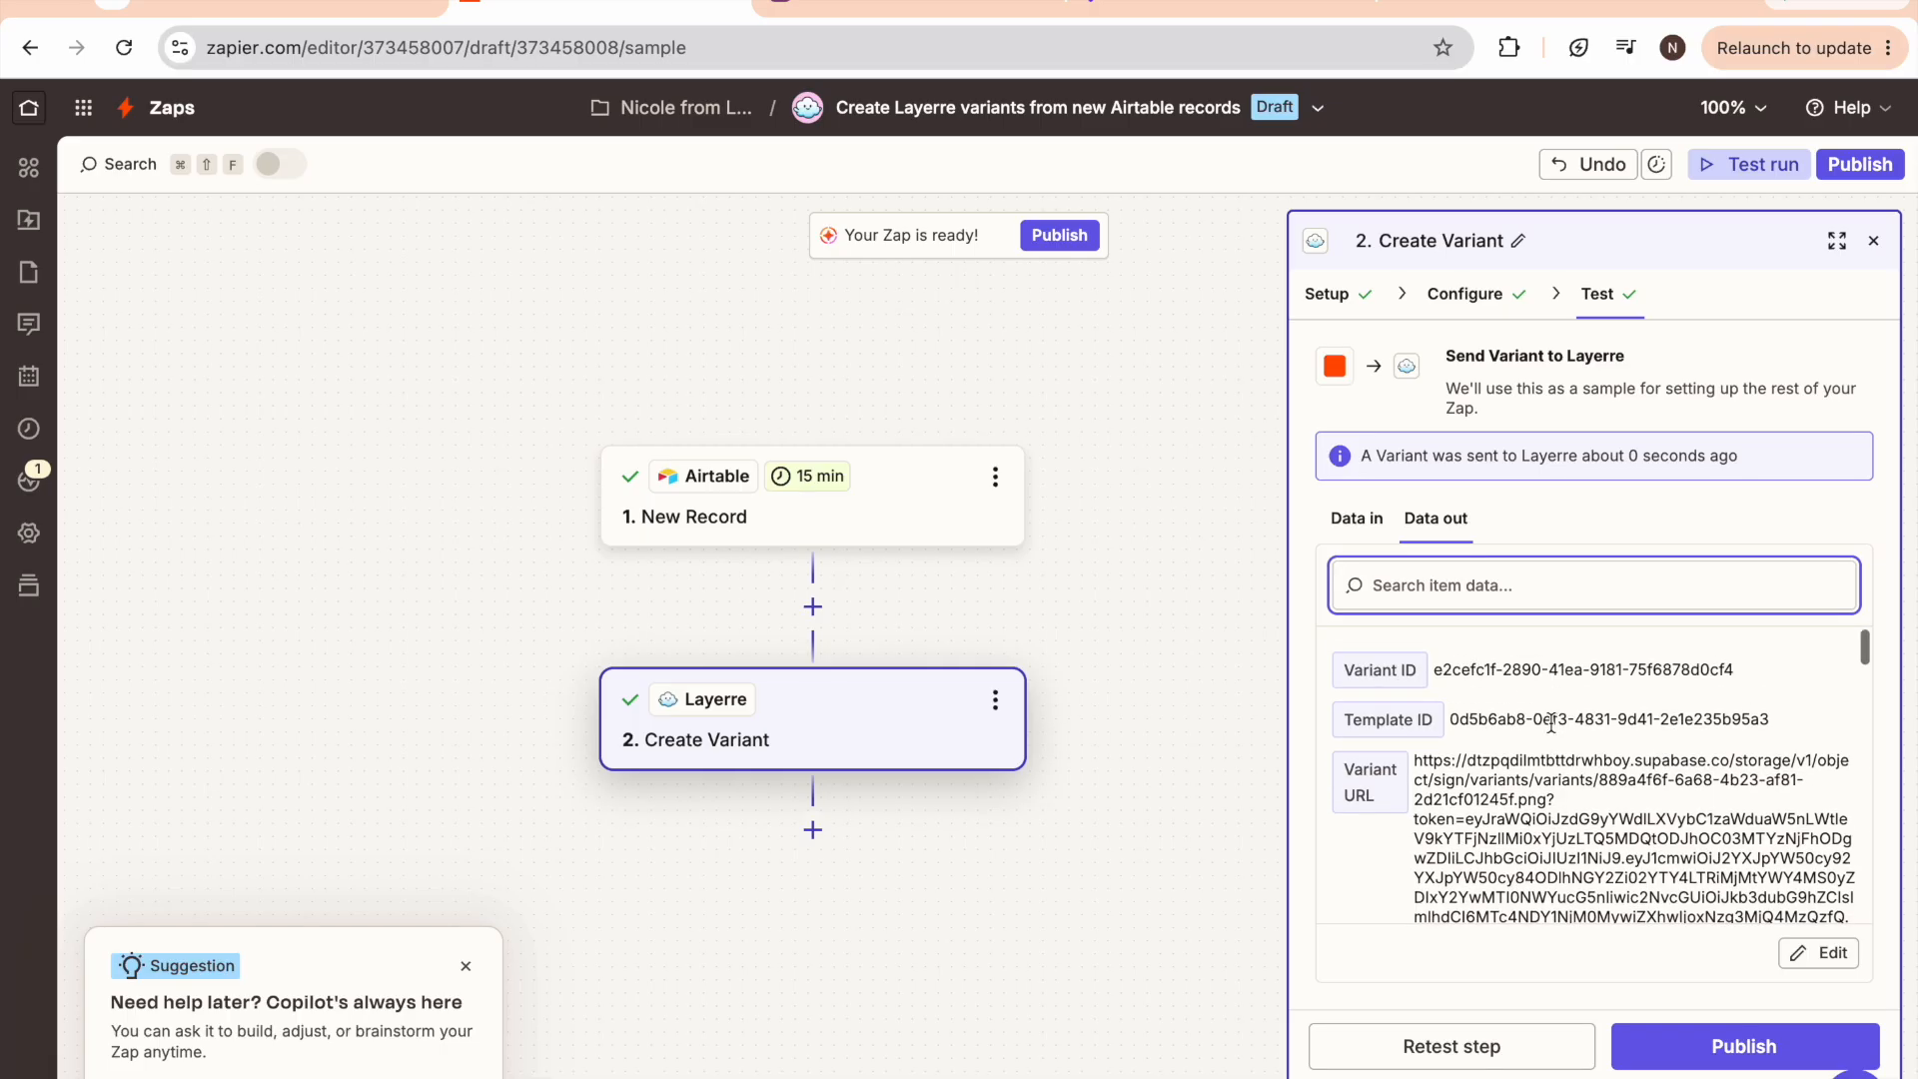
scroll(1454, 777, "down", 1)
left_click_drag(1416, 678, 1836, 871)
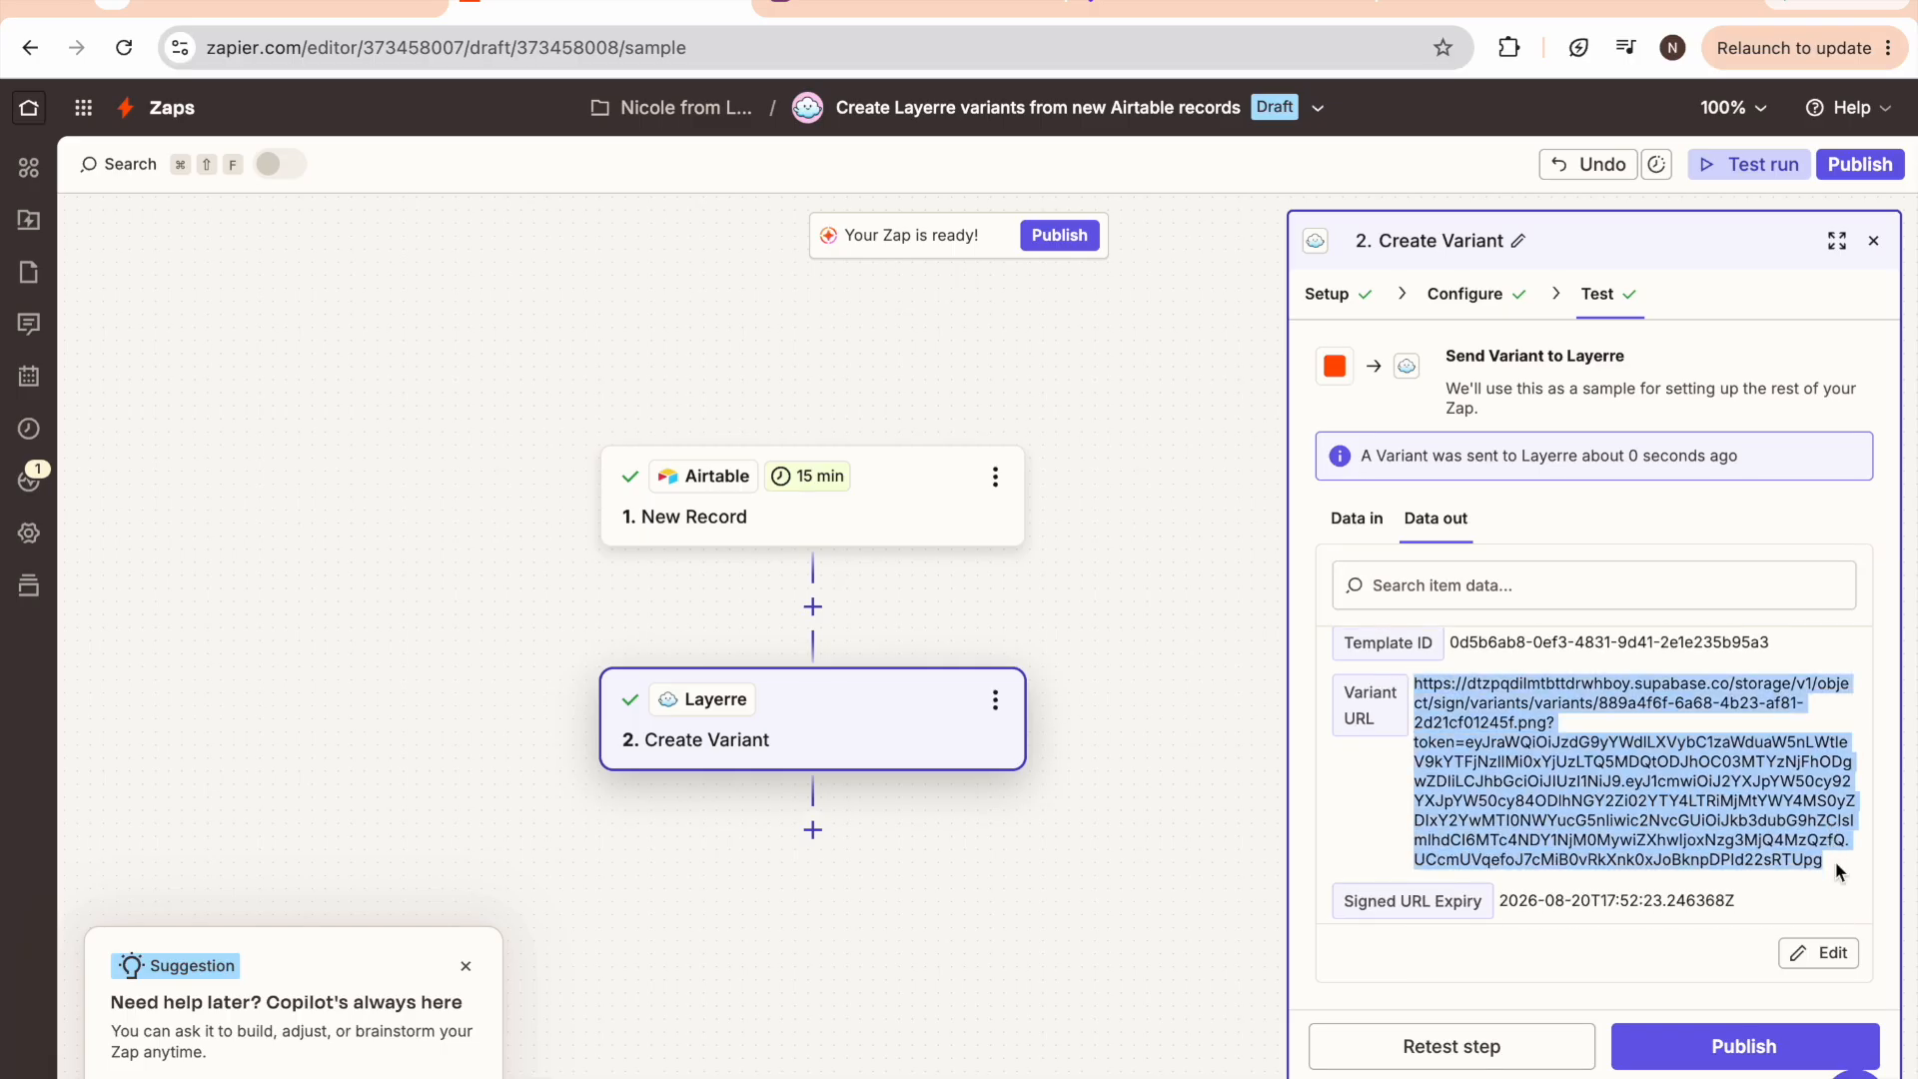
left_click(1384, 4)
key("ctrl+v")
key("Return")
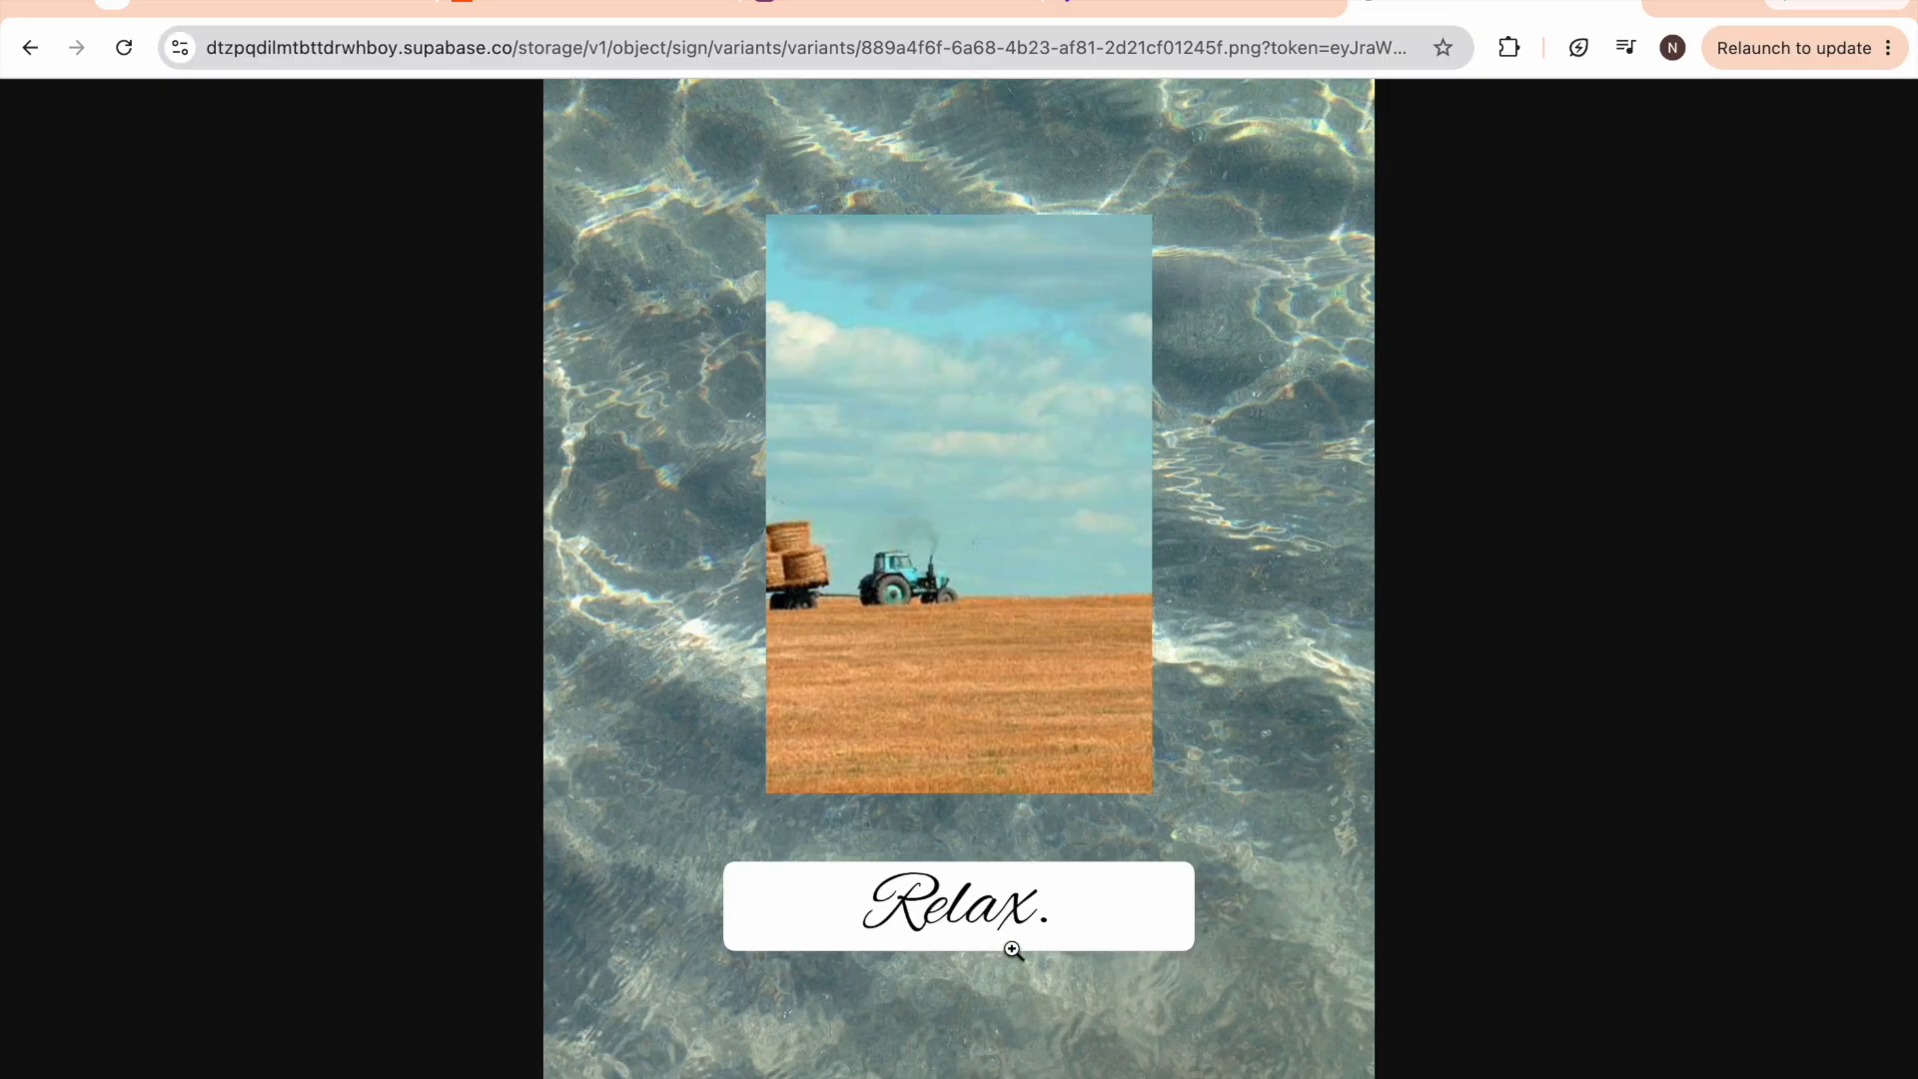
Return to the Zap, open the test run's records, look at Records B and A, and leave Record A selected for testing
left_click(560, 6)
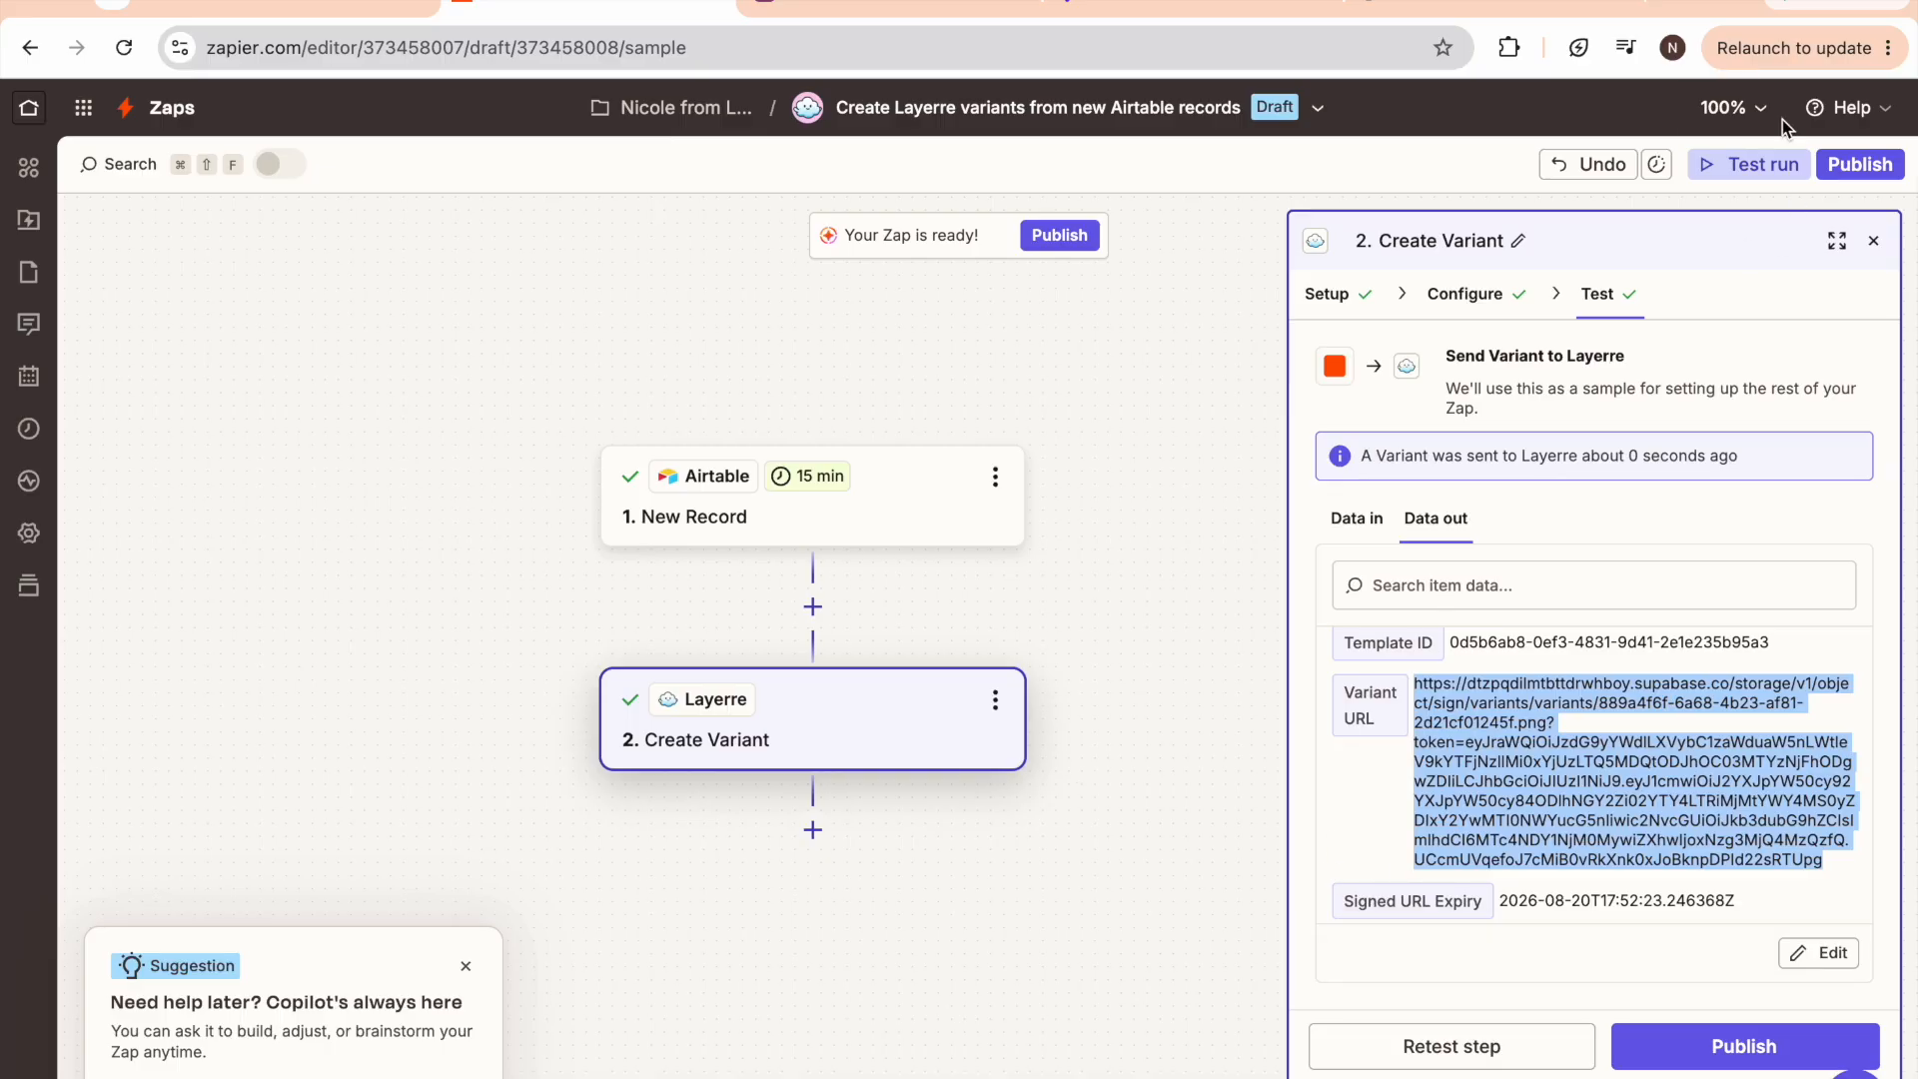
left_click(1760, 164)
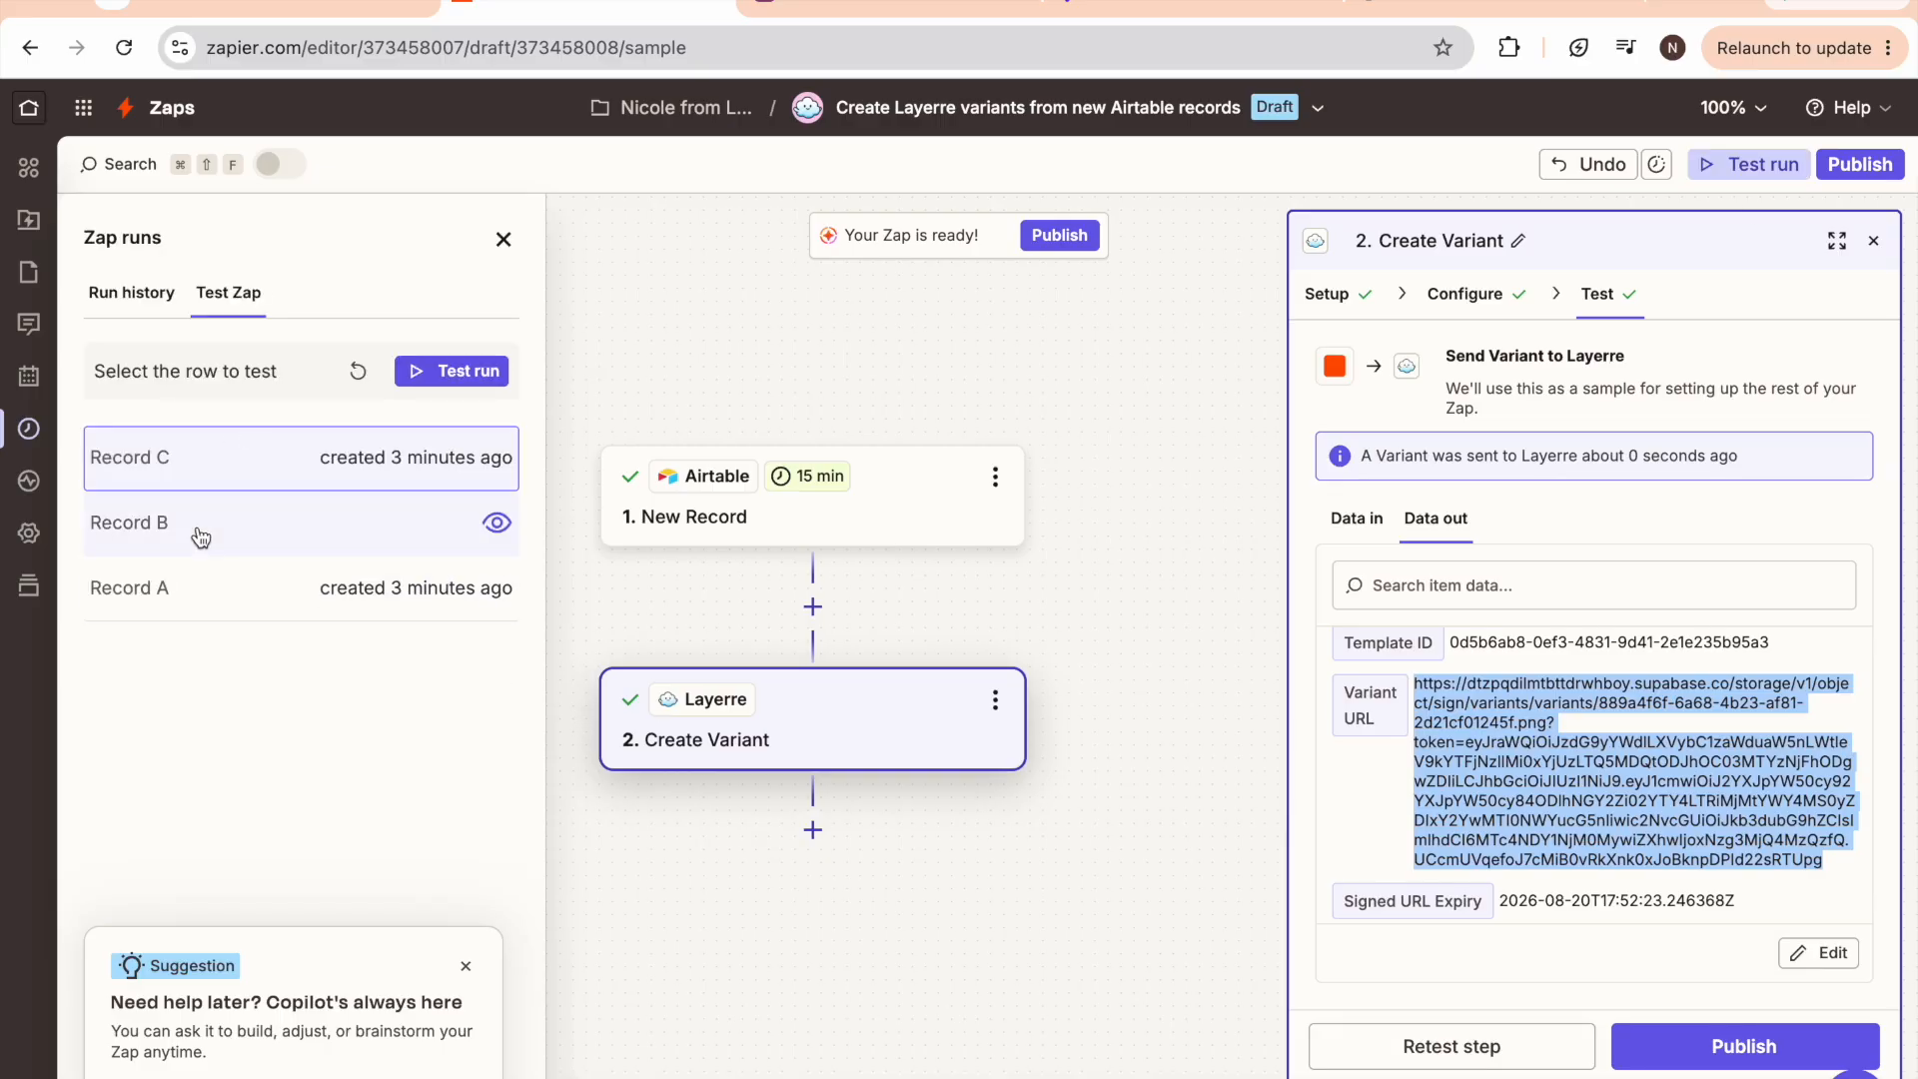
left_click(199, 530)
left_click(201, 604)
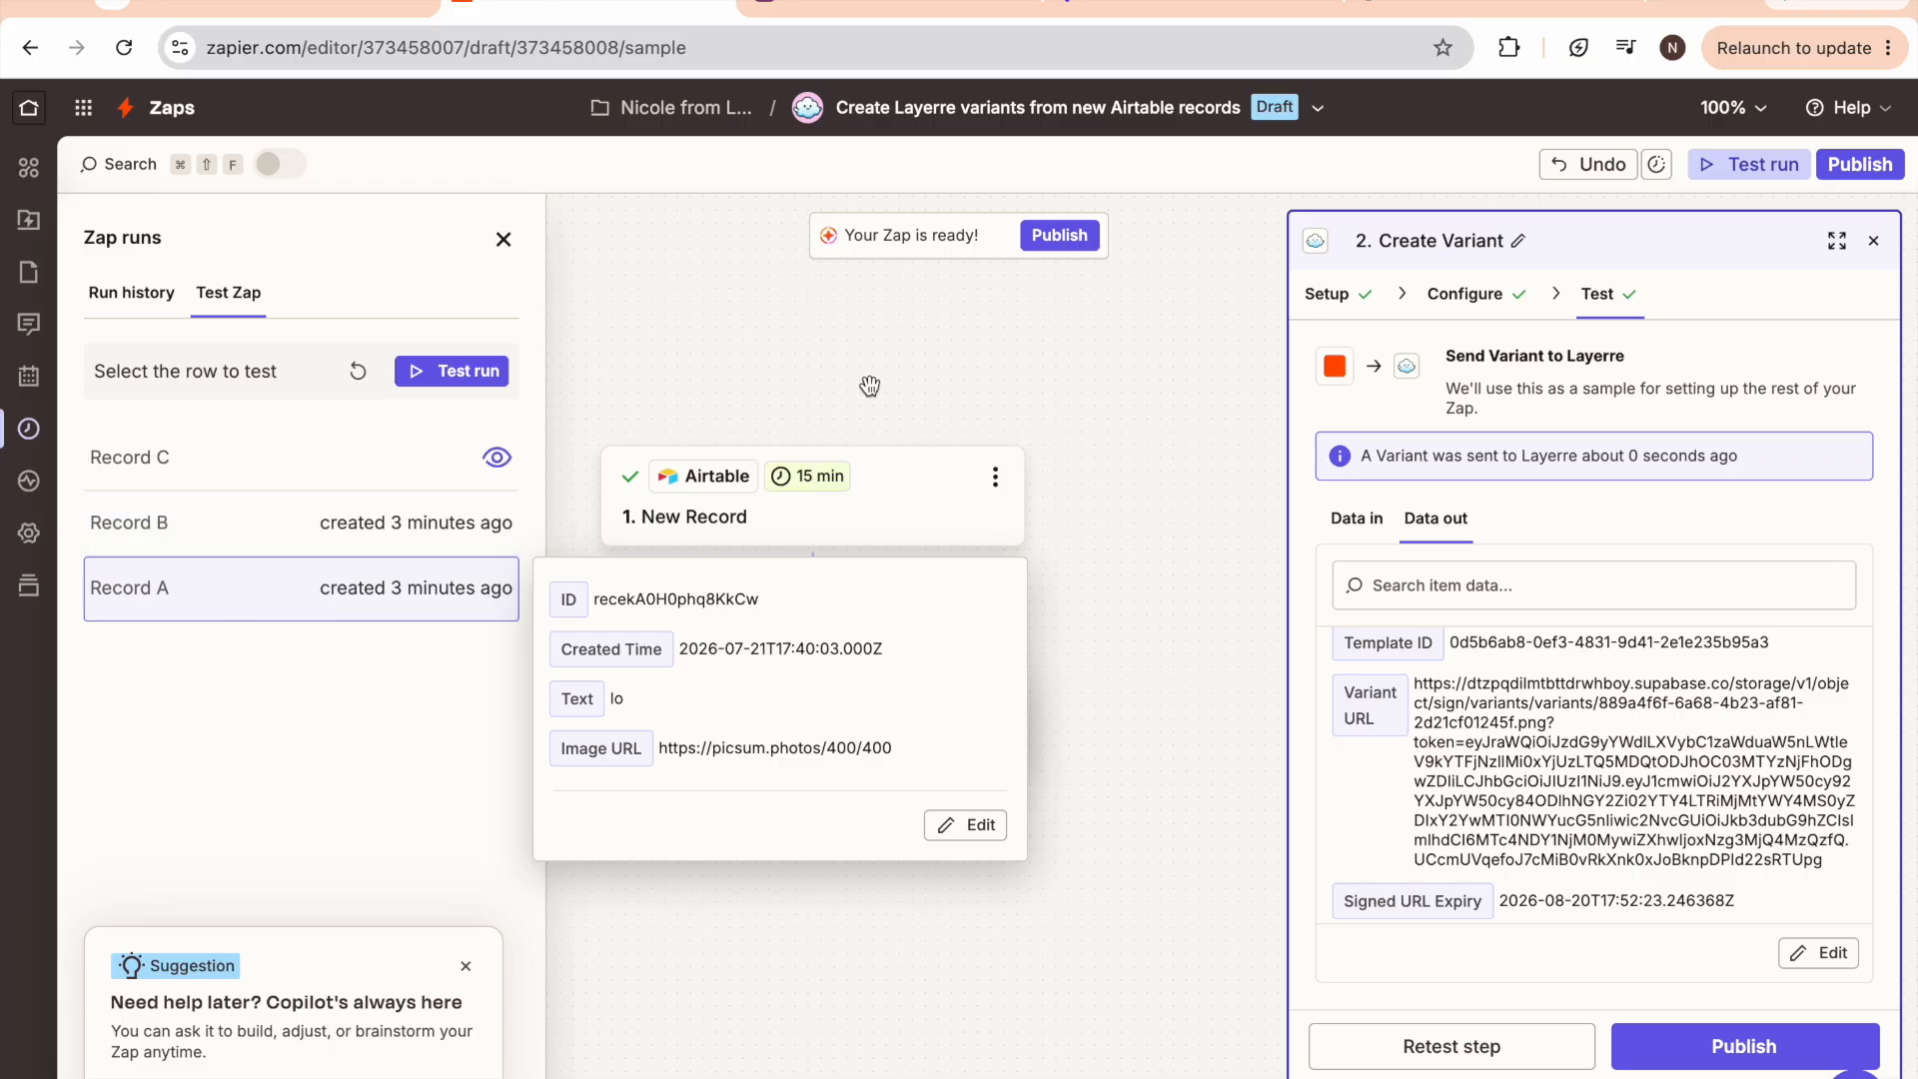
left_click(801, 390)
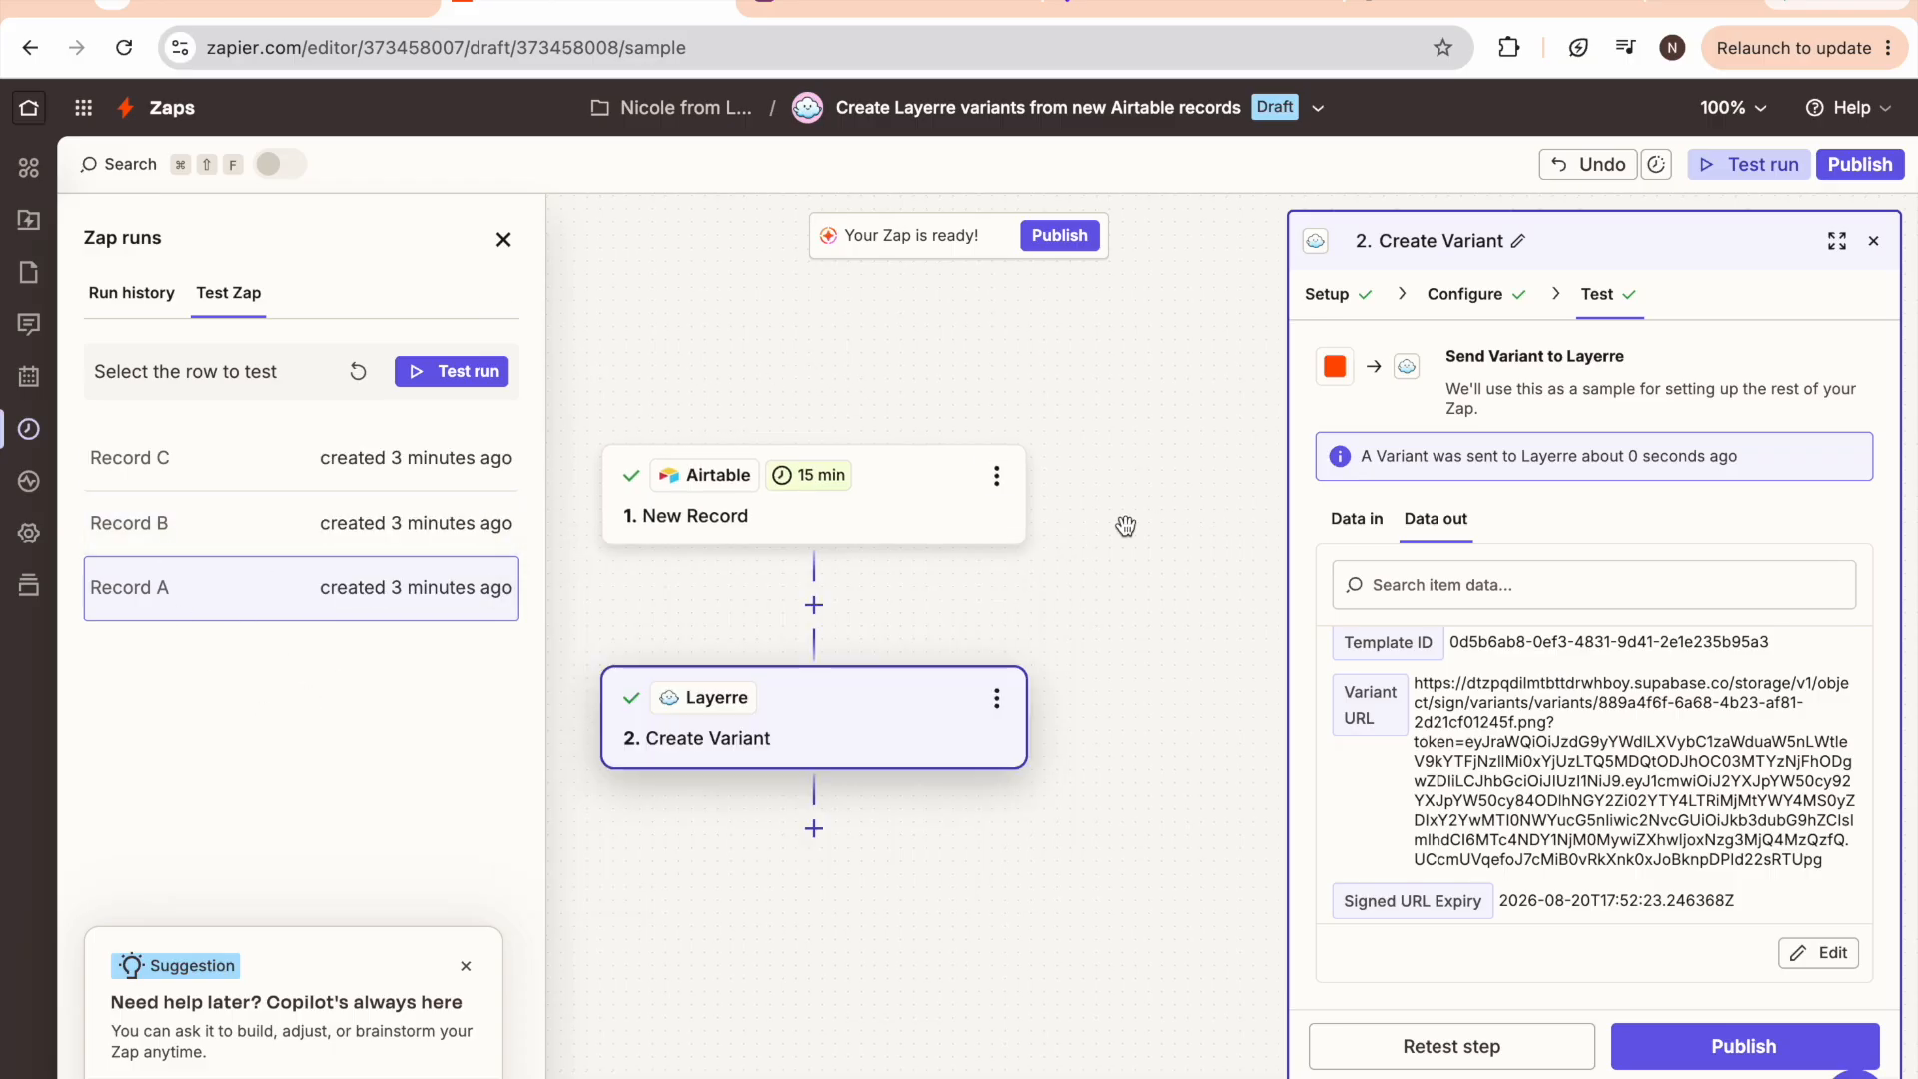